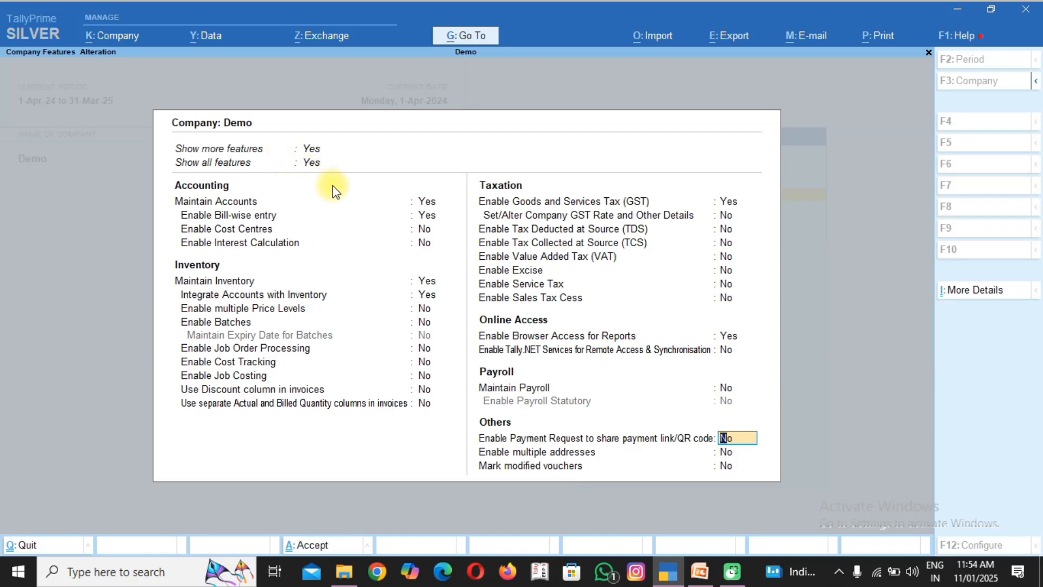
Enable Maintain Payroll in the Demo company's features and save the settings.
{"action": "key", "text": "Up"}
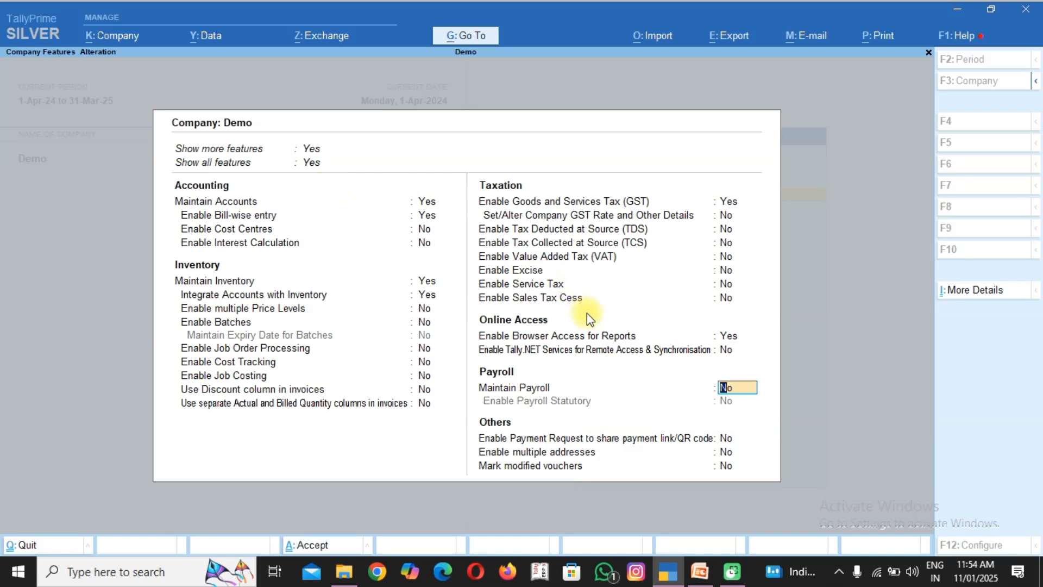
{"action": "type", "text": "yes"}
{"action": "key", "text": "Return"}
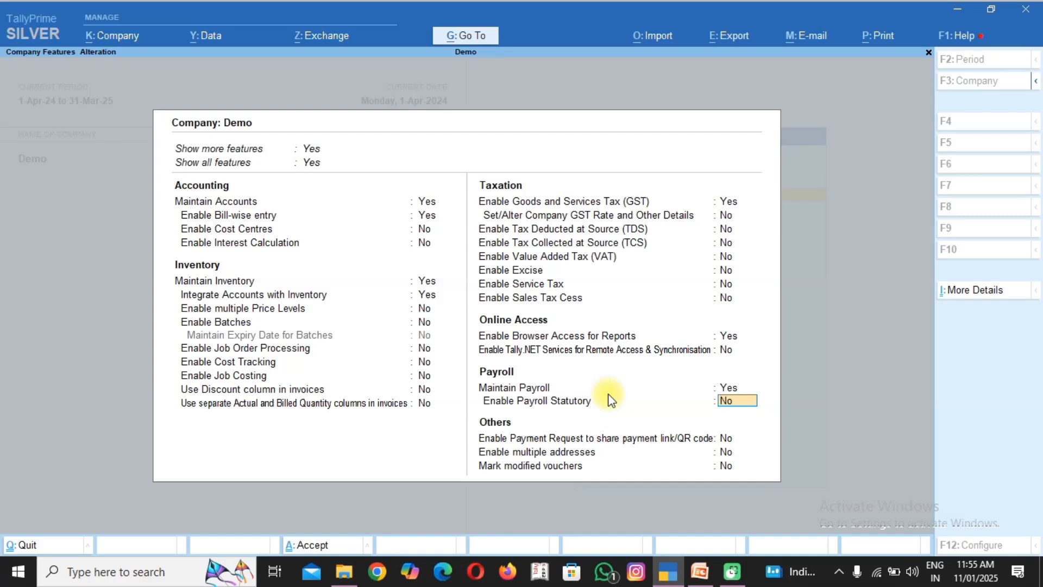
{"action": "key", "text": "ctrl+a"}
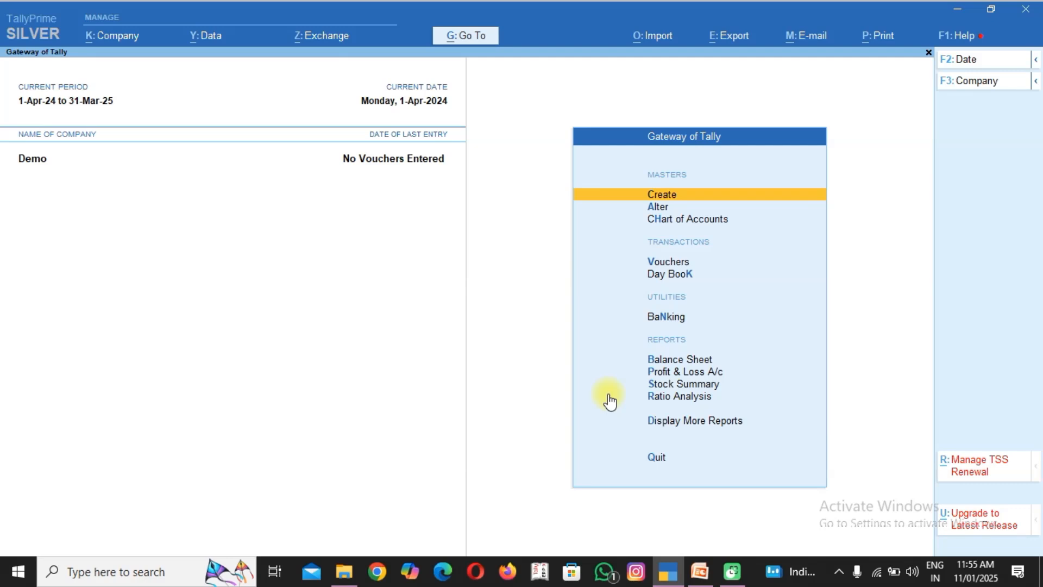
Create a payroll employee group named "Sale Dep." under Primary, without defining salary details.
{"action": "key", "text": "Return"}
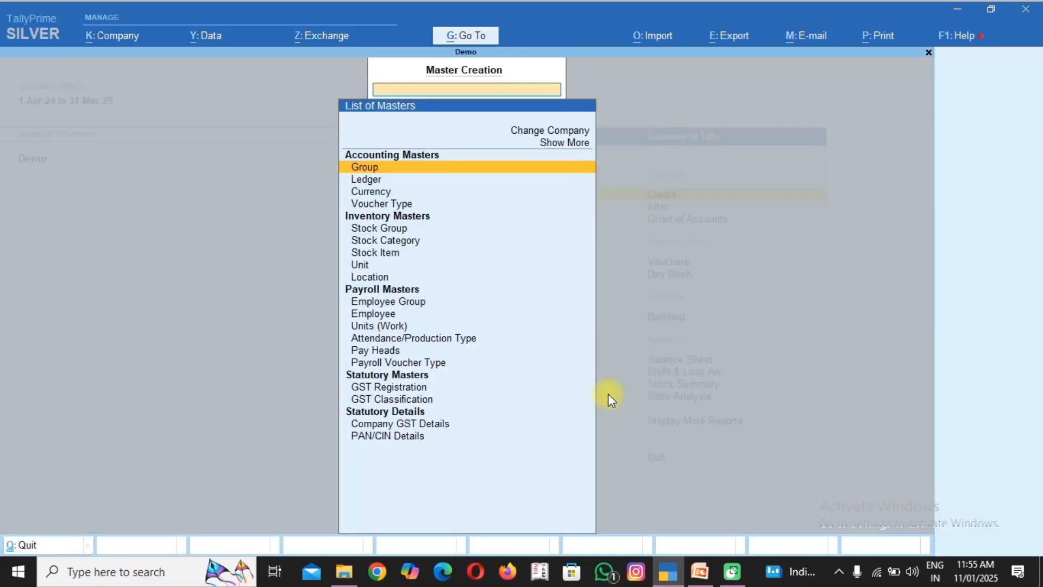
{"action": "key", "text": "Down"}
{"action": "key", "text": "Down"}
{"action": "key", "text": "Down"}
{"action": "key", "text": "Down"}
{"action": "key", "text": "Down"}
{"action": "key", "text": "Down"}
{"action": "key", "text": "Down"}
{"action": "key", "text": "Down"}
{"action": "key", "text": "Down"}
{"action": "key", "text": "Down"}
{"action": "key", "text": "Down"}
{"action": "key", "text": "Down"}
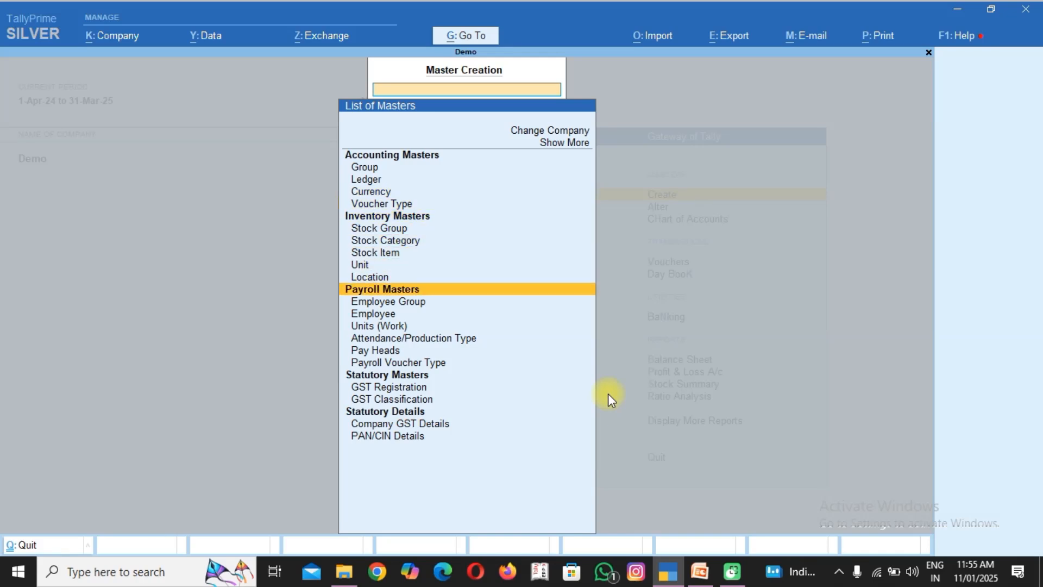
{"action": "key", "text": "Up"}
{"action": "key", "text": "Up"}
{"action": "key", "text": "Down"}
{"action": "key", "text": "Up"}
{"action": "key", "text": "Down"}
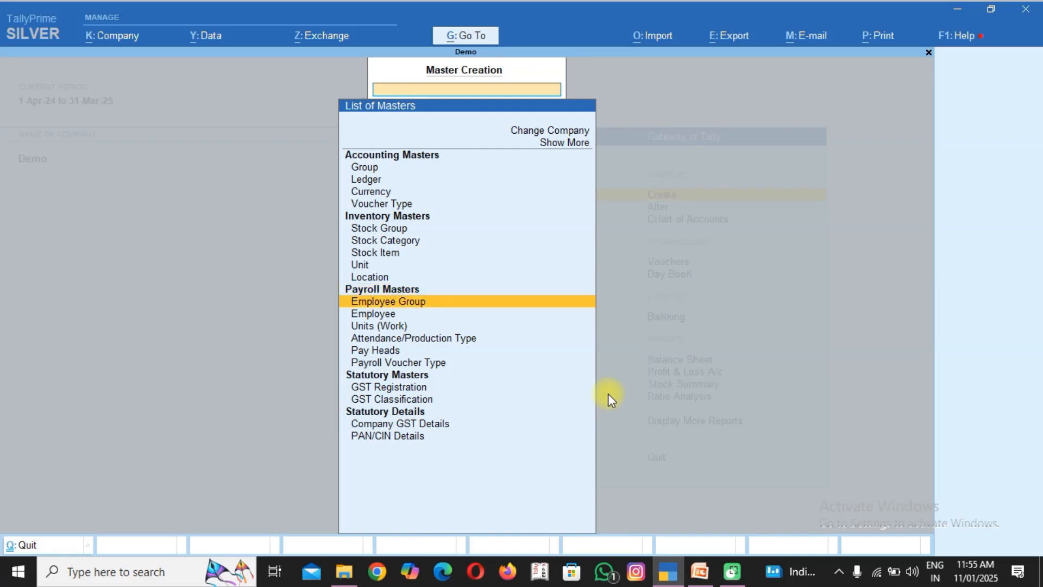
{"action": "key", "text": "Return"}
{"action": "type", "text": "Sal"}
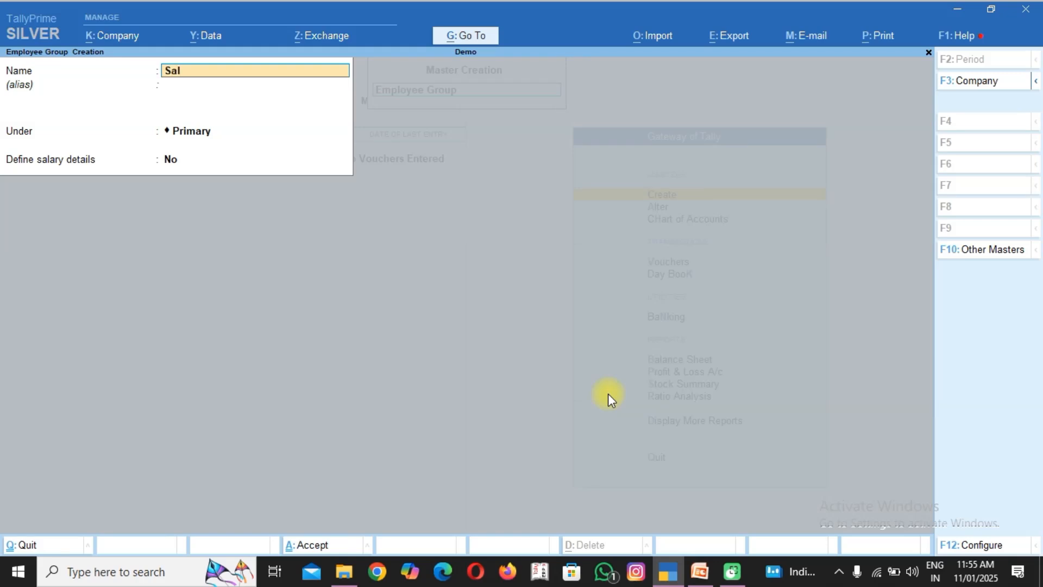
{"action": "type", "text": "e dep."}
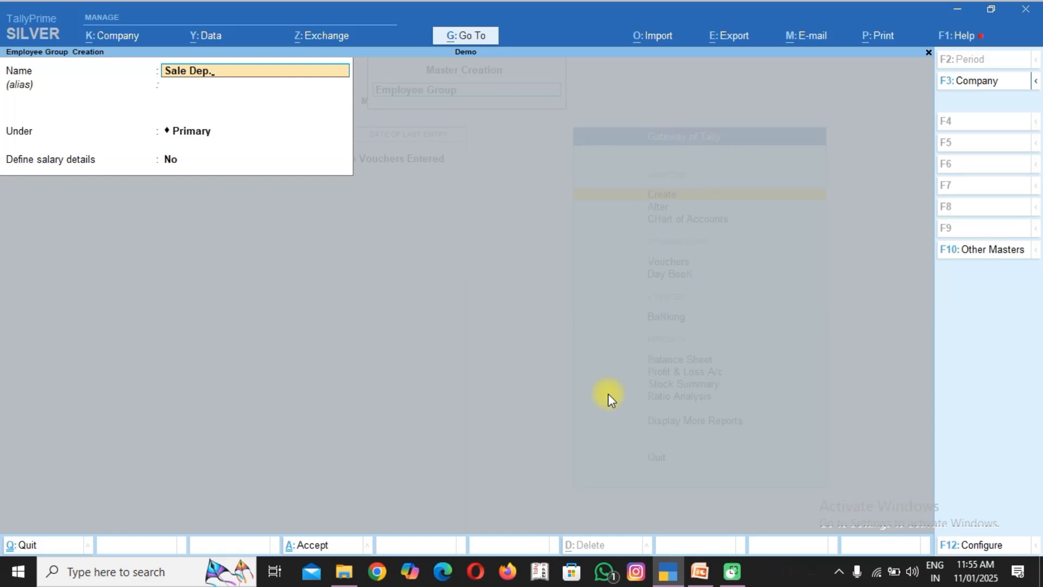
{"action": "key", "text": "Return"}
{"action": "key", "text": "Return"}
{"action": "key", "text": "Return"}
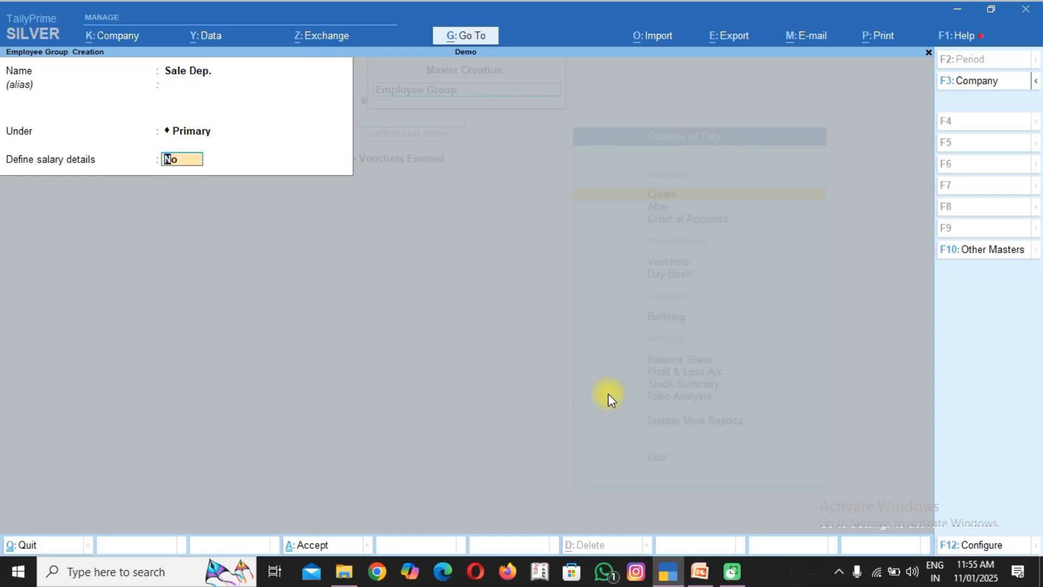
{"action": "key", "text": "Return"}
{"action": "key", "text": "Return"}
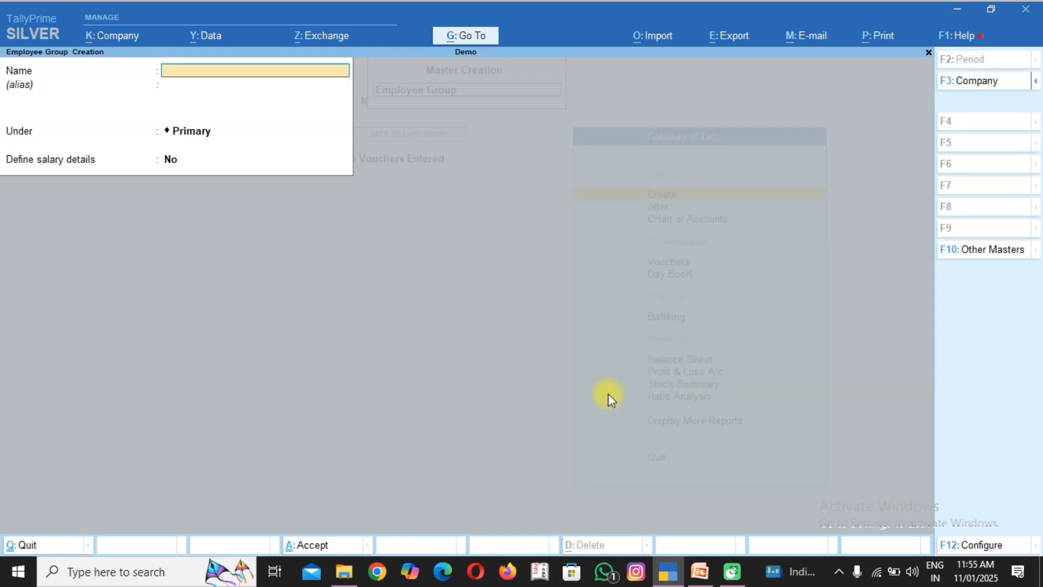
Create a second employee group named "Production Dep." under Primary without salary details, and leave employee group creation.
{"action": "type", "text": "Production De"}
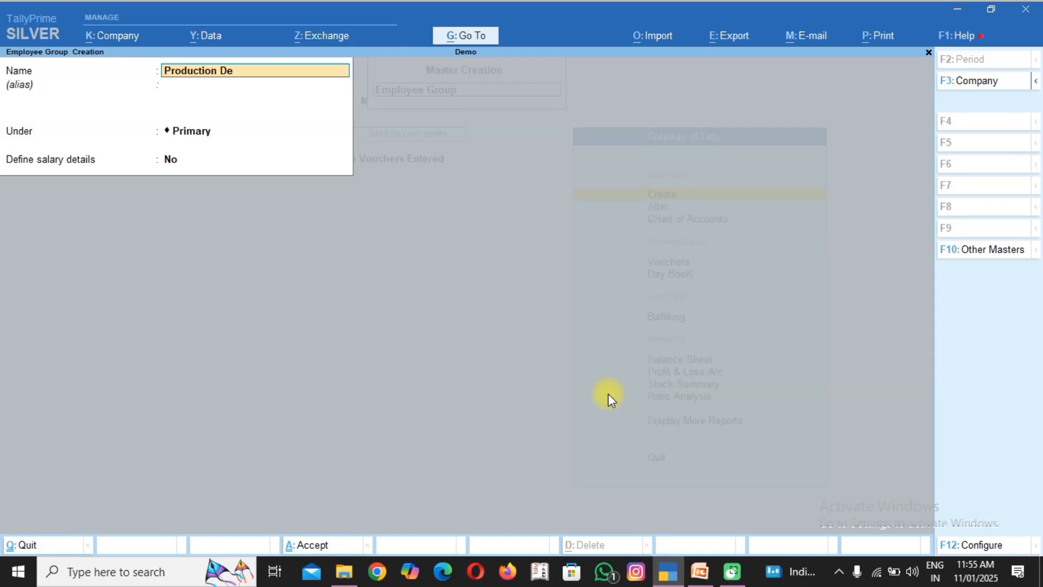
{"action": "type", "text": "p."}
{"action": "key", "text": "Return"}
{"action": "key", "text": "Return"}
{"action": "key", "text": "Return"}
{"action": "key", "text": "Return"}
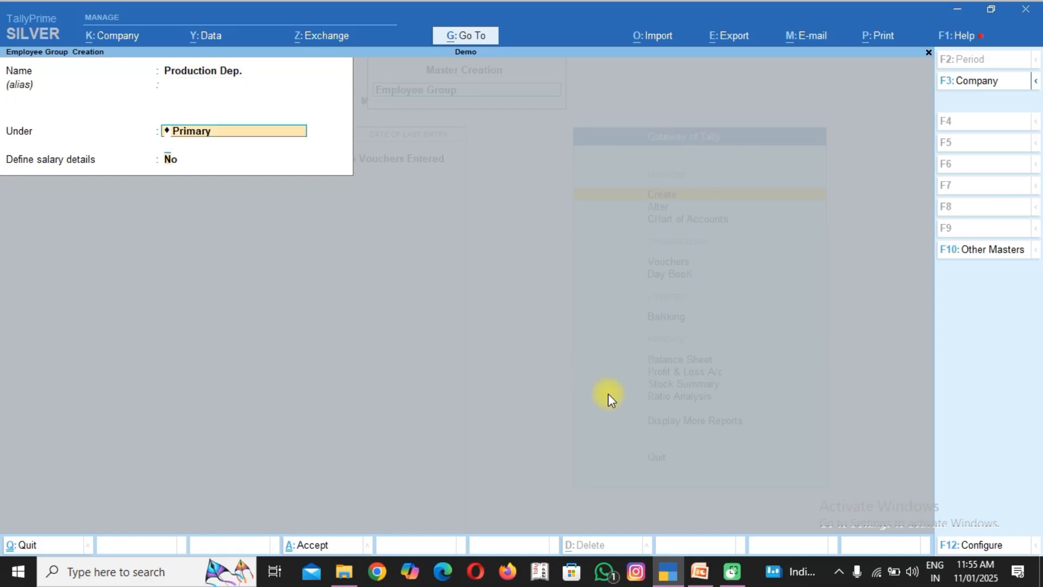
{"action": "key", "text": "Return"}
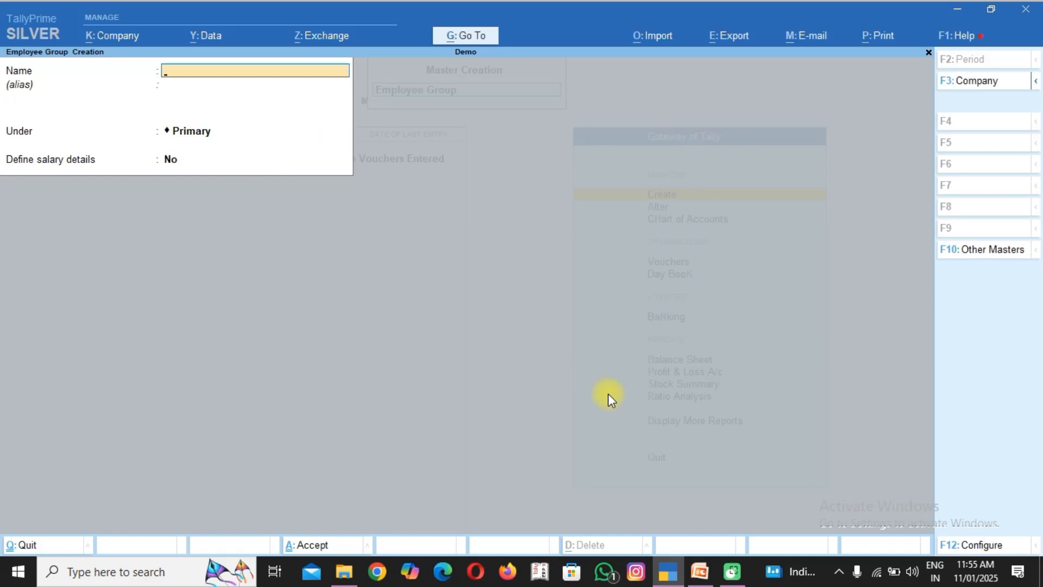
{"action": "key", "text": "Escape"}
{"action": "key", "text": "Return"}
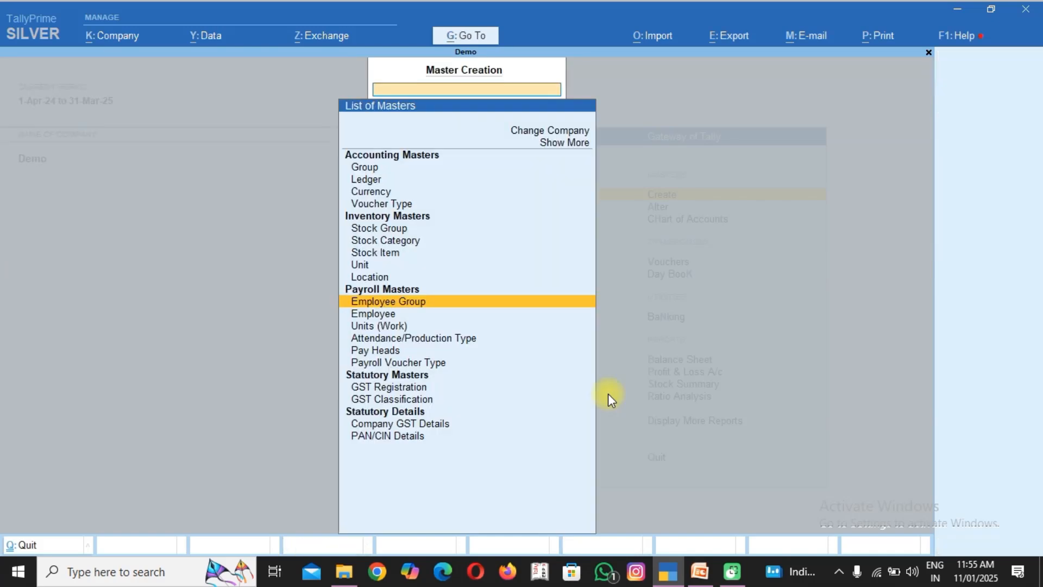
Create a simple payroll work unit with symbol "Min", formal name "Minuts", UQC Not Applicable and 0 decimal places.
{"action": "key", "text": "Down"}
{"action": "key", "text": "Down"}
{"action": "key", "text": "Return"}
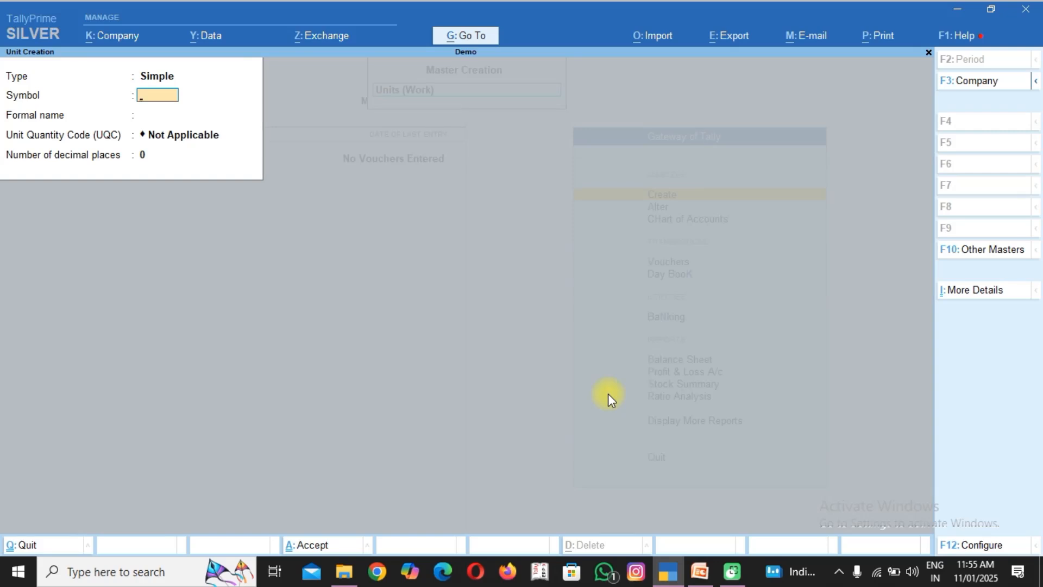
{"action": "type", "text": "mi"}
{"action": "key", "text": "BackSpace"}
{"action": "key", "text": "BackSpace"}
{"action": "type", "text": "Min"}
{"action": "key", "text": "Return"}
{"action": "type", "text": "Mi"}
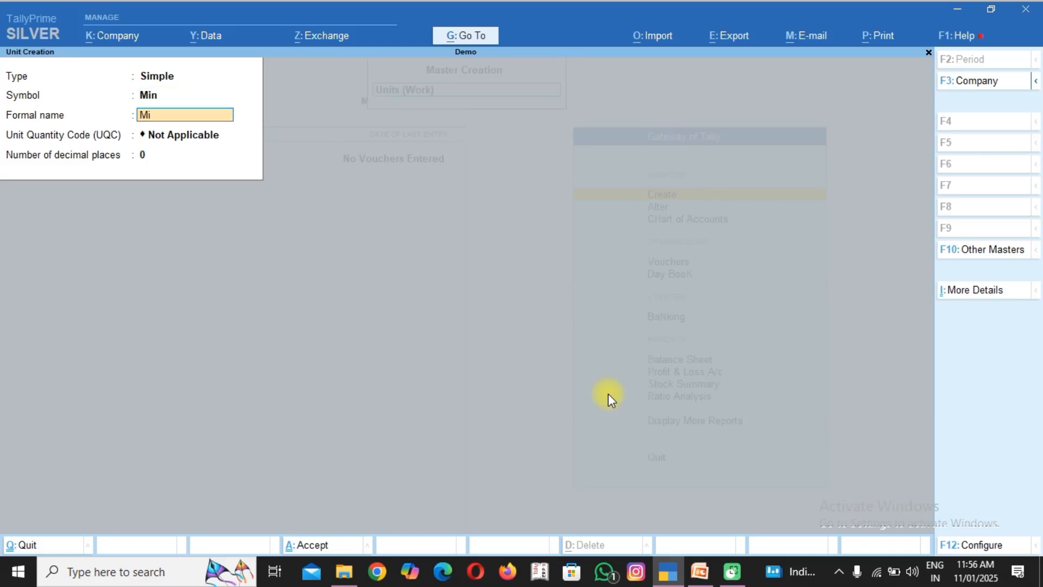
{"action": "type", "text": "nuts"}
{"action": "key", "text": "Return"}
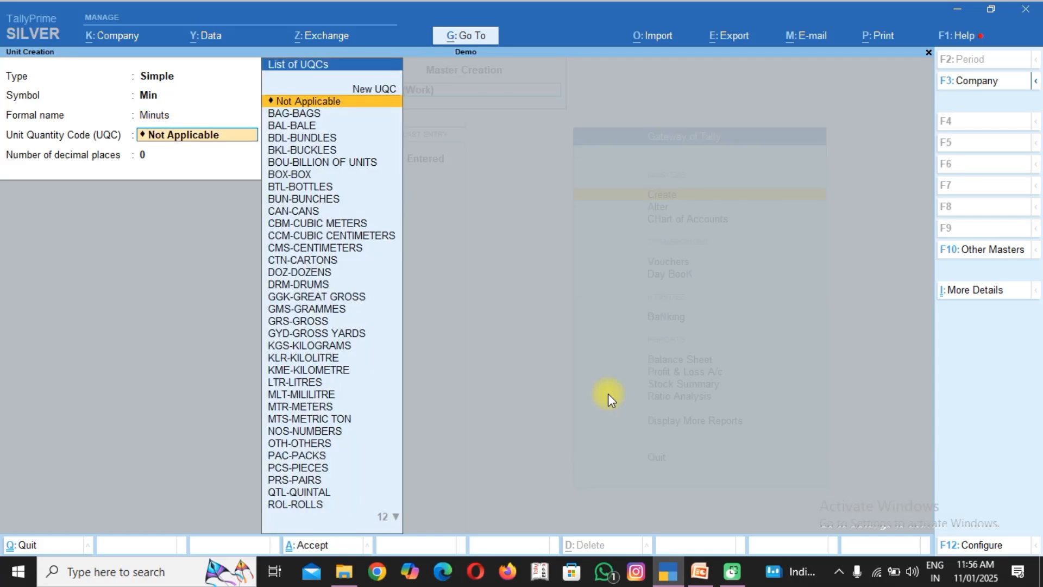
{"action": "key", "text": "Return"}
{"action": "key", "text": "Return"}
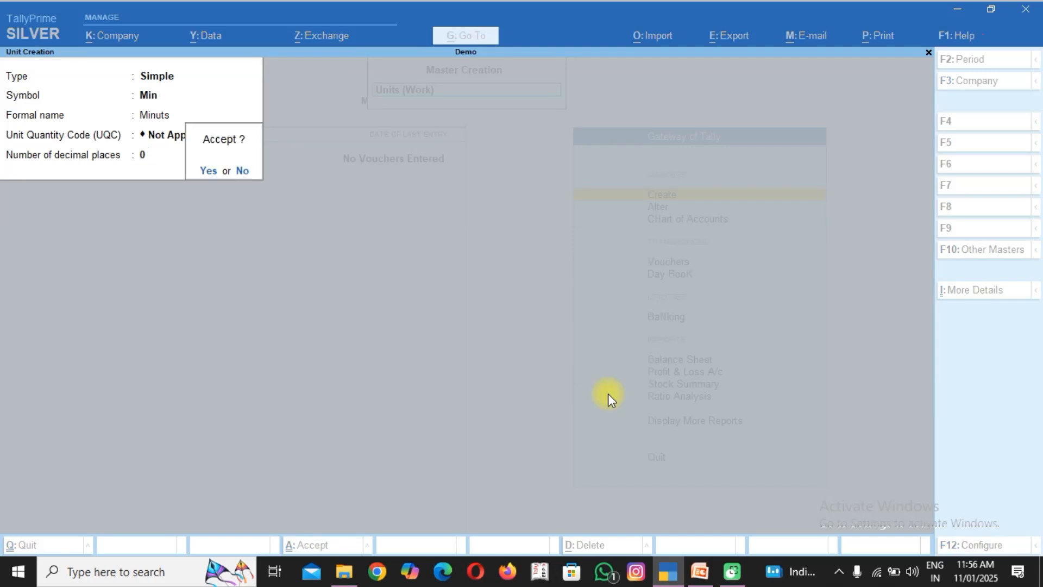
{"action": "key", "text": "Return"}
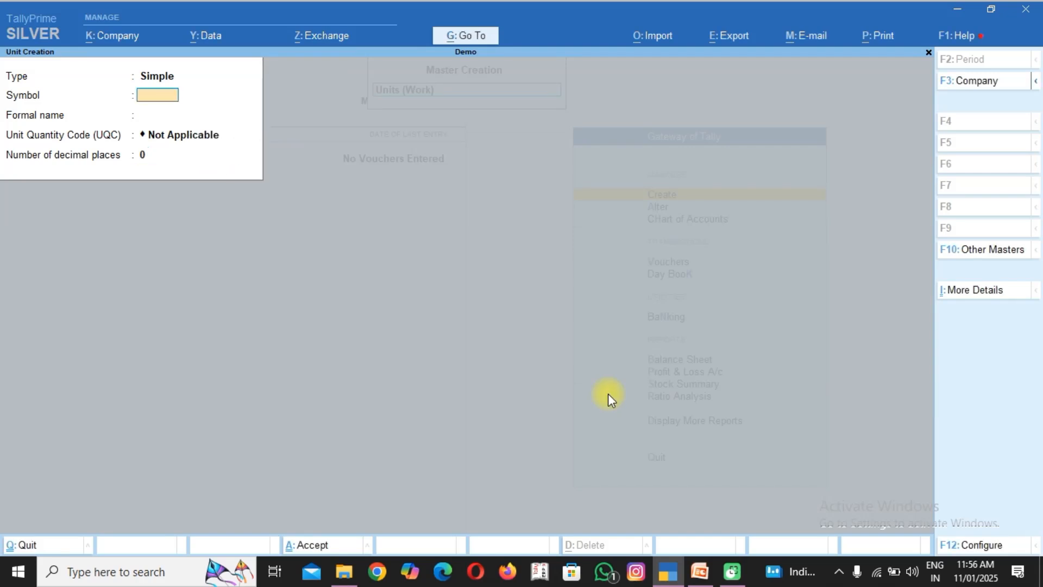
Create a simple work unit with symbol "HRS", formal name "Hours", UQC Not Applicable and 0 decimal places.
{"action": "type", "text": "HRS"}
{"action": "key", "text": "Return"}
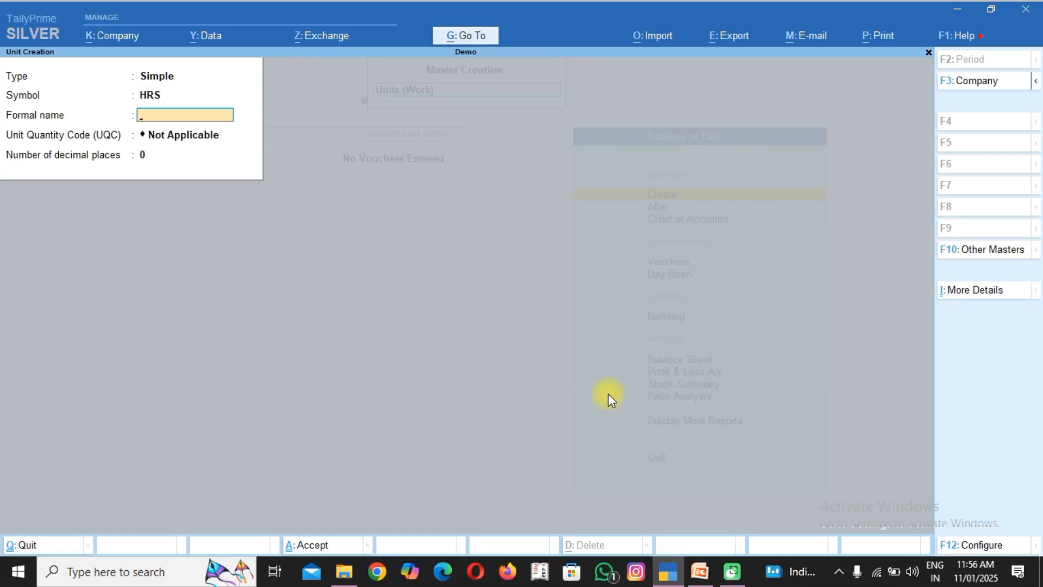
{"action": "type", "text": "Hours"}
{"action": "key", "text": "Return"}
{"action": "key", "text": "Return"}
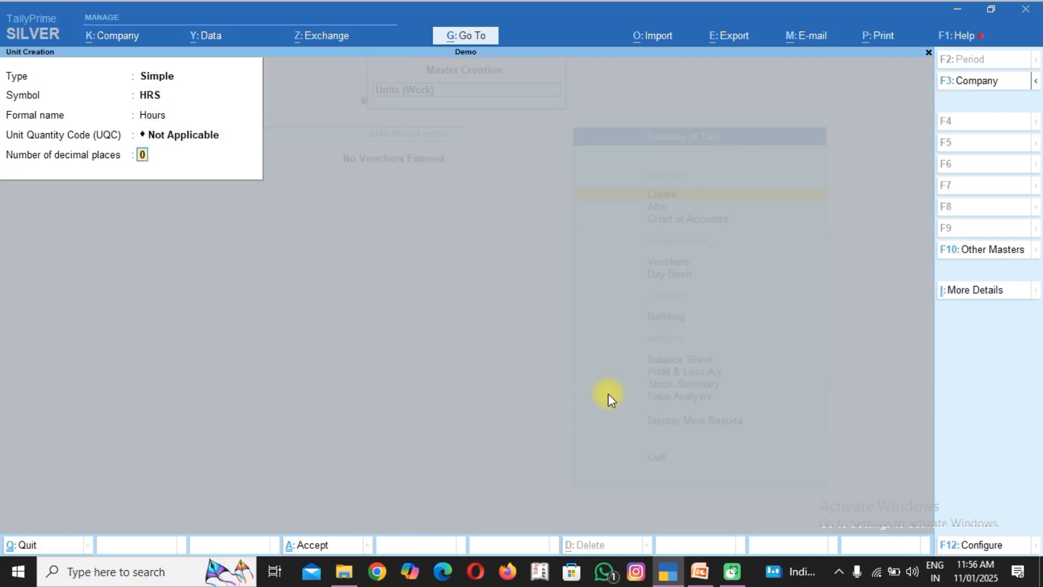
{"action": "key", "text": "Return"}
{"action": "key", "text": "Return"}
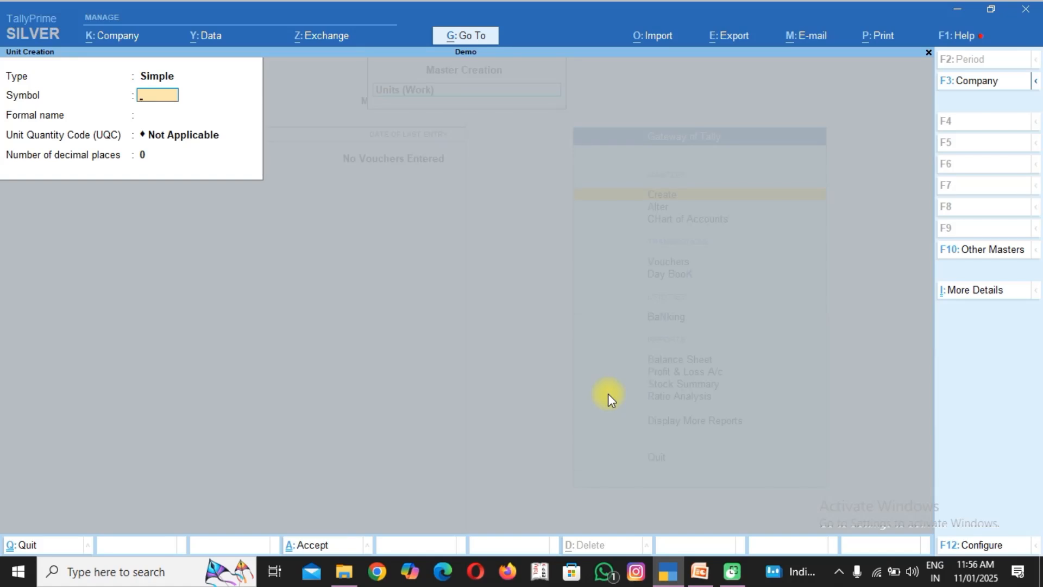
Create a compound work unit defining HRS as 60 Min, and leave unit creation.
{"action": "key", "text": "BackSpace"}
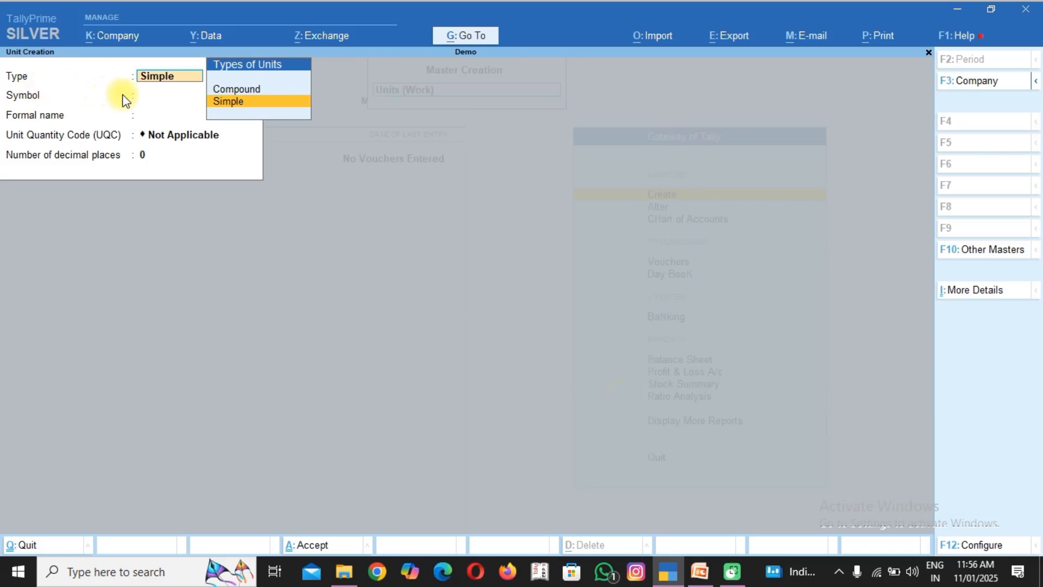
{"action": "key", "text": "Up"}
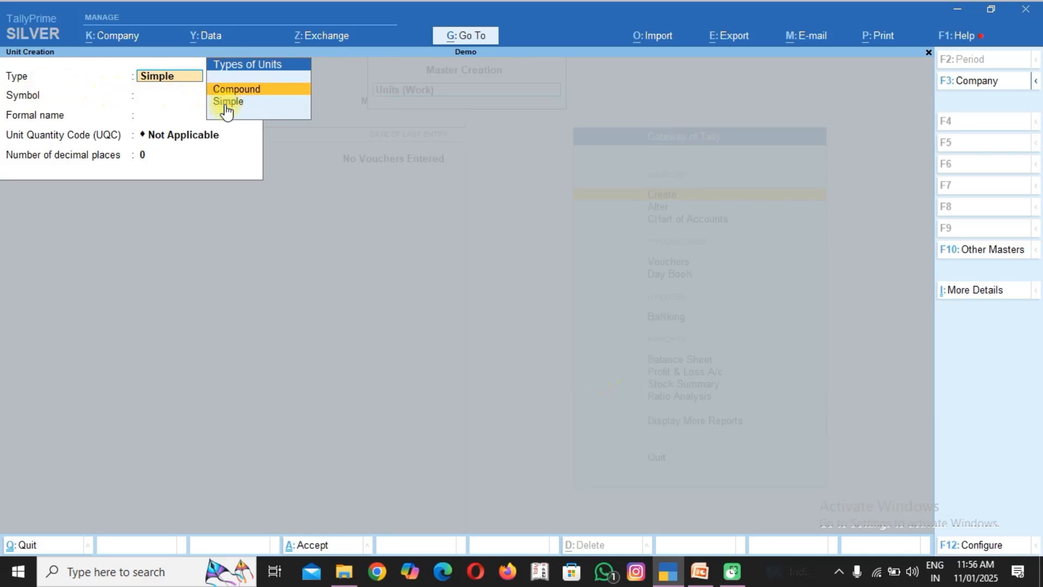
{"action": "key", "text": "Return"}
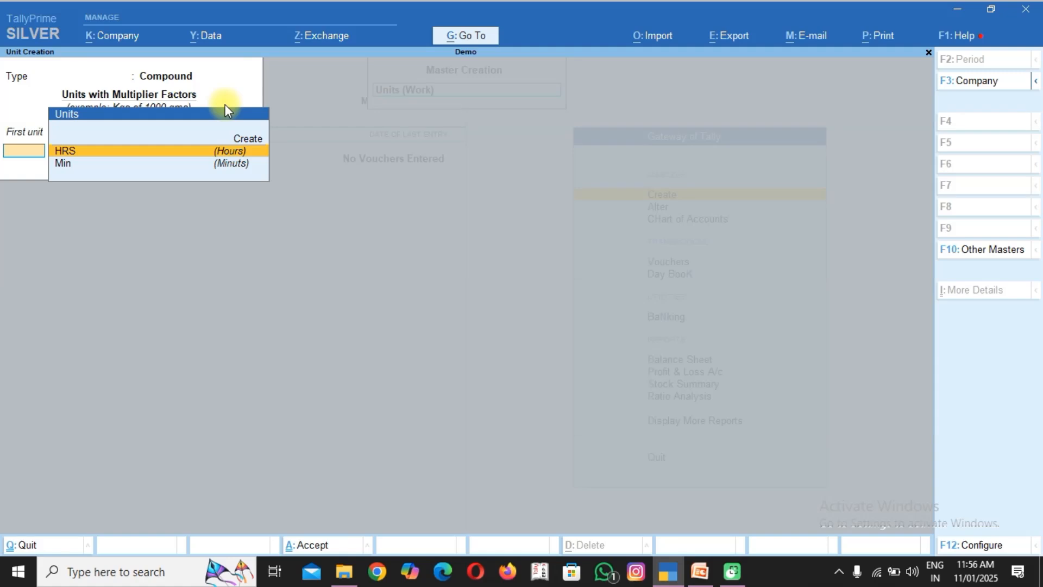
{"action": "key", "text": "Return"}
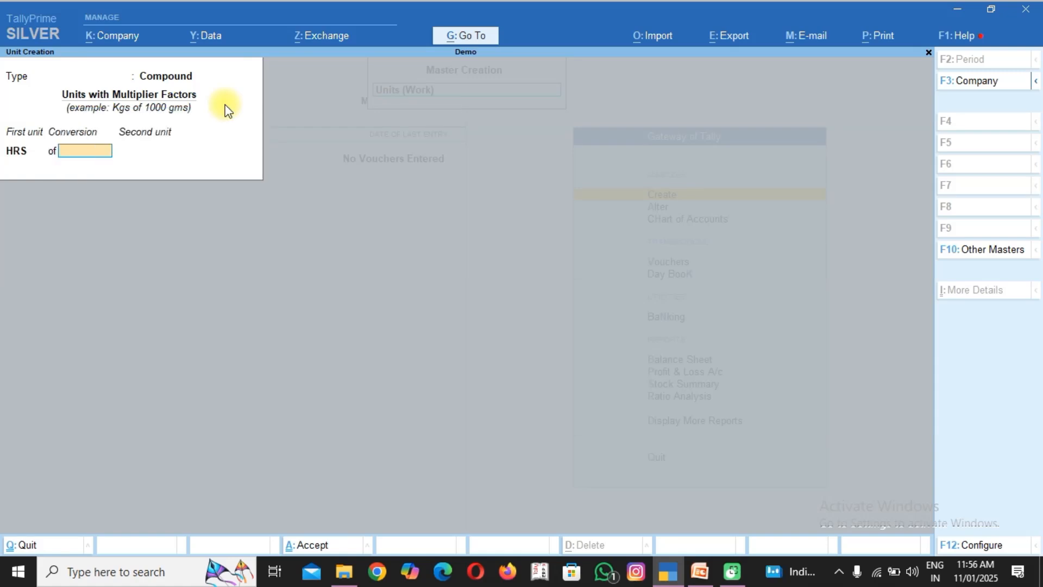
{"action": "type", "text": "60"}
{"action": "key", "text": "Return"}
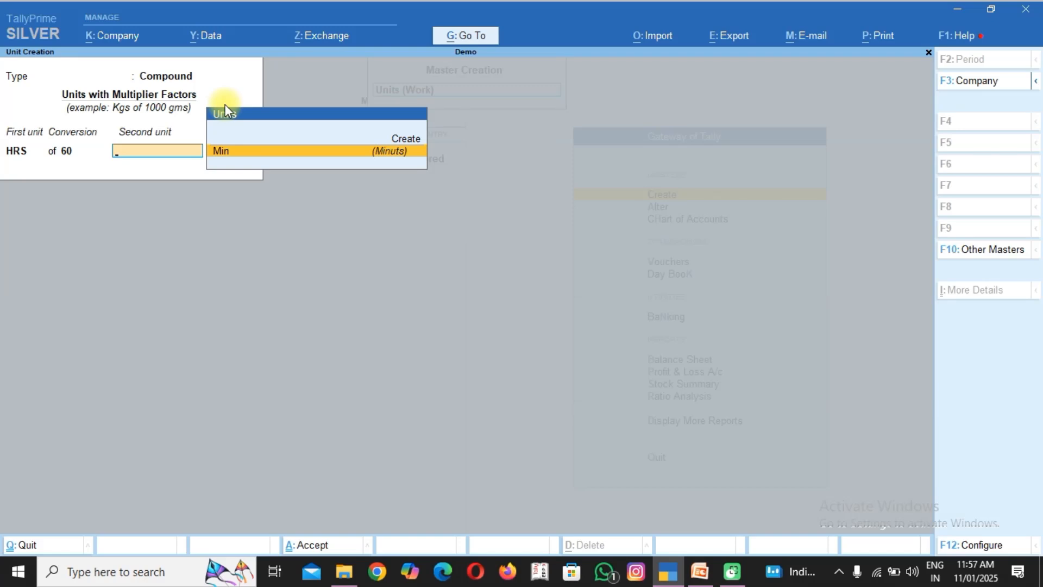
{"action": "key", "text": "Return"}
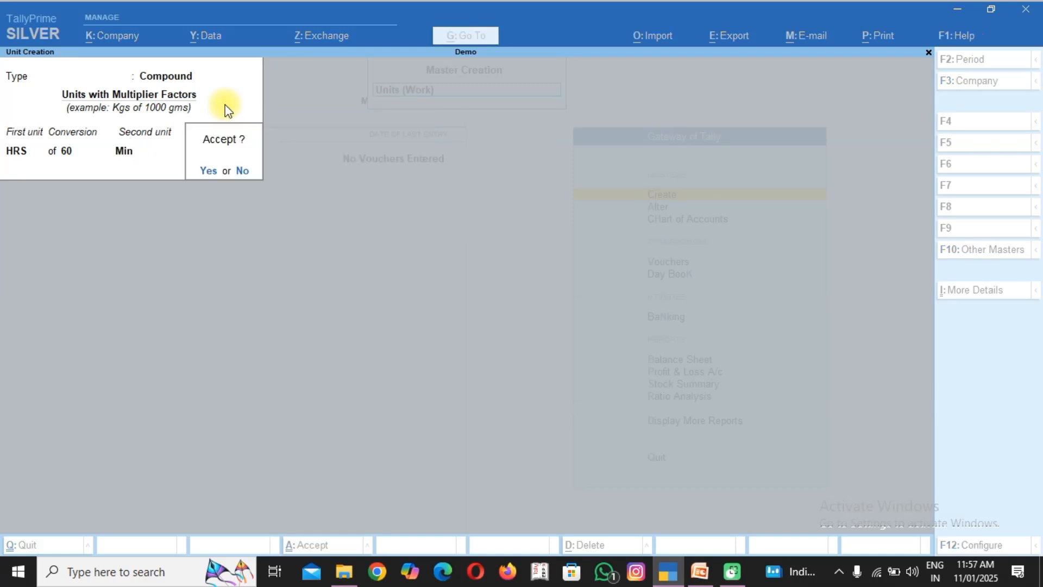
{"action": "key", "text": "n"}
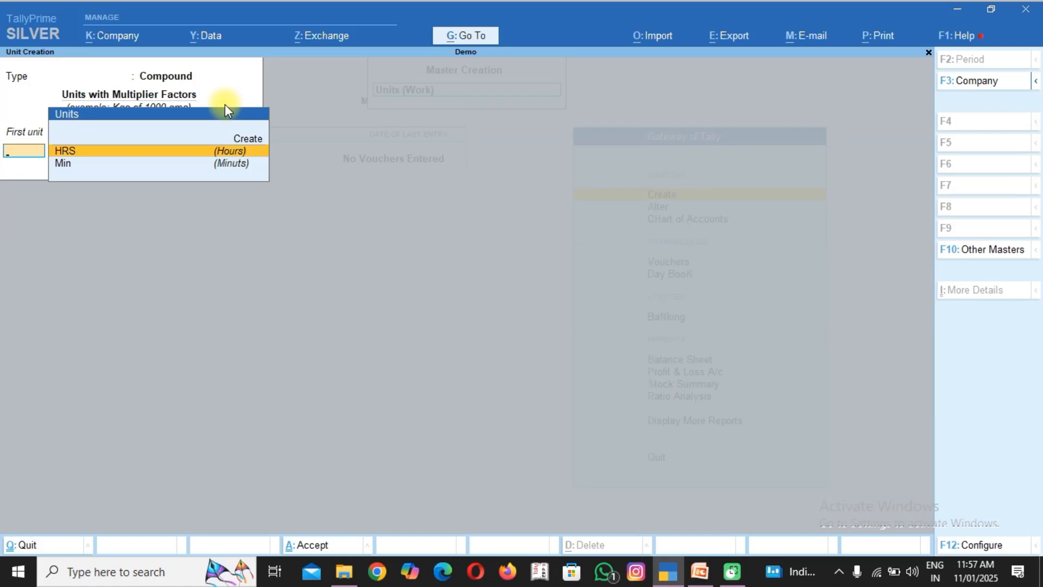
{"action": "key", "text": "Escape"}
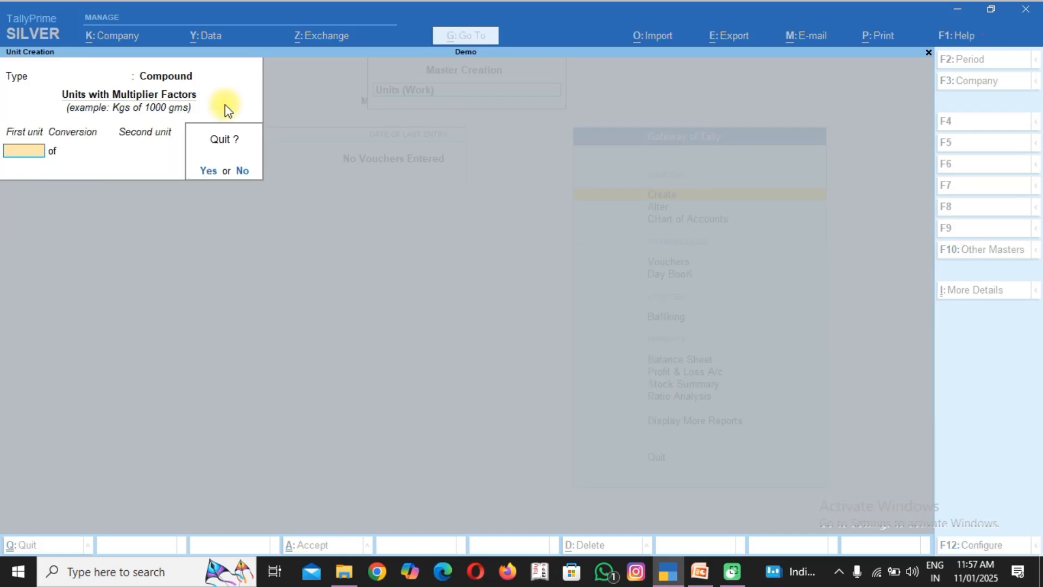
{"action": "key", "text": "y"}
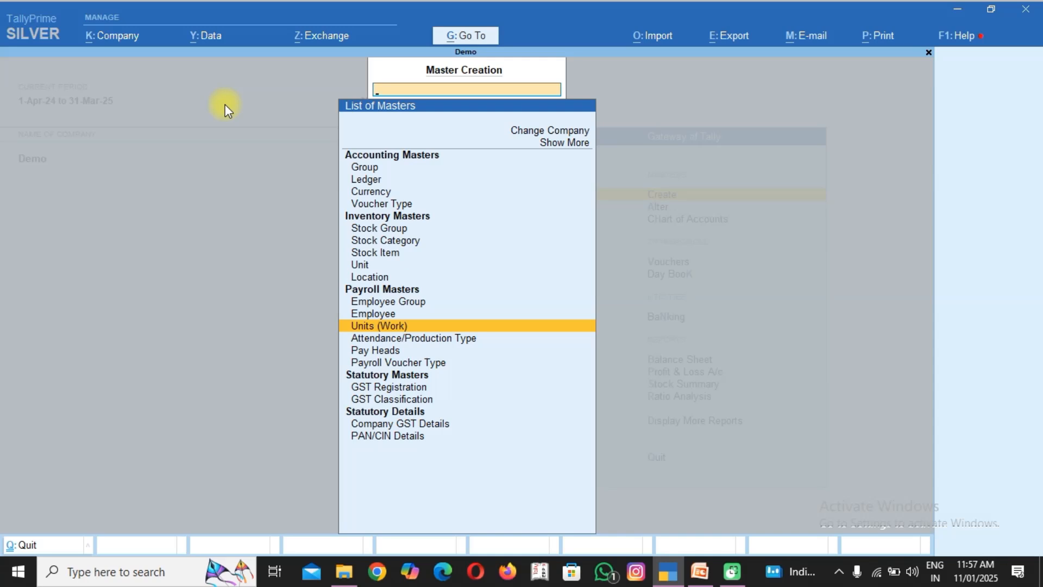
Create an attendance type named "LEAVE" under Primary with type Leave without Pay.
{"action": "key", "text": "Down"}
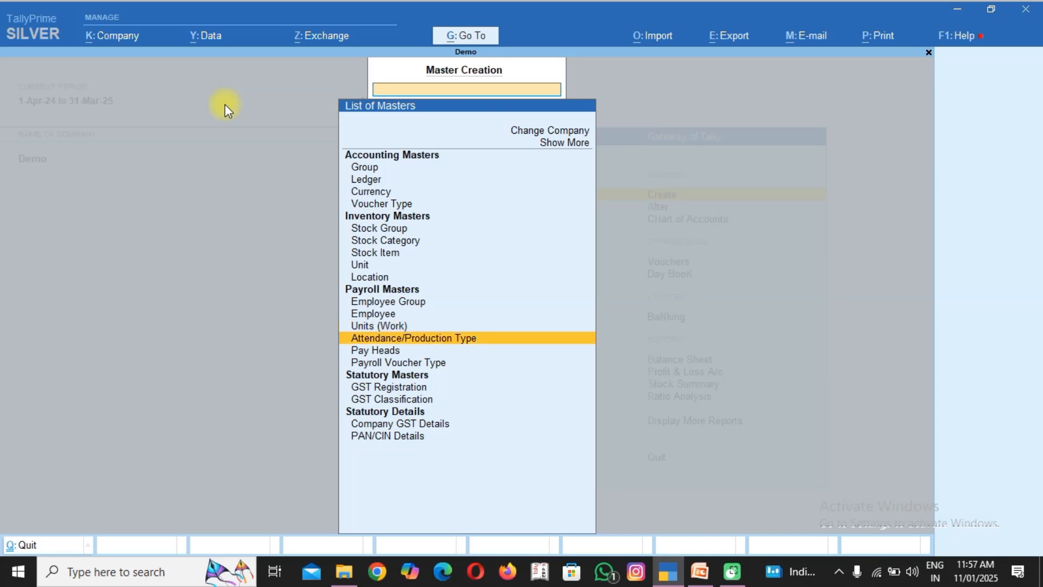
{"action": "key", "text": "Return"}
{"action": "type", "text": "LEAVE"}
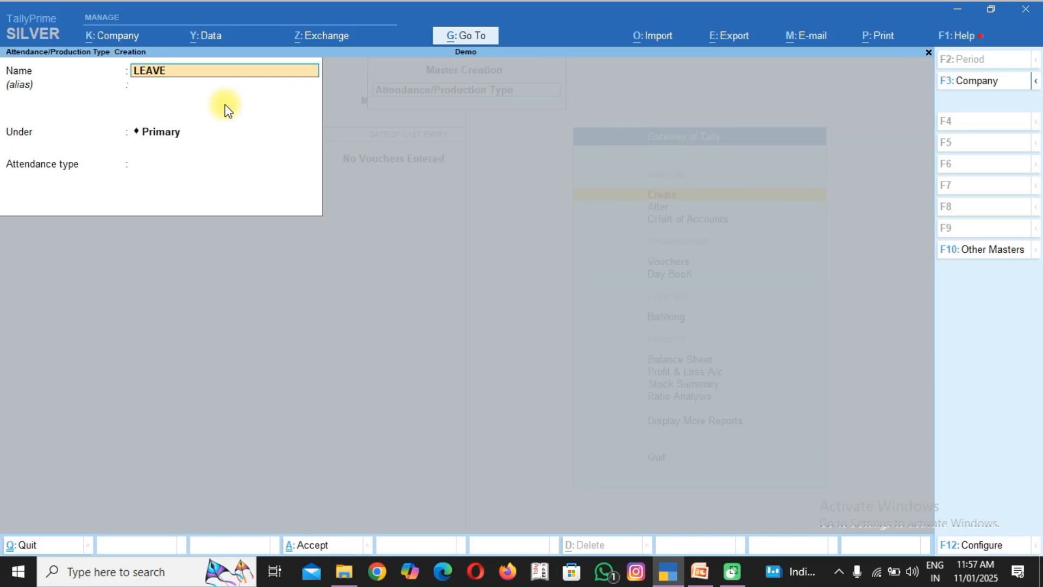
{"action": "key", "text": "Return"}
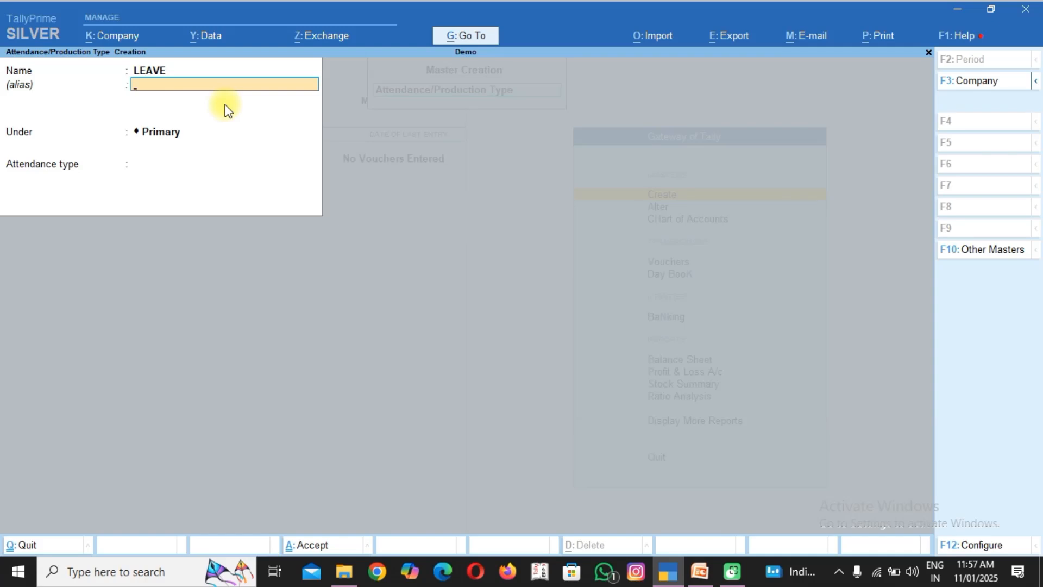
{"action": "key", "text": "Return"}
{"action": "key", "text": "Return"}
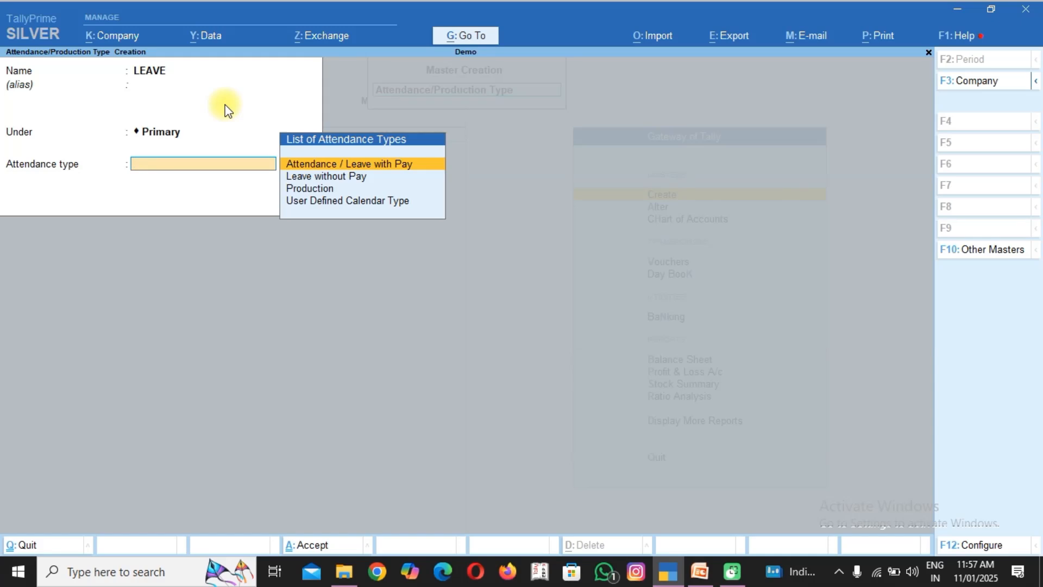
{"action": "key", "text": "Down"}
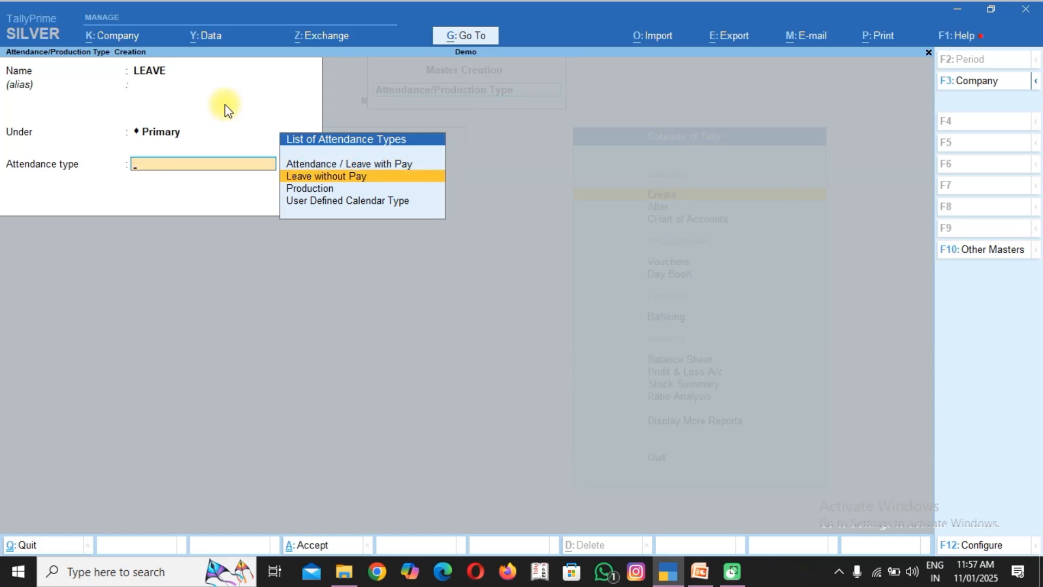
{"action": "key", "text": "Return"}
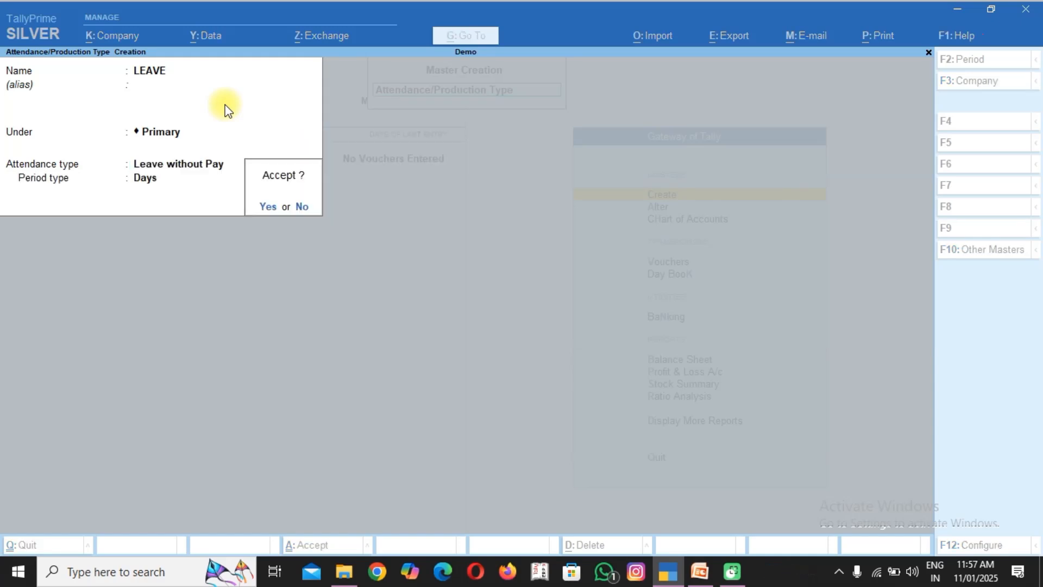
{"action": "key", "text": "Return"}
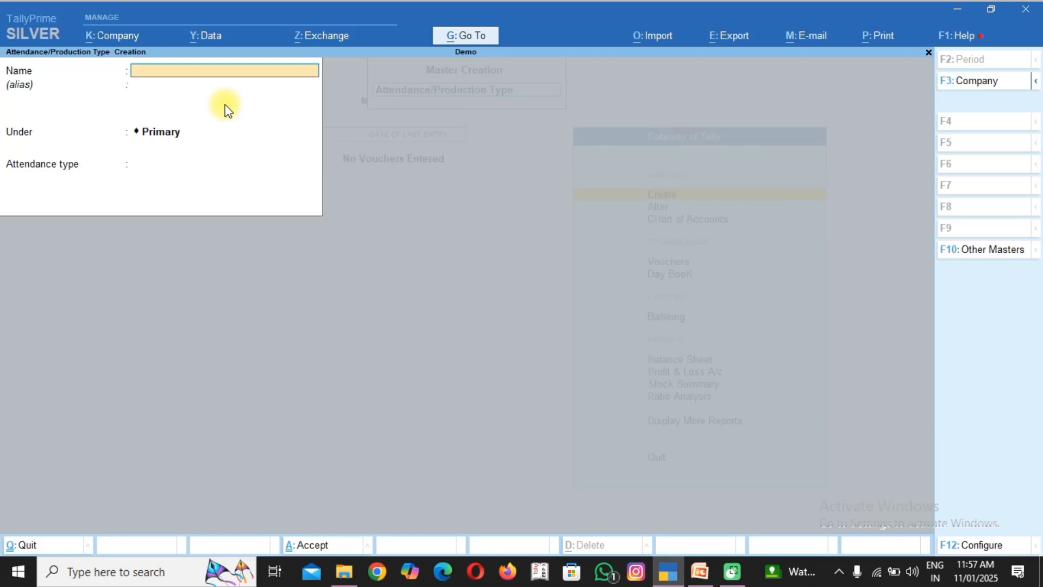
Create a Production attendance type named "OVER TIME" under Primary with unit HRS of 60 Min, and leave attendance type creation.
{"action": "type", "text": "OVER TIME"}
{"action": "key", "text": "Return"}
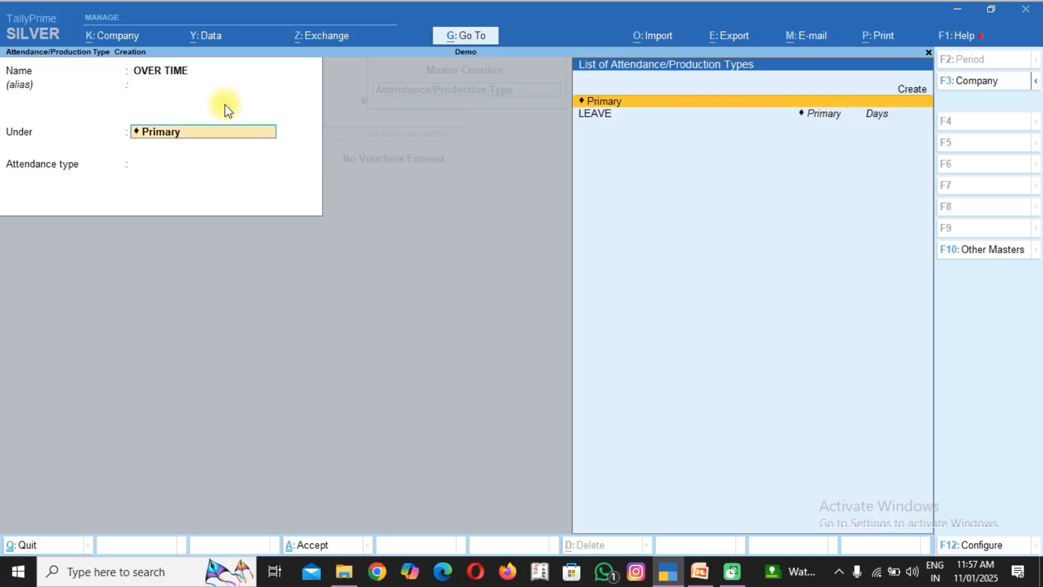
{"action": "key", "text": "Return"}
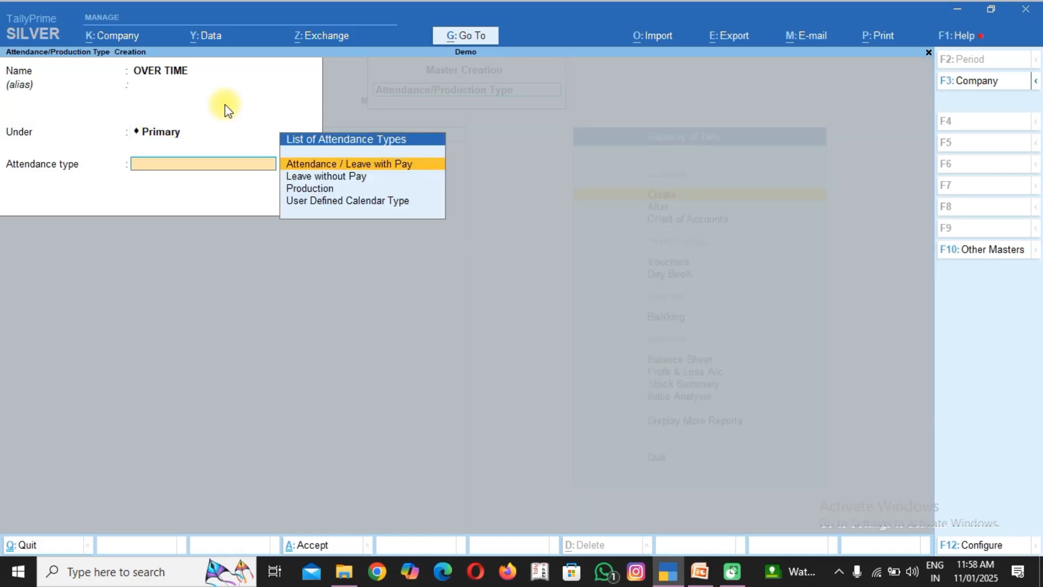
{"action": "key", "text": "Down"}
{"action": "key", "text": "Down"}
{"action": "key", "text": "Return"}
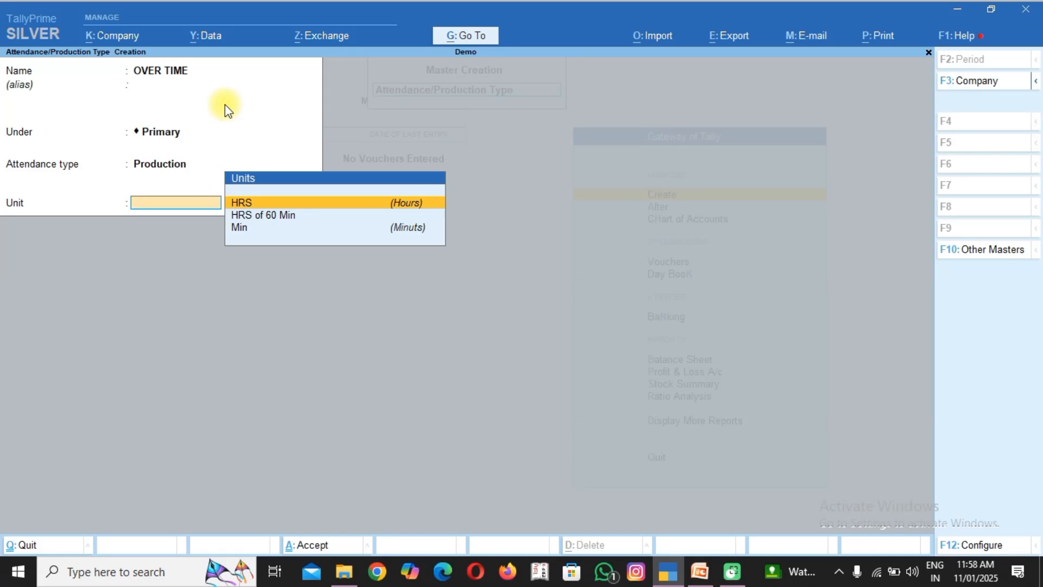
{"action": "key", "text": "Down"}
{"action": "key", "text": "Return"}
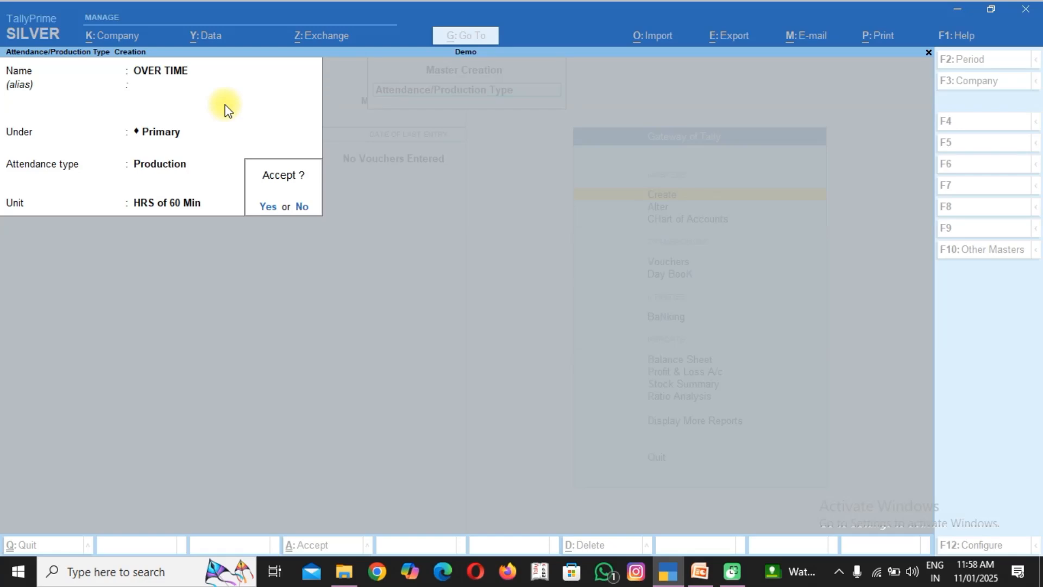
{"action": "key", "text": "Return"}
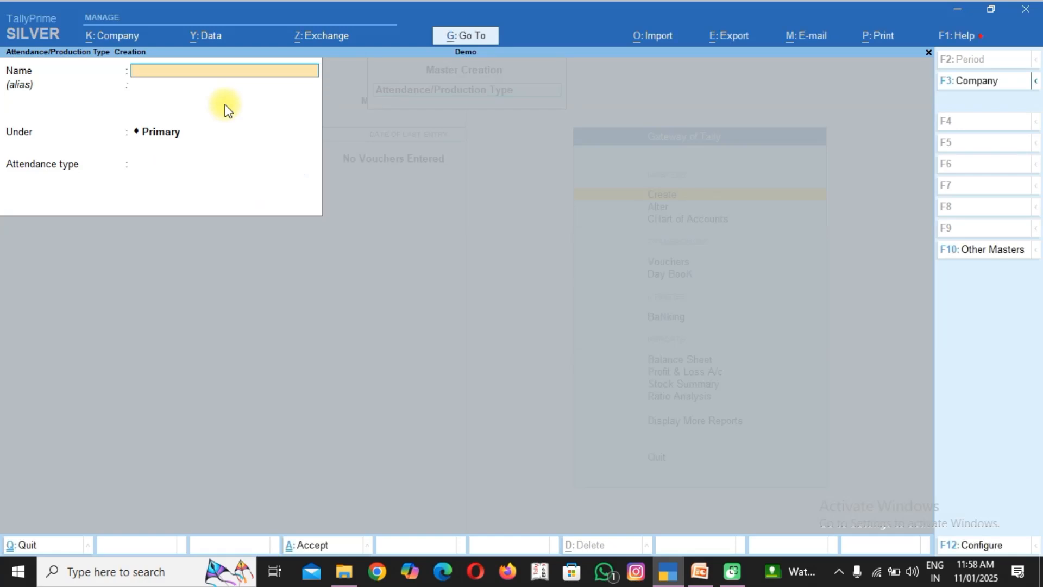
{"action": "key", "text": "Escape"}
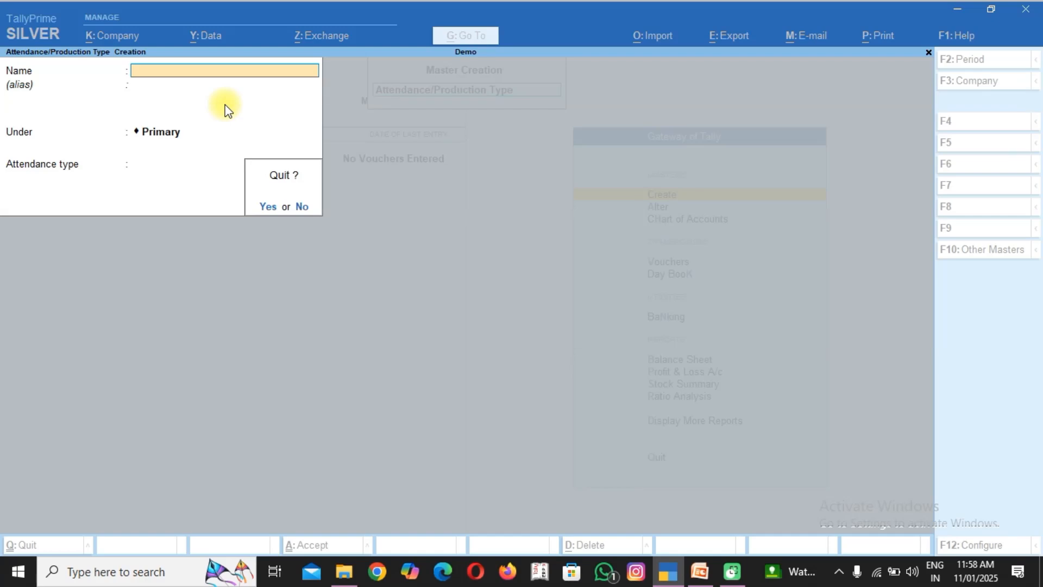
{"action": "key", "text": "Return"}
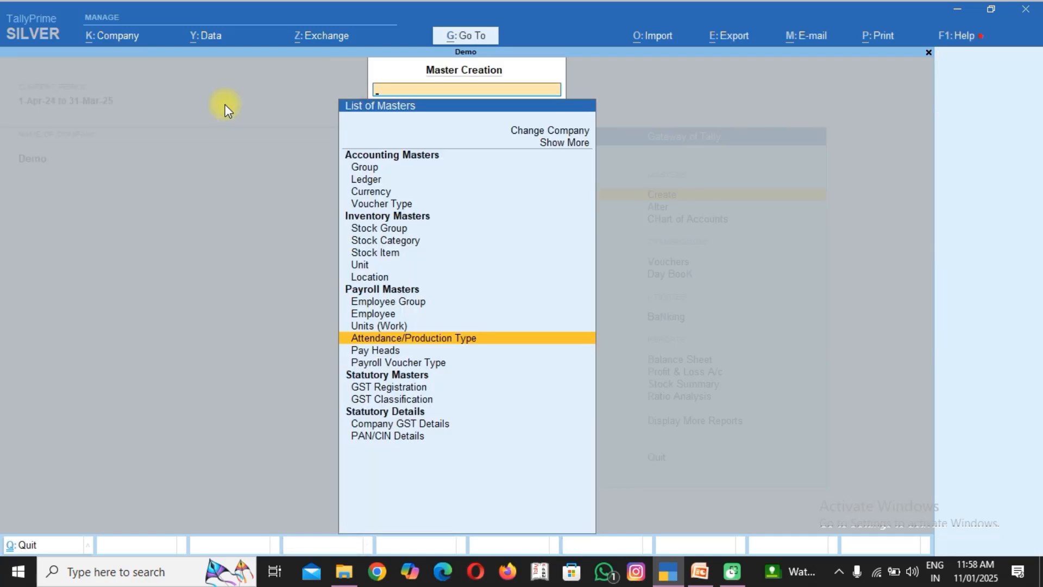
Start a pay head named "BASIC SALERY" as Earnings for Employees with Fixed income type under Indirect Expenses.
{"action": "key", "text": "Down"}
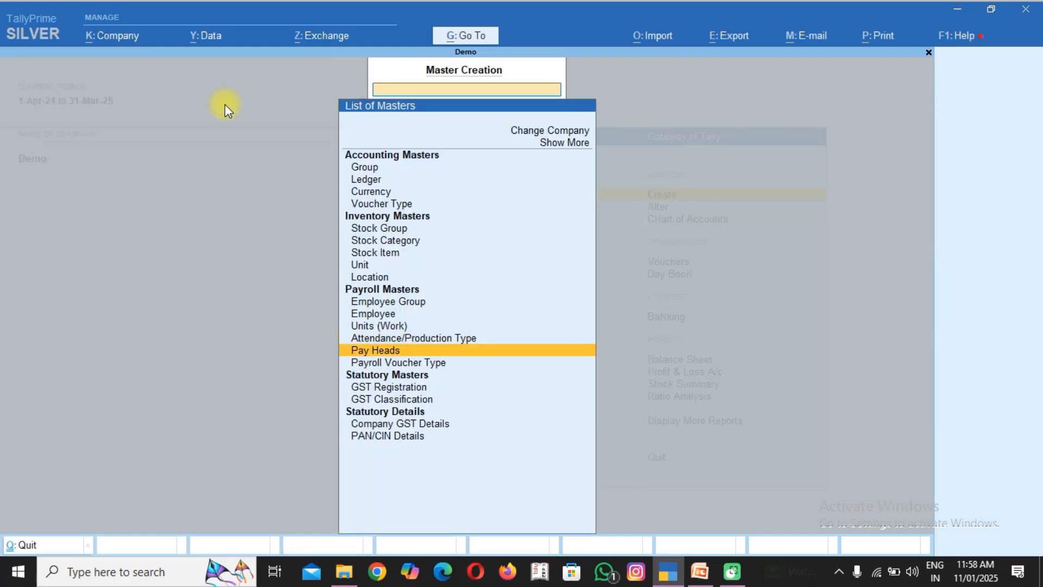
{"action": "key", "text": "Return"}
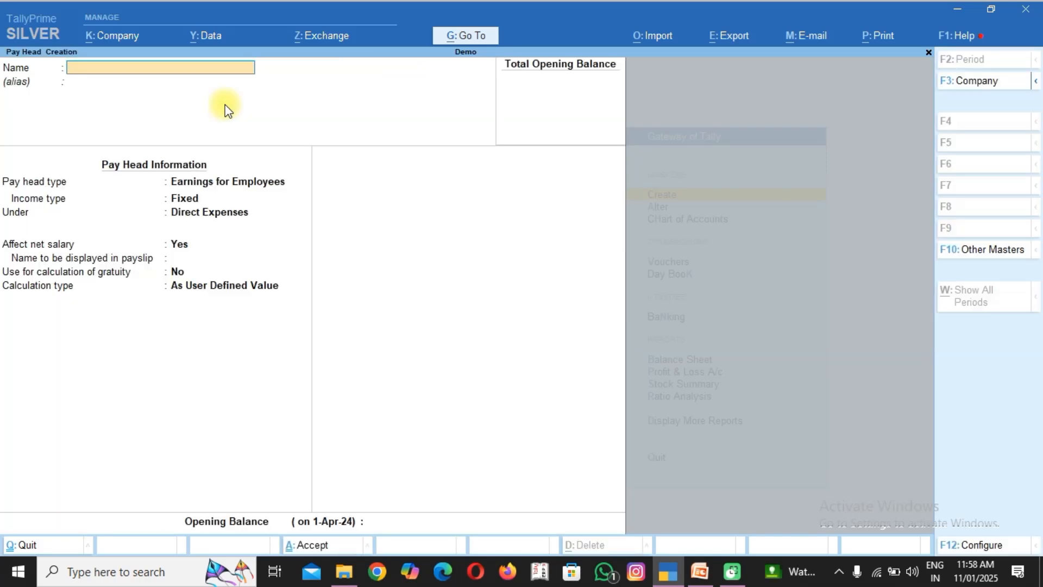
{"action": "type", "text": "BASIC SALERY"}
{"action": "key", "text": "Return"}
{"action": "key", "text": "Return"}
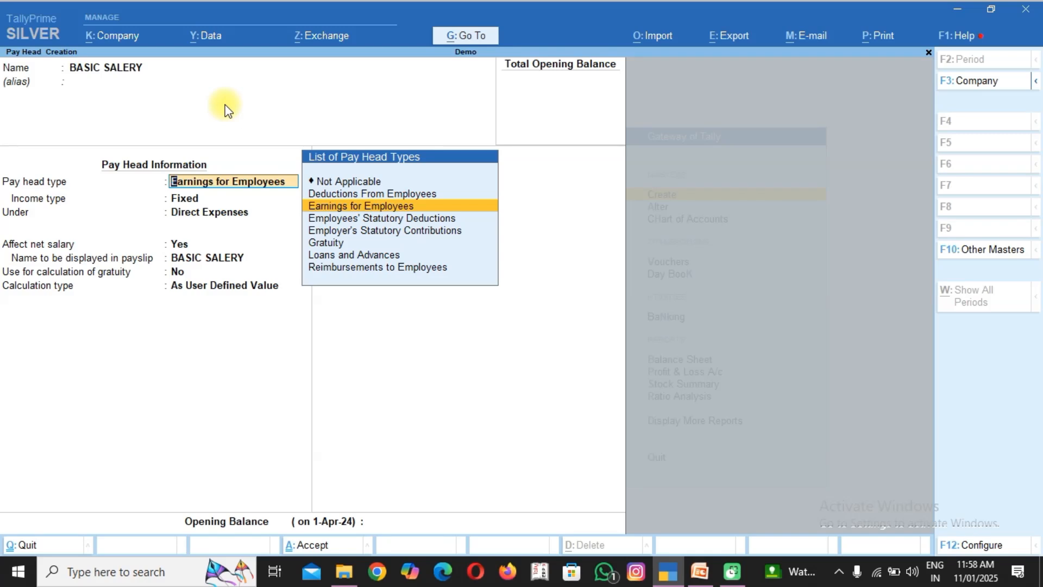
{"action": "key", "text": "Return"}
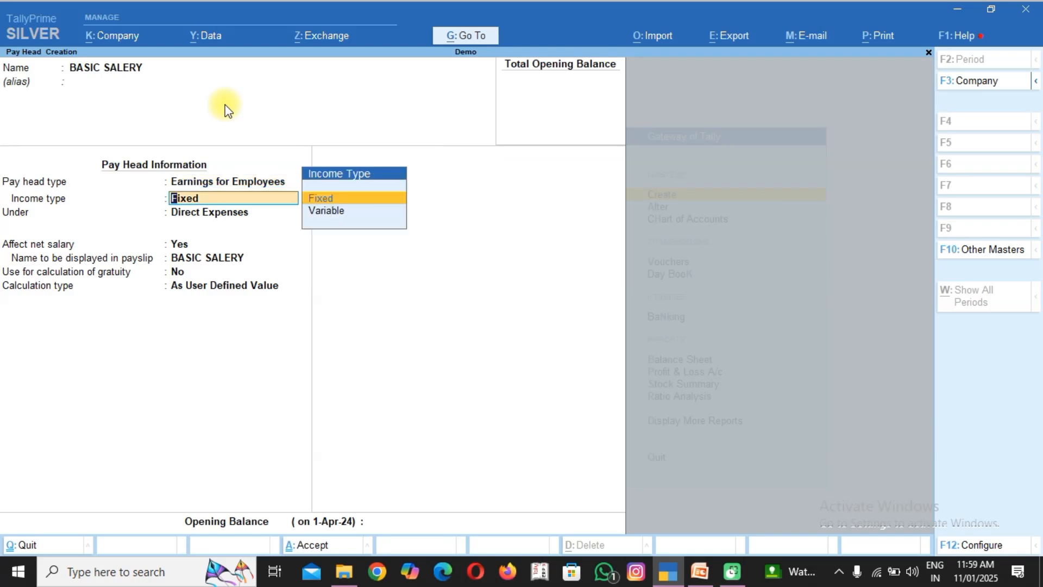
{"action": "key", "text": "Return"}
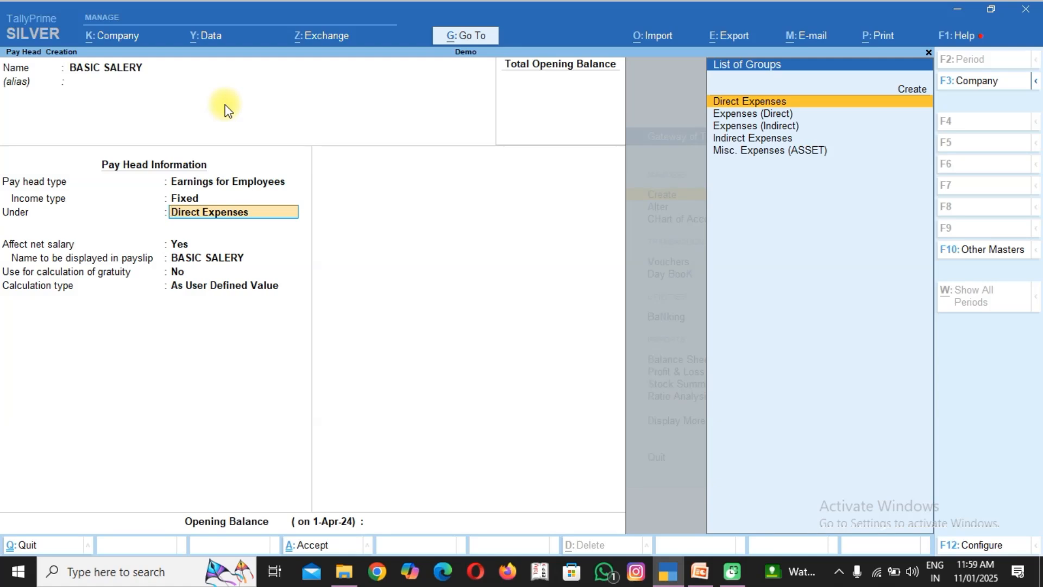
{"action": "type", "text": "IN"}
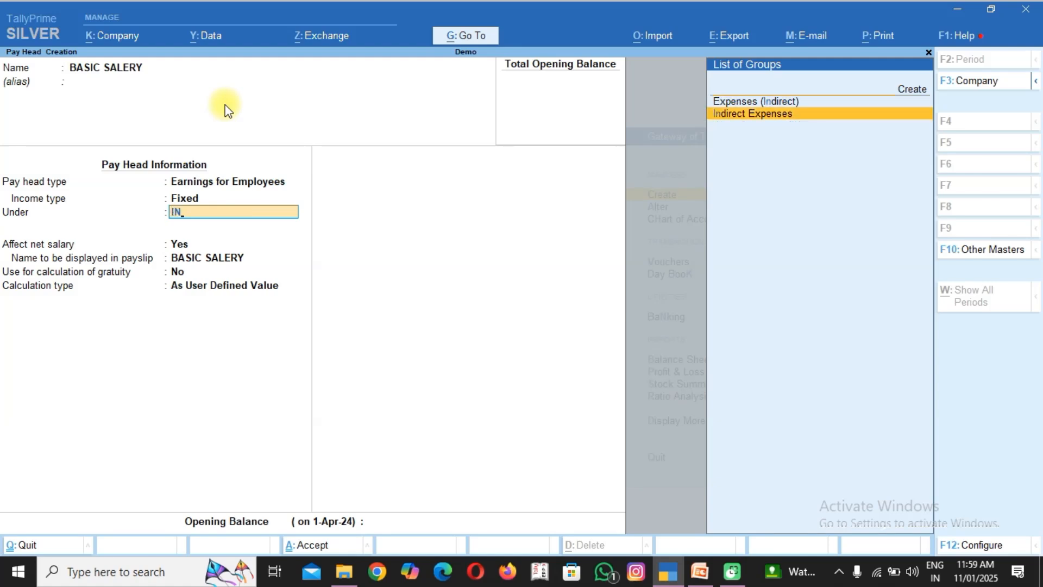
{"action": "key", "text": "Return"}
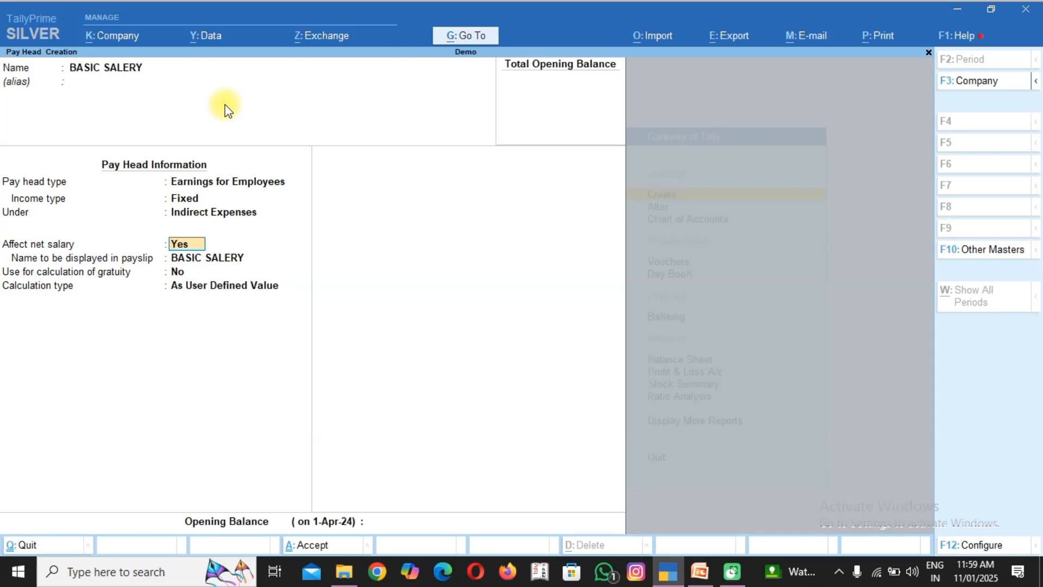
Save the BASIC SALERY pay head affecting net salary, not used for gratuity, with calculation type As User Defined Value.
{"action": "key", "text": "Return"}
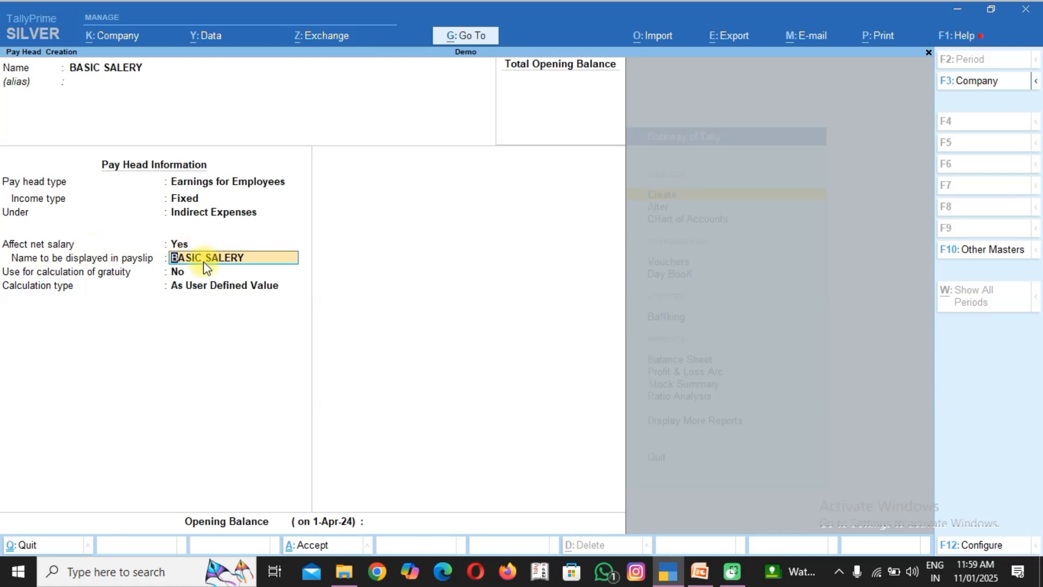
{"action": "key", "text": "Return"}
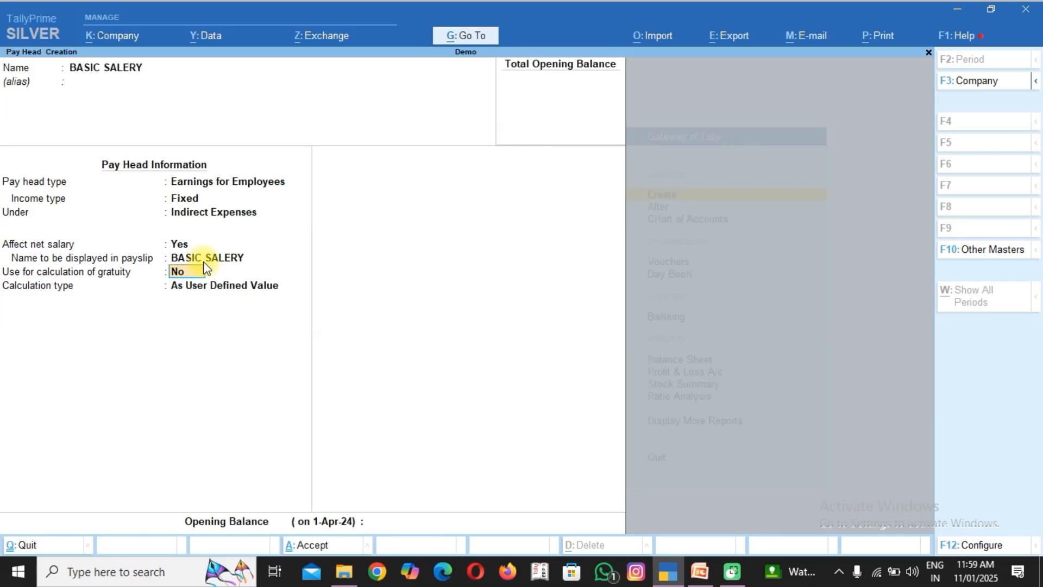
{"action": "key", "text": "Return"}
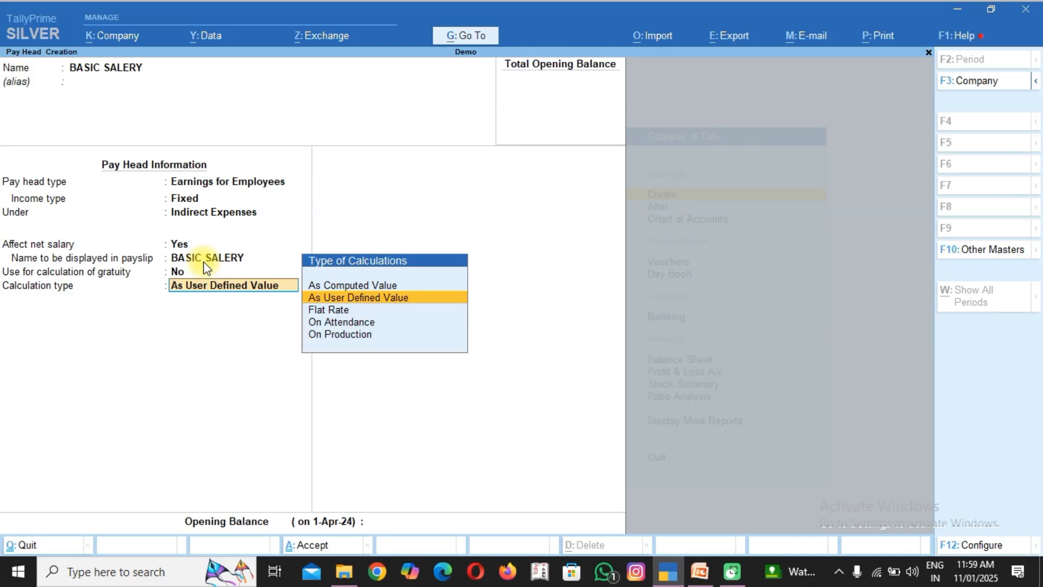
{"action": "key", "text": "Return"}
{"action": "key", "text": "Return"}
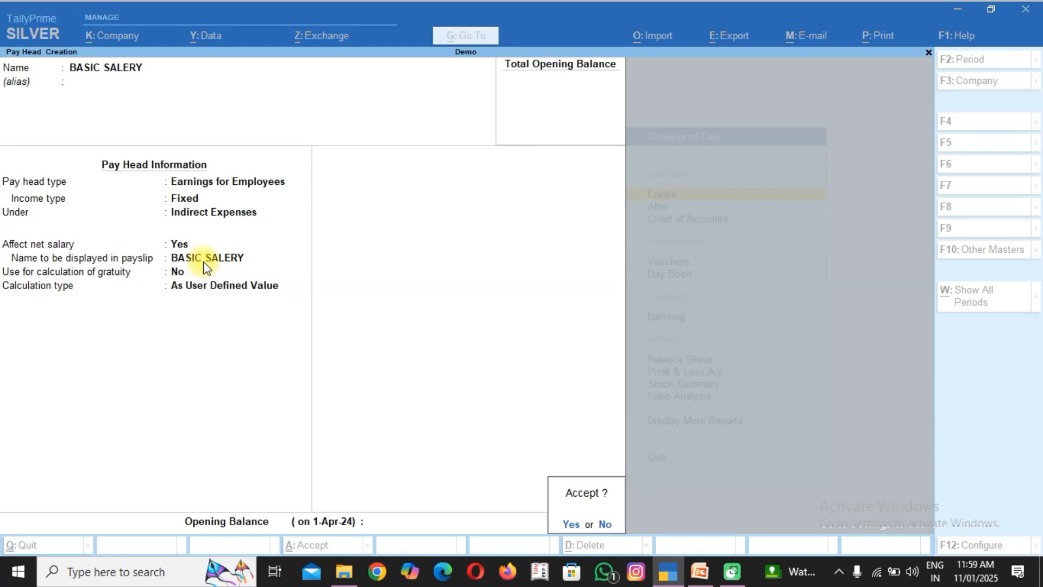
{"action": "key", "text": "Return"}
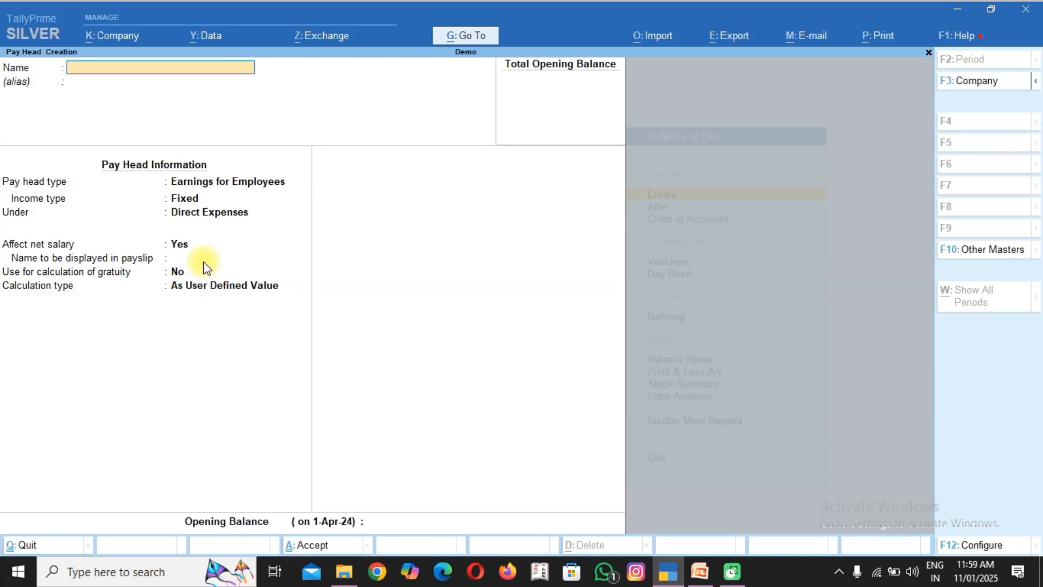
Start a pay head named "D.A" as Earnings for Employees with Fixed income type under Indirect Expenses.
{"action": "type", "text": "D.A"}
{"action": "key", "text": "Return"}
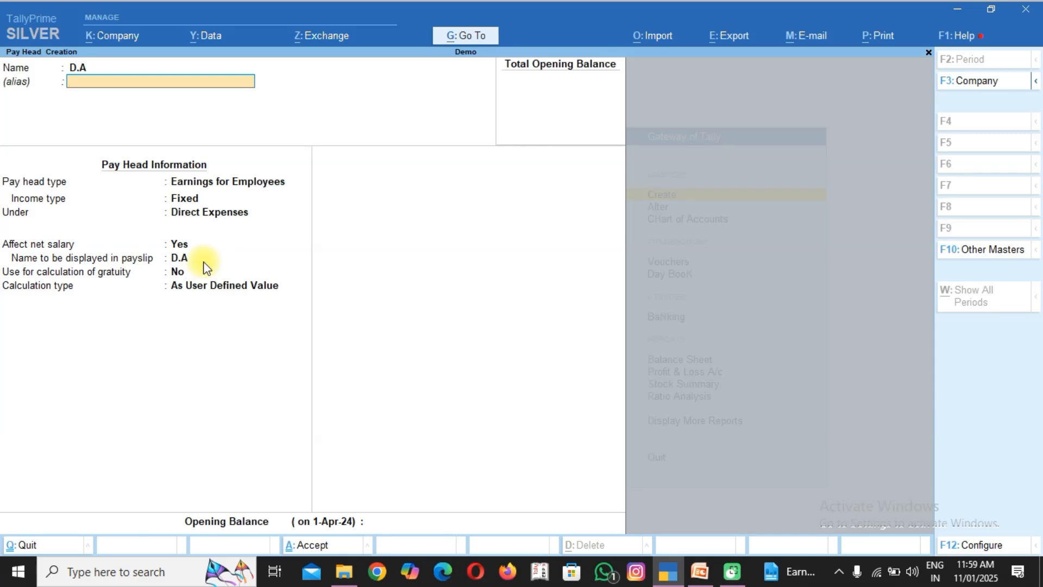
{"action": "key", "text": "Return"}
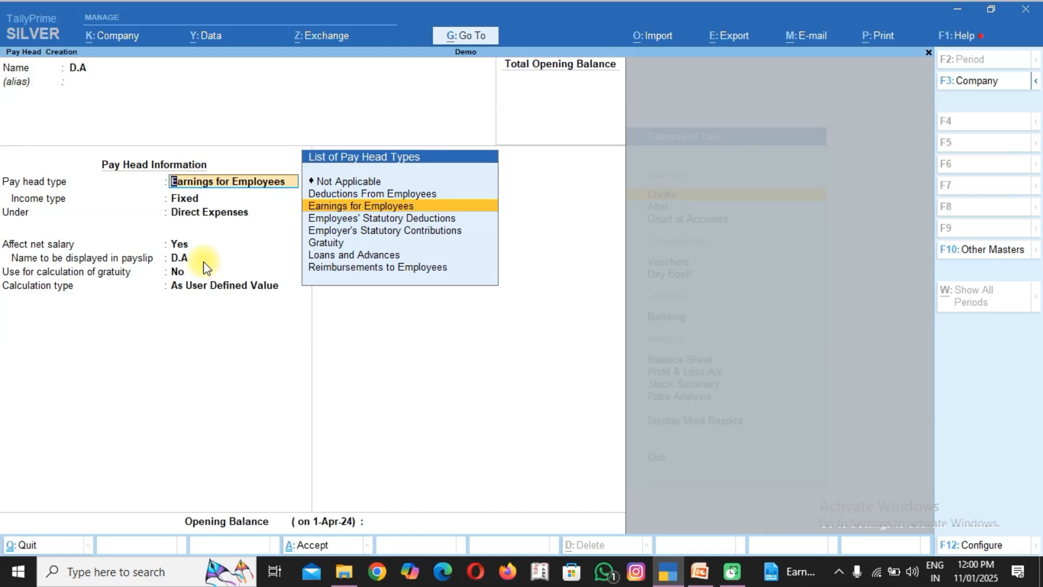
{"action": "key", "text": "Return"}
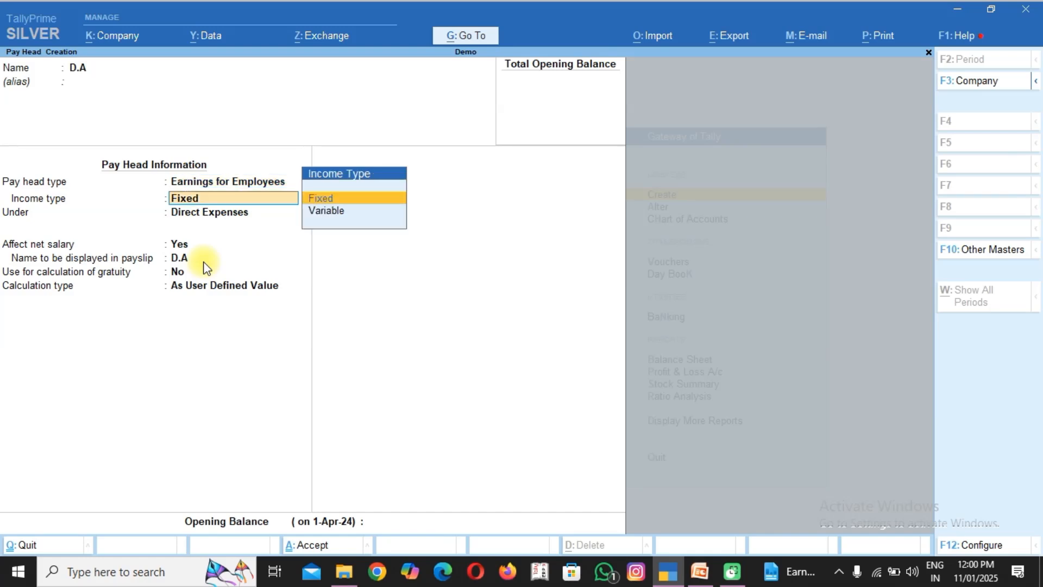
{"action": "key", "text": "Return"}
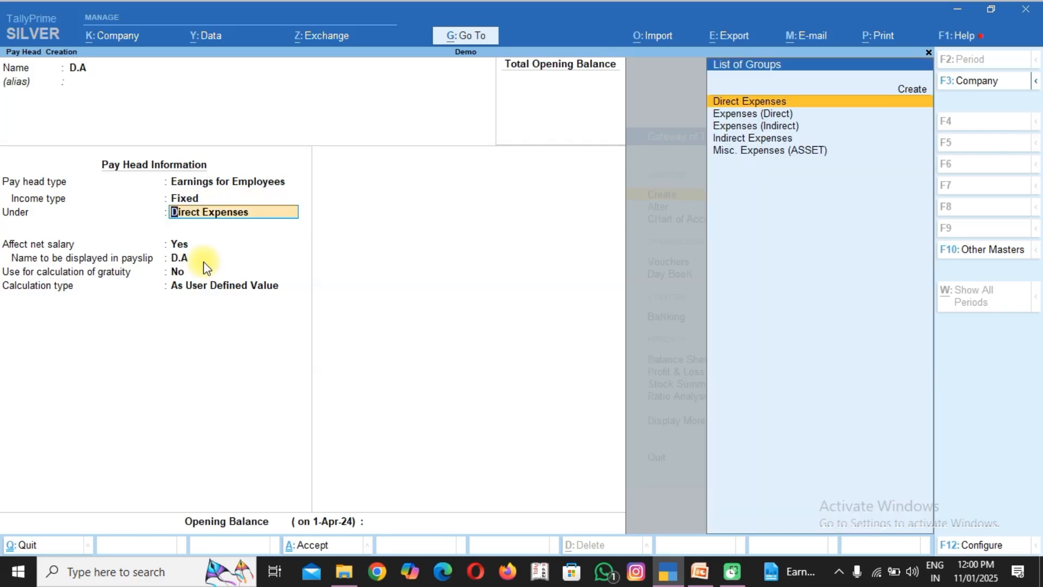
{"action": "type", "text": "in"}
{"action": "key", "text": "Return"}
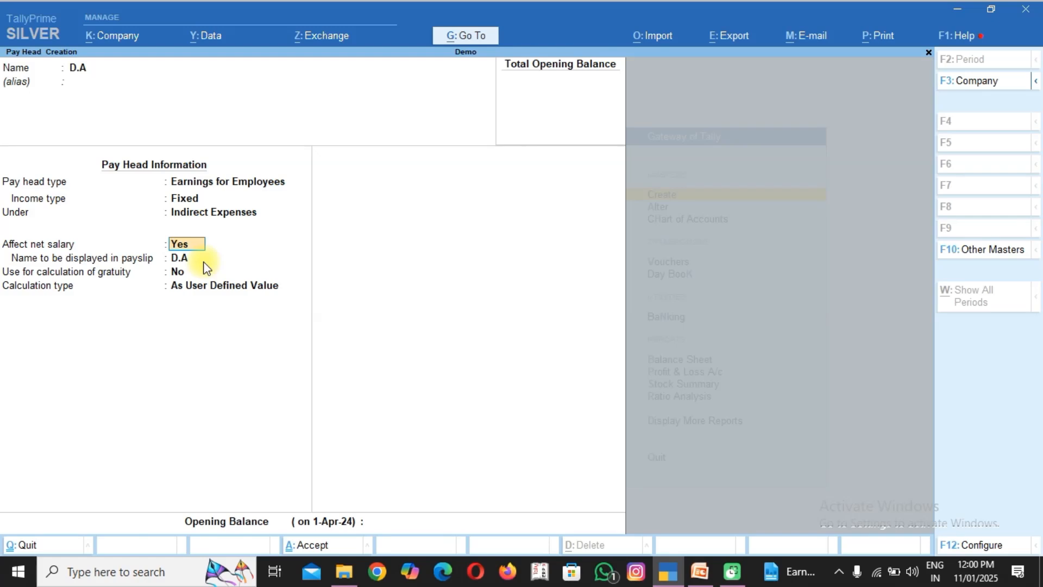
Let D.A affect net salary, exclude it from gratuity, and set its calculation type to As Computed Value.
{"action": "key", "text": "Return"}
{"action": "key", "text": "Return"}
{"action": "key", "text": "Return"}
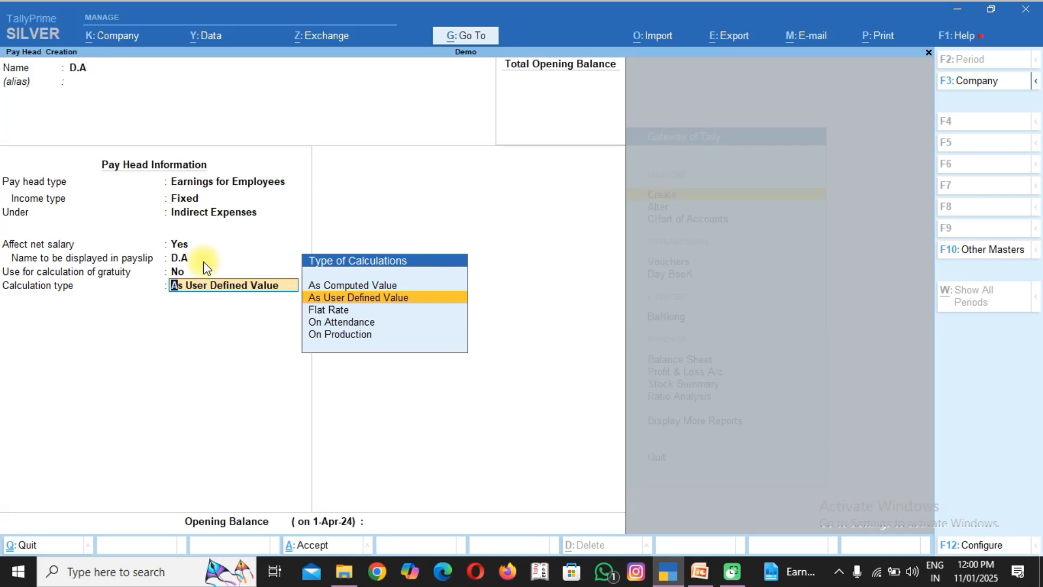
{"action": "key", "text": "Up"}
{"action": "key", "text": "Return"}
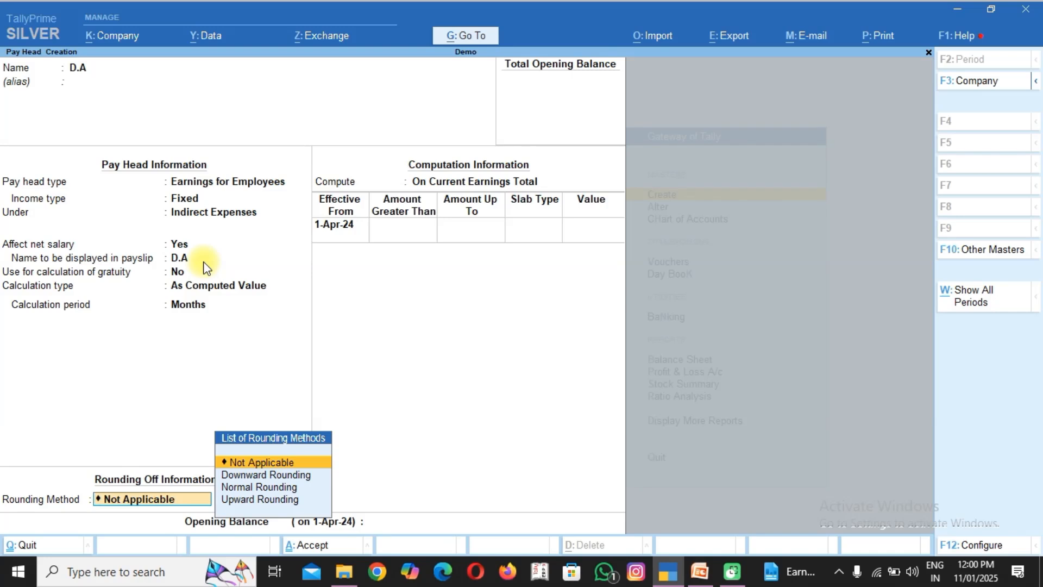
Set the D.A pay head's rounding method to Normal Rounding, leaving the rounding limit blank.
{"action": "key", "text": "Down"}
{"action": "key", "text": "Down"}
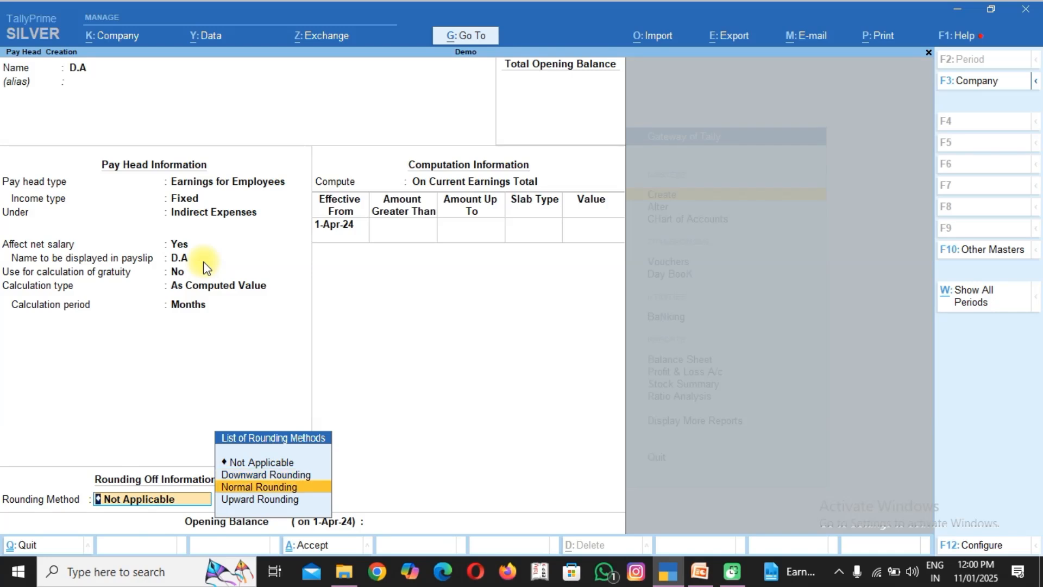
{"action": "key", "text": "Return"}
{"action": "key", "text": "Return"}
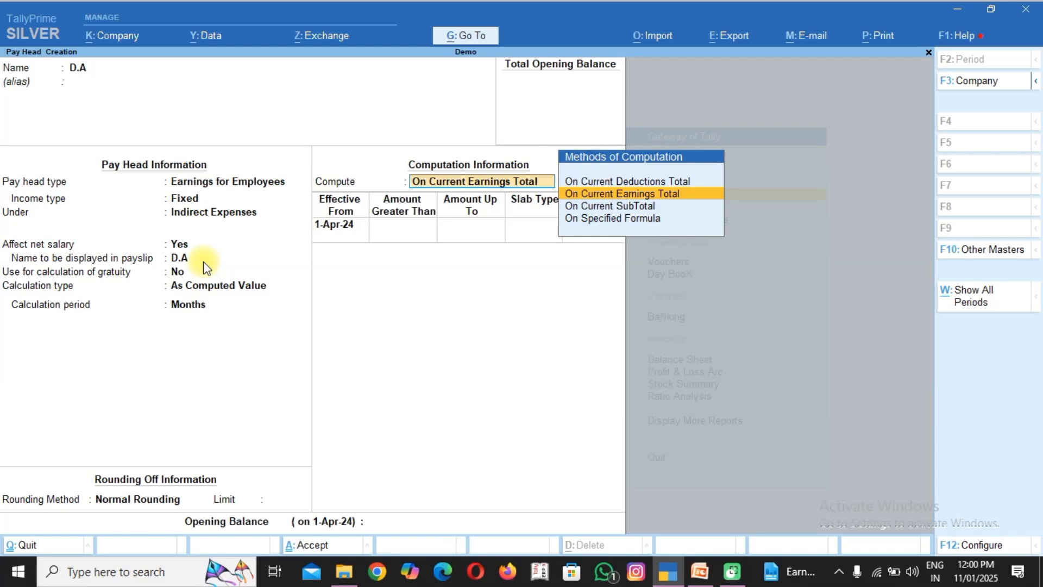
Compute the D.A pay head On Specified Formula, using BASIC SALERY as the only added pay head.
{"action": "key", "text": "Down"}
{"action": "key", "text": "Down"}
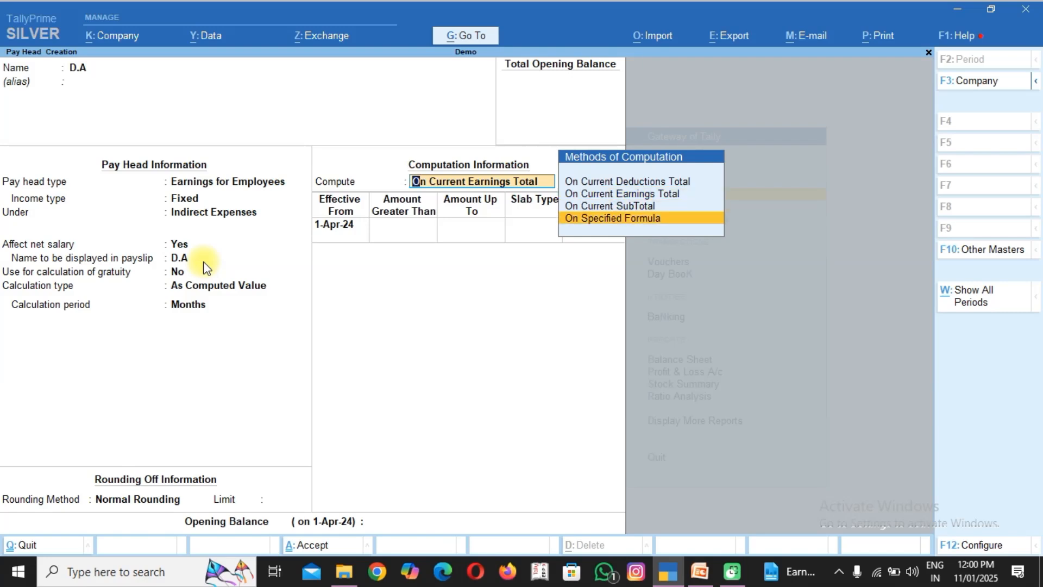
{"action": "key", "text": "Return"}
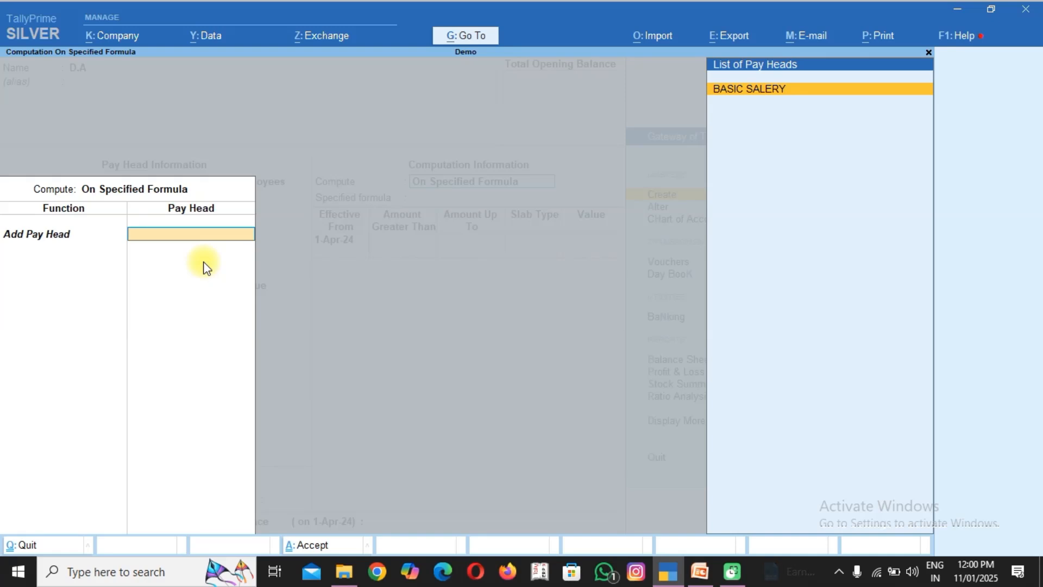
{"action": "key", "text": "Return"}
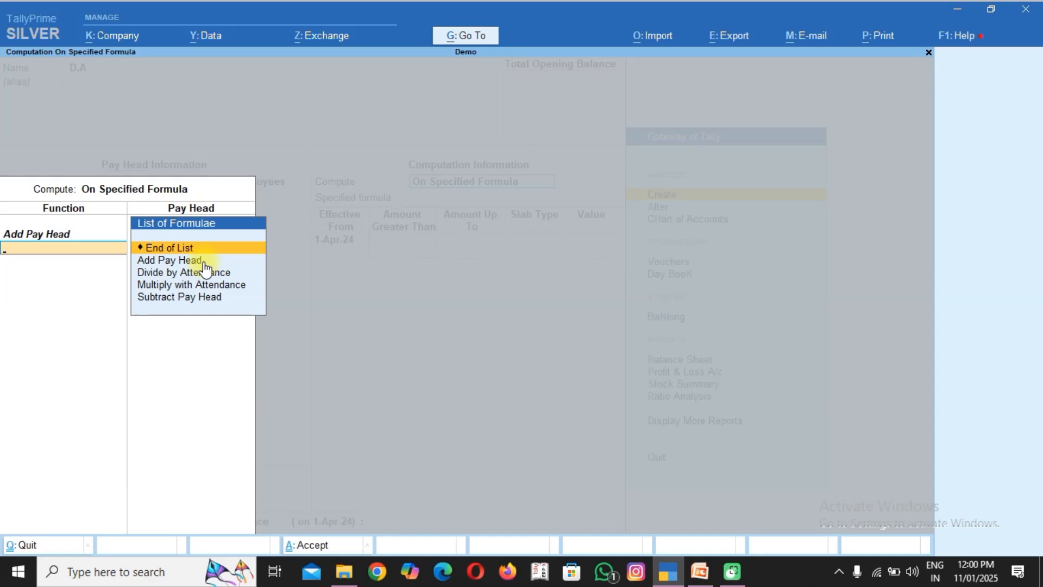
{"action": "key", "text": "Return"}
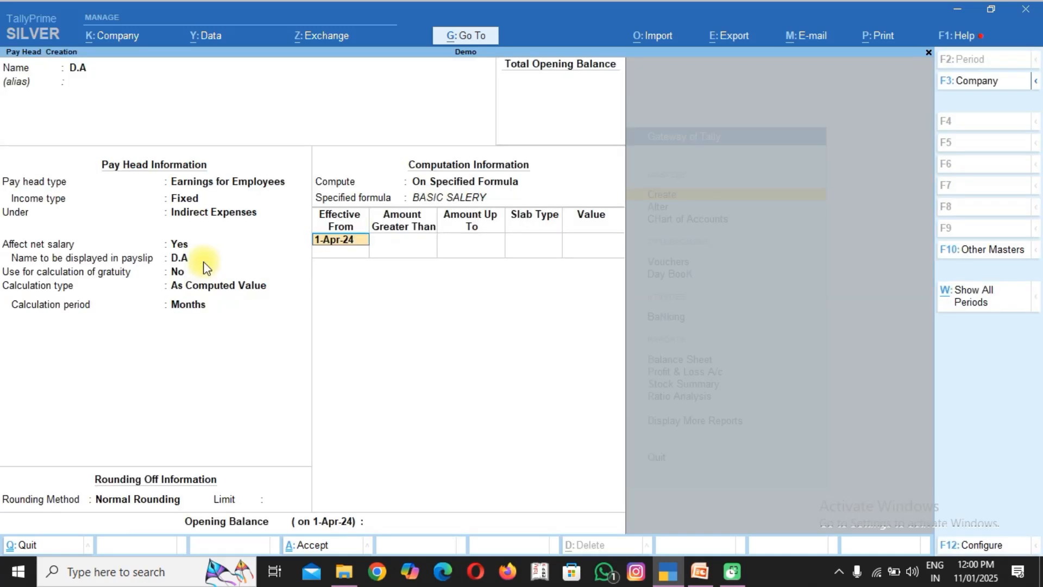
Add a D.A percentage slab effective from 1-Apr-24 for amounts up to 15,000 at 5%.
{"action": "key", "text": "Return"}
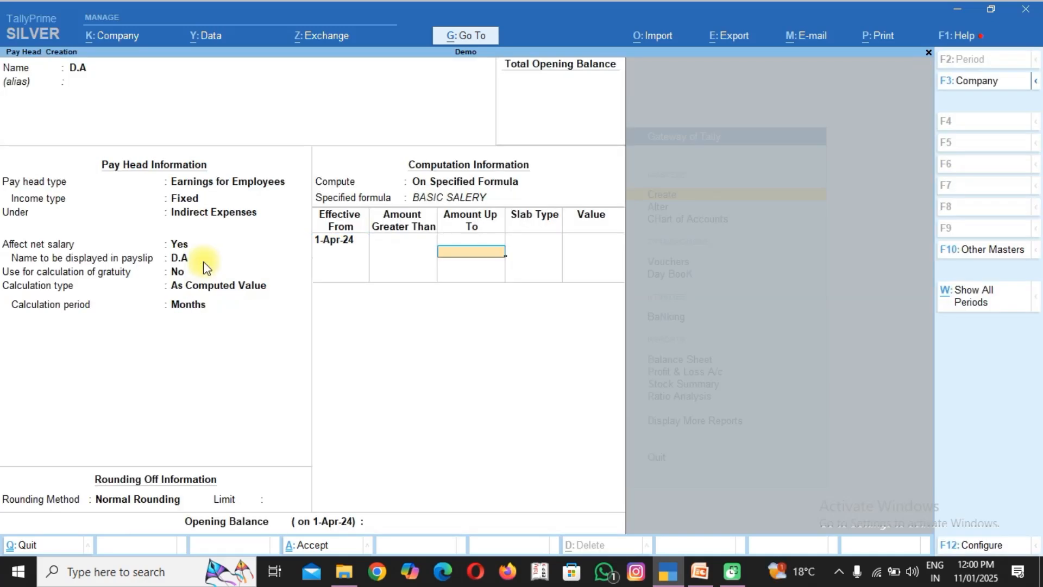
{"action": "type", "text": "2"}
{"action": "key", "text": "BackSpace"}
{"action": "type", "text": "15000"}
{"action": "key", "text": "Return"}
{"action": "key", "text": "Return"}
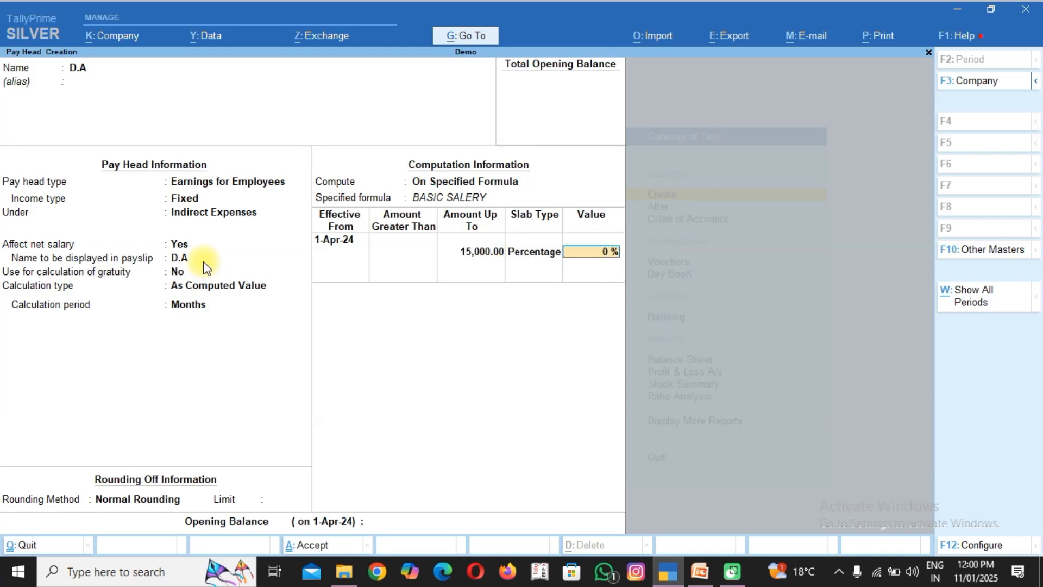
{"action": "type", "text": "5"}
Add a D.A percentage slab of 10% for amounts greater than 15,000 and save the pay head.
{"action": "key", "text": "Return"}
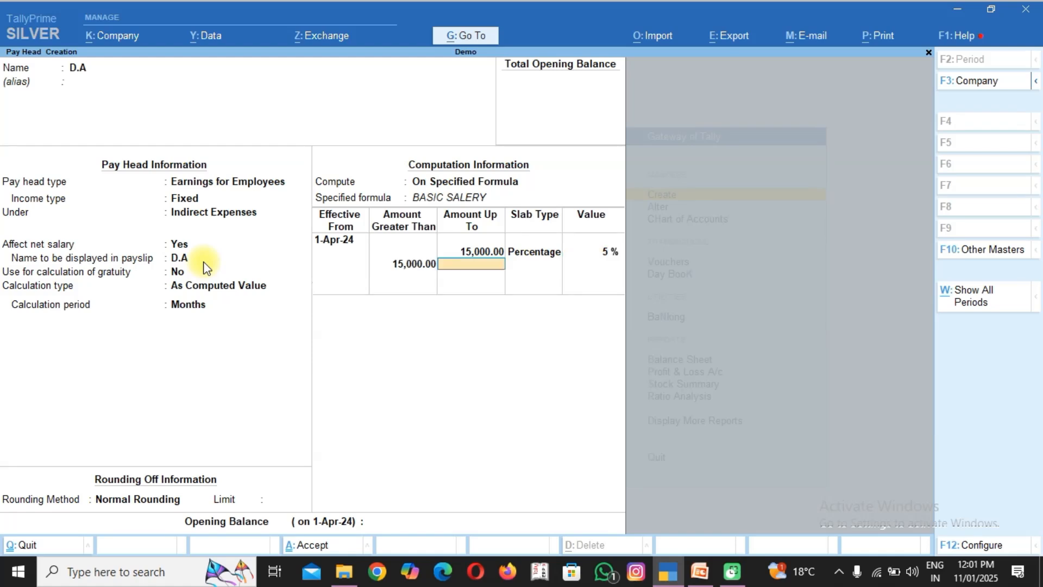
{"action": "key", "text": "Return"}
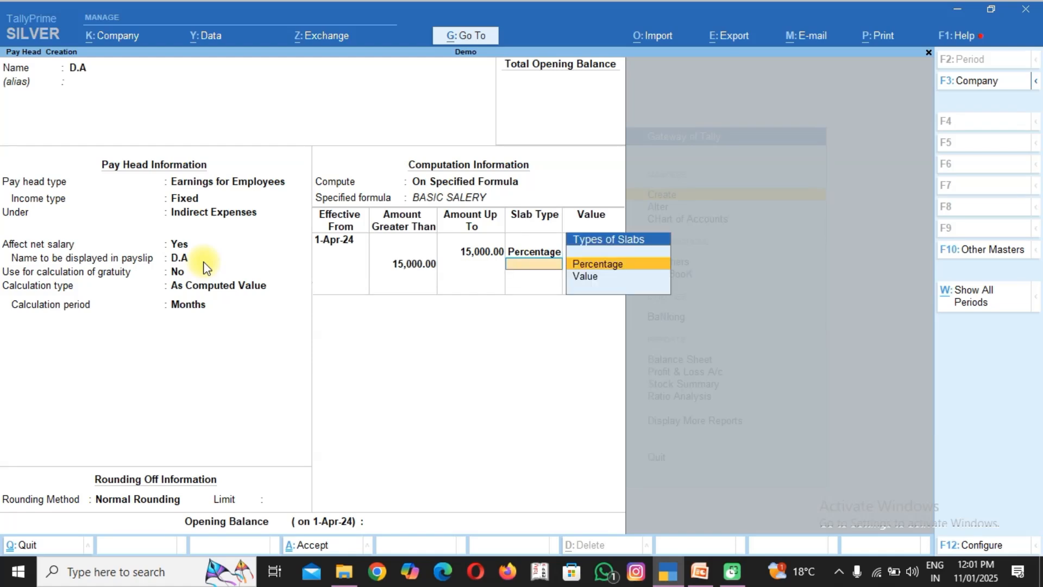
{"action": "key", "text": "Return"}
{"action": "type", "text": "10"}
{"action": "key", "text": "Return"}
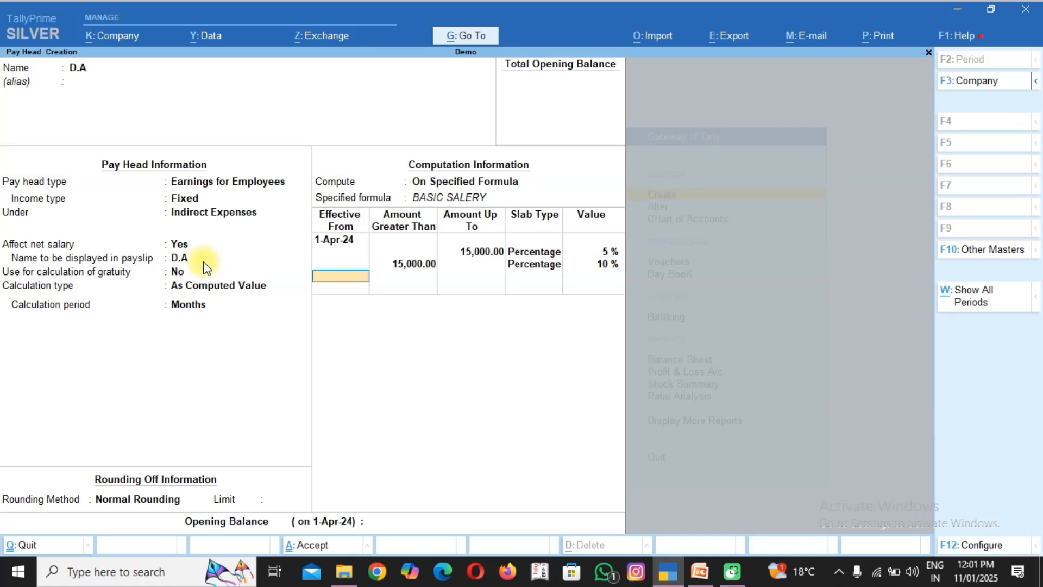
{"action": "key", "text": "Return"}
{"action": "key", "text": "Return"}
{"action": "key", "text": "Return"}
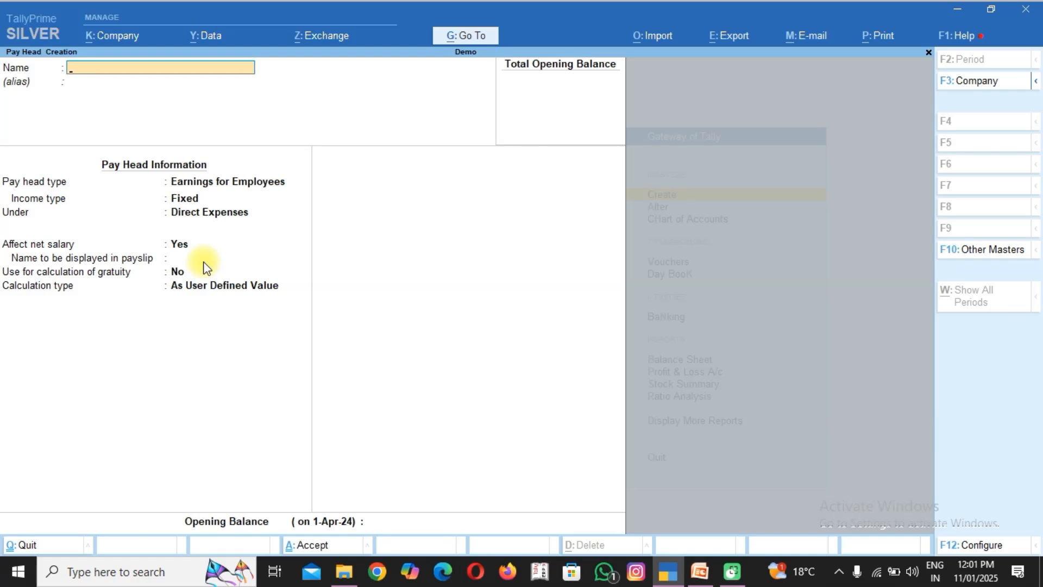
Start a pay head named "H.R.A" as Earnings for Employees with Fixed income type under Indirect Expenses.
{"action": "type", "text": "H.R.A"}
{"action": "key", "text": "Return"}
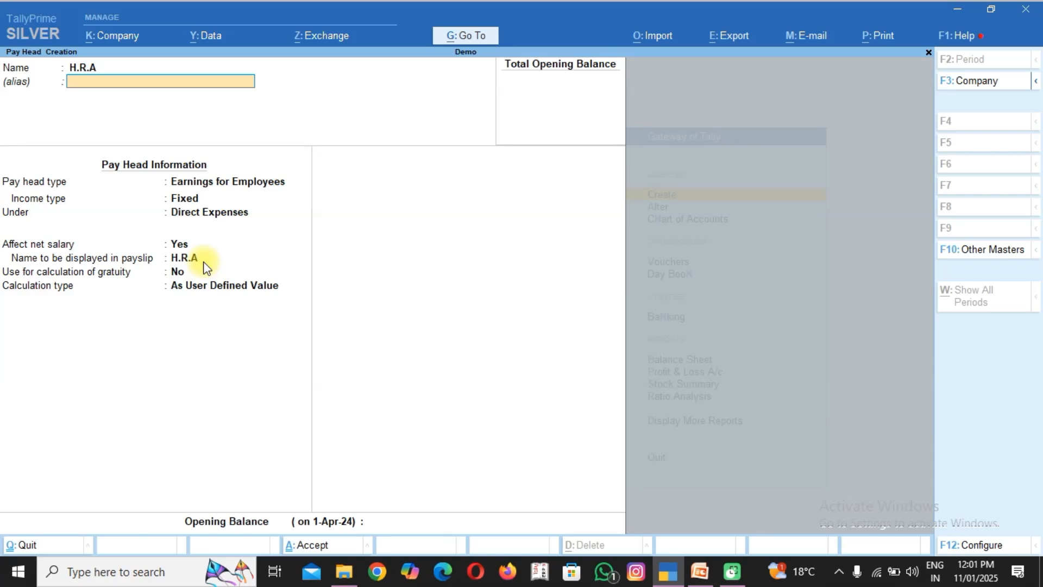
{"action": "key", "text": "Return"}
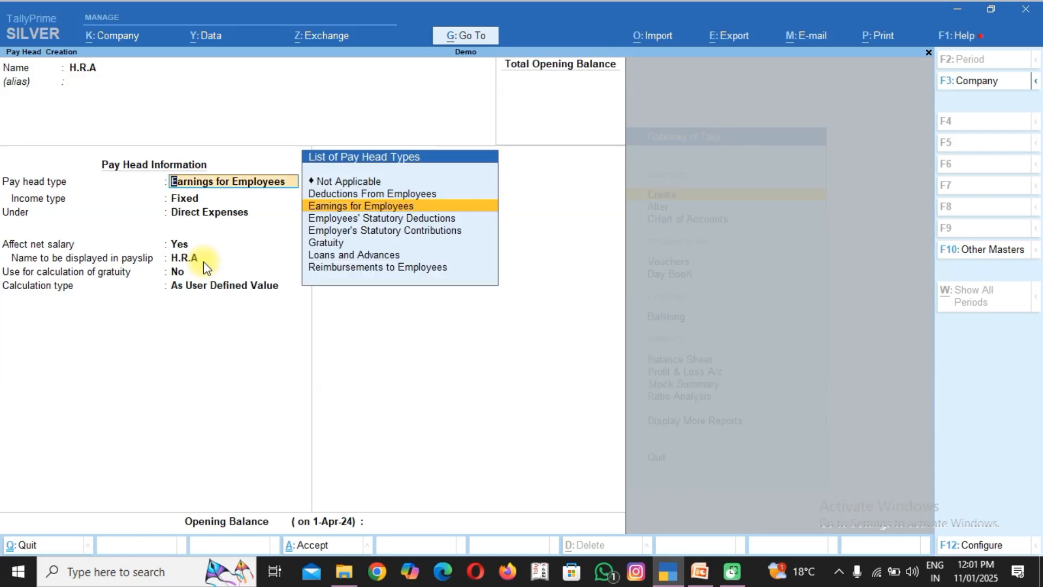
{"action": "key", "text": "Return"}
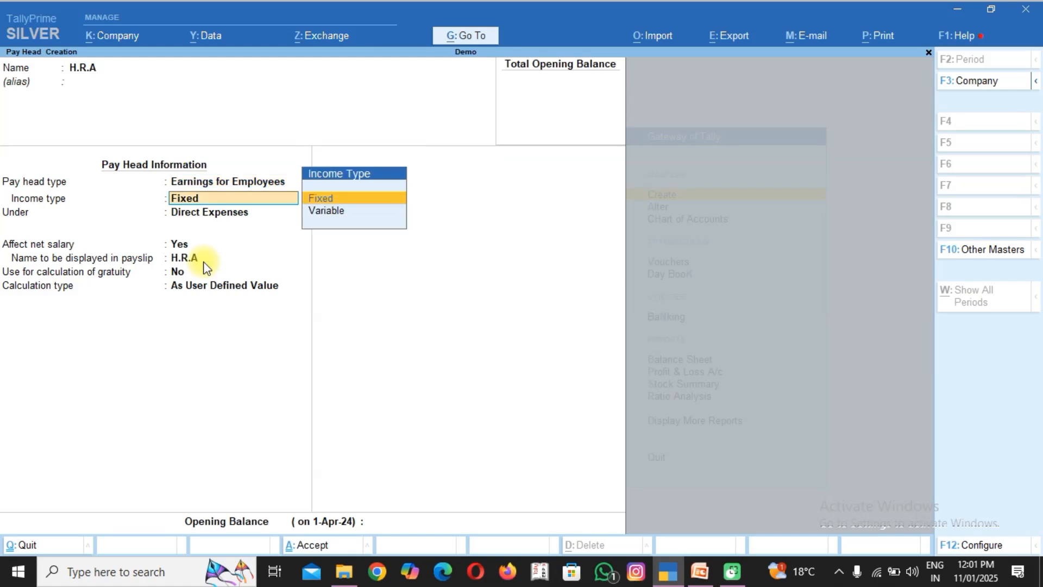
{"action": "key", "text": "Return"}
{"action": "type", "text": "INDI"}
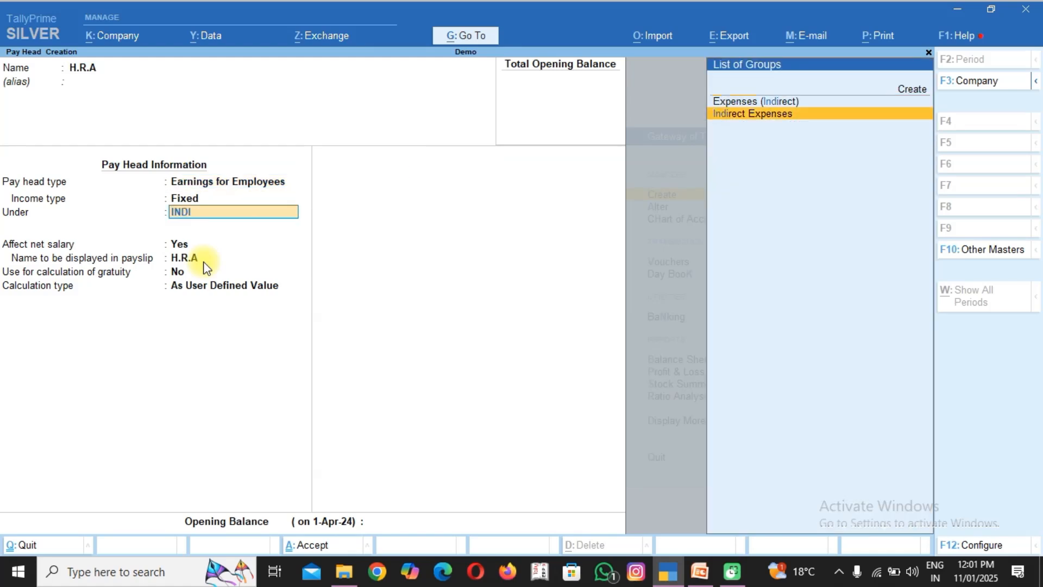
{"action": "key", "text": "Return"}
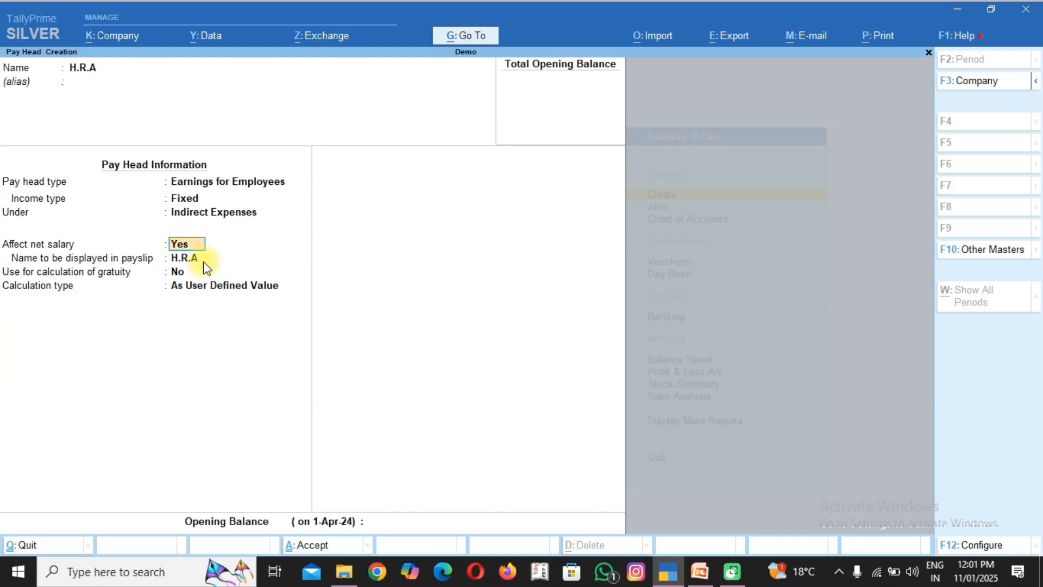
Let H.R.A affect net salary, exclude it from gratuity, and set its calculation type to As Computed Value.
{"action": "key", "text": "Return"}
{"action": "key", "text": "Return"}
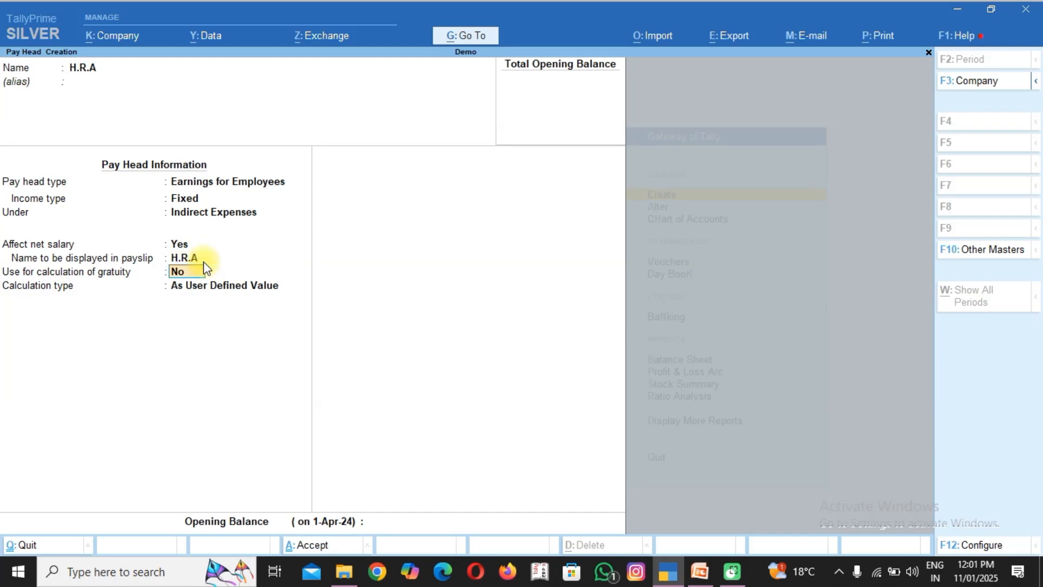
{"action": "key", "text": "Return"}
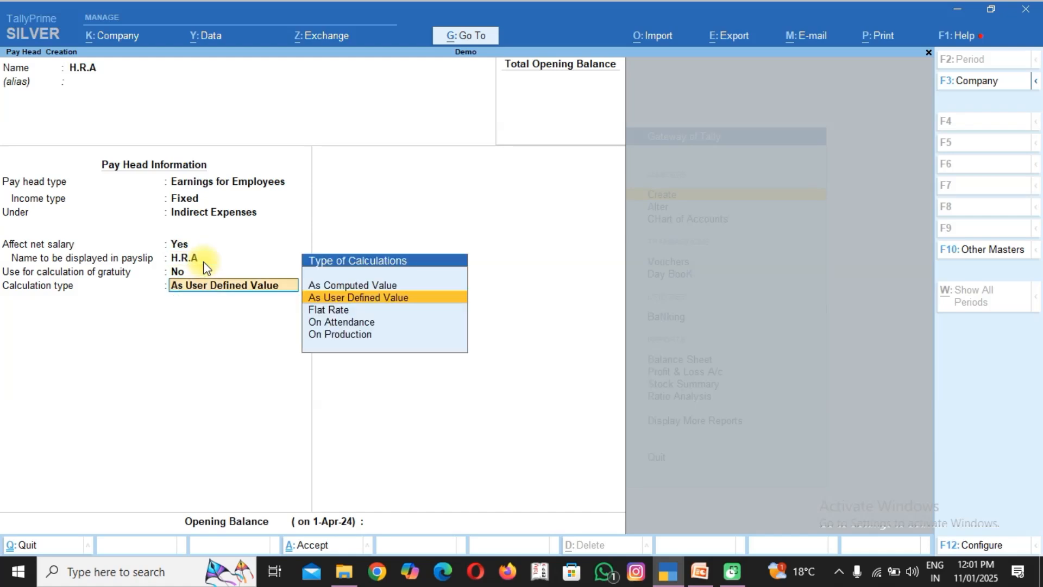
{"action": "key", "text": "Up"}
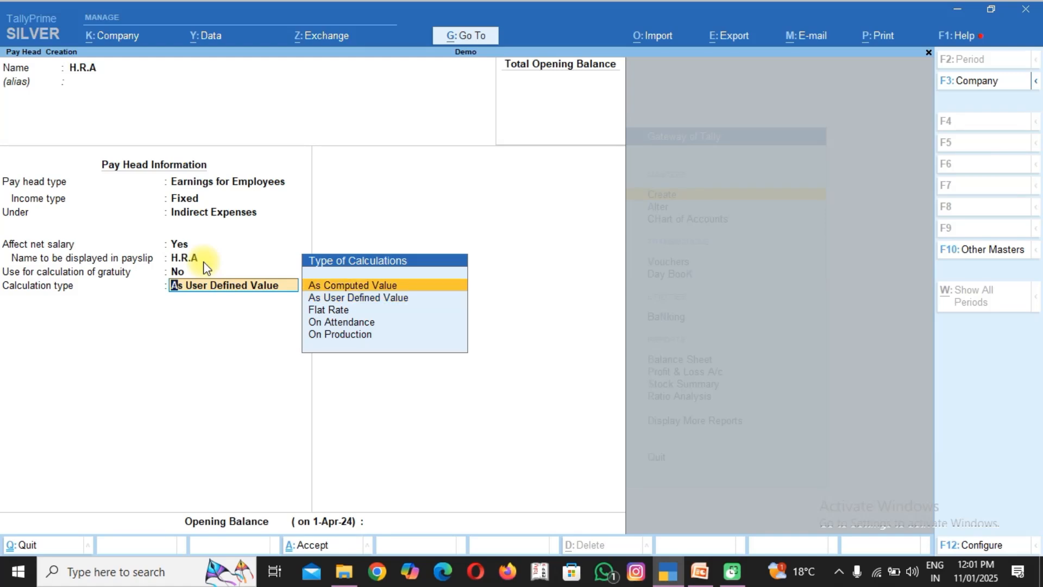
{"action": "key", "text": "Return"}
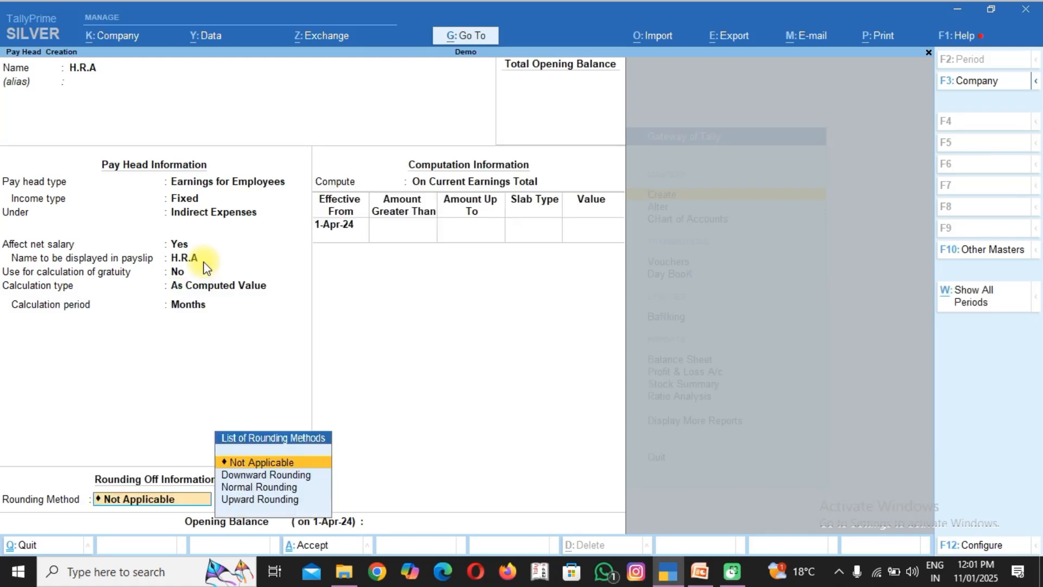
Set the H.R.A pay head's rounding method to Normal Rounding, leaving the rounding limit blank.
{"action": "key", "text": "Down"}
{"action": "key", "text": "Down"}
{"action": "key", "text": "Return"}
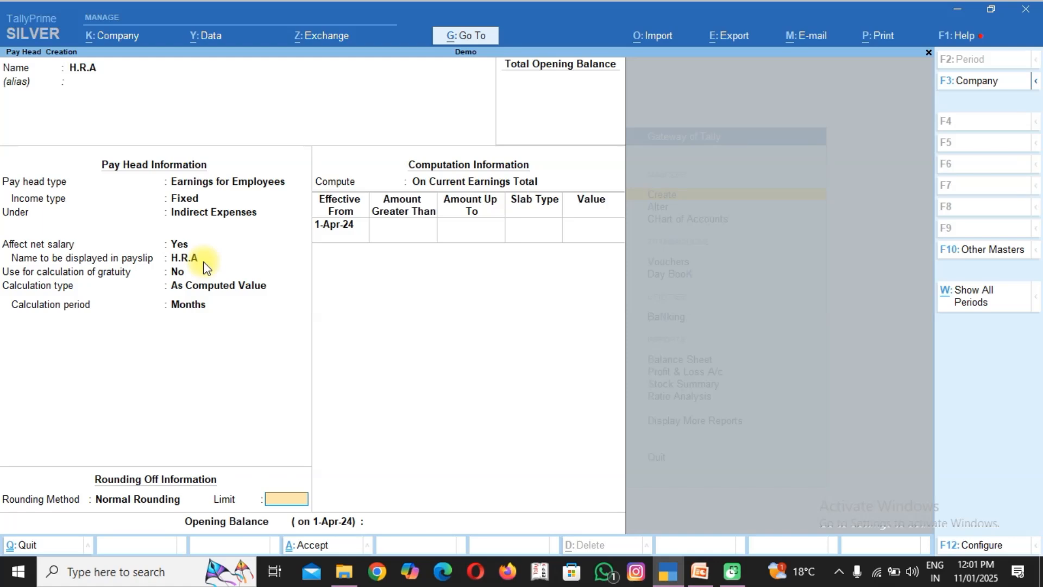
{"action": "key", "text": "Return"}
Compute the H.R.A pay head On Specified Formula, using BASIC SALERY as the only added pay head.
{"action": "key", "text": "Down"}
{"action": "key", "text": "Down"}
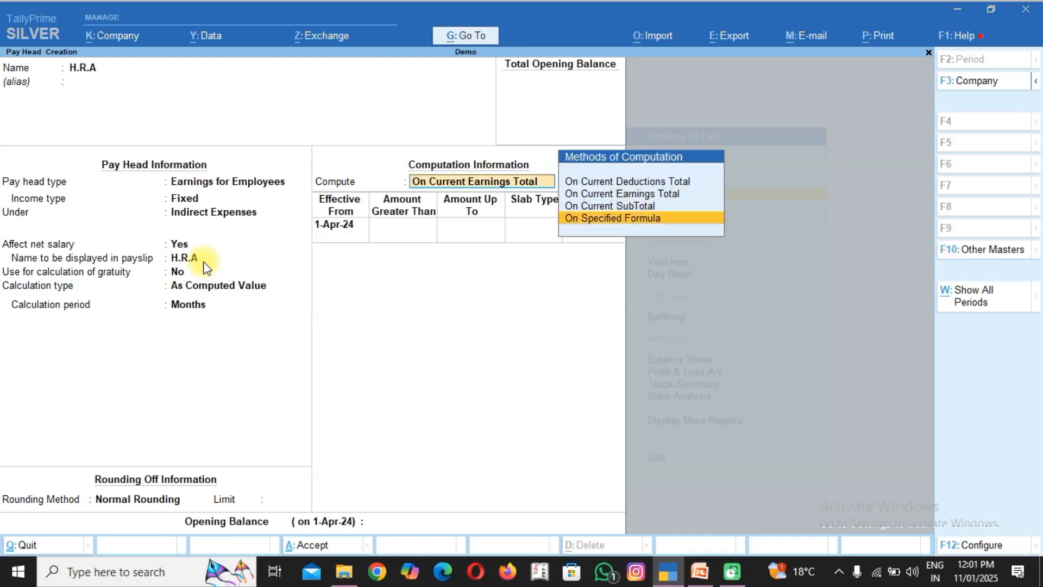
{"action": "key", "text": "Return"}
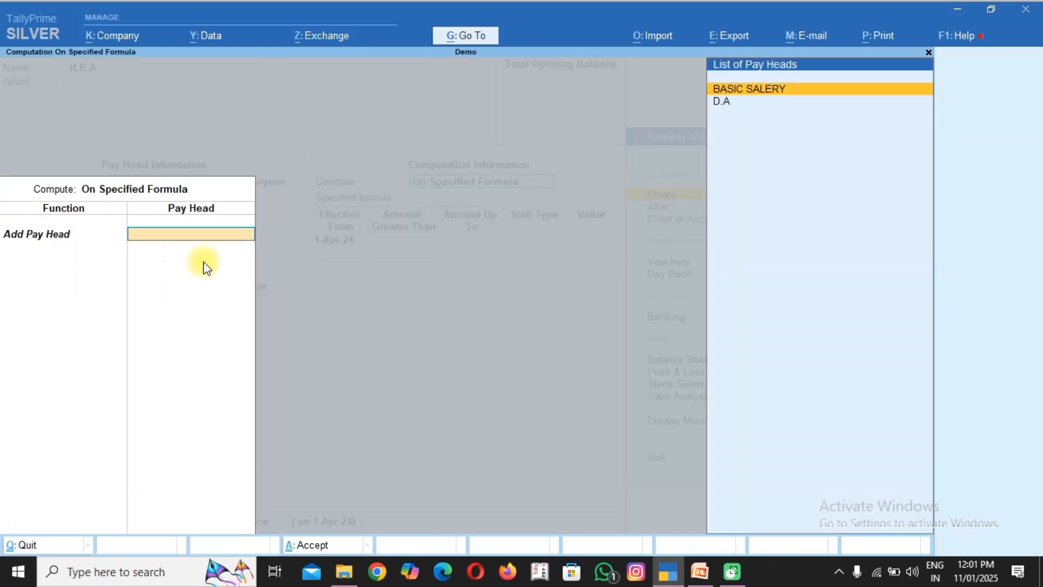
{"action": "key", "text": "Return"}
{"action": "key", "text": "Return"}
{"action": "key", "text": "Return"}
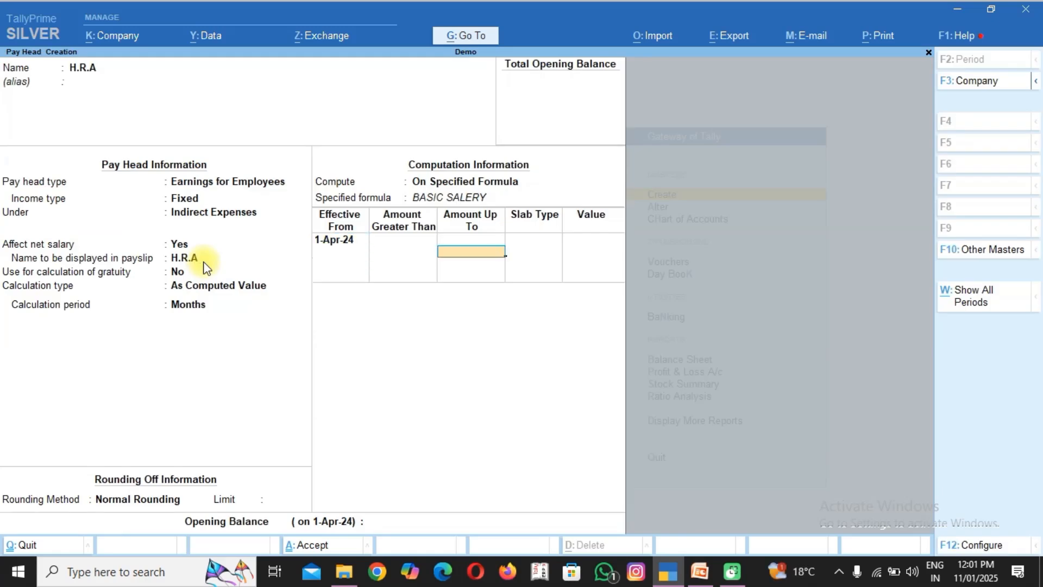
Add an H.R.A percentage slab effective from 1-Apr-24 for amounts up to 15,000 at 10%.
{"action": "type", "text": "15000"}
{"action": "key", "text": "Return"}
{"action": "key", "text": "Return"}
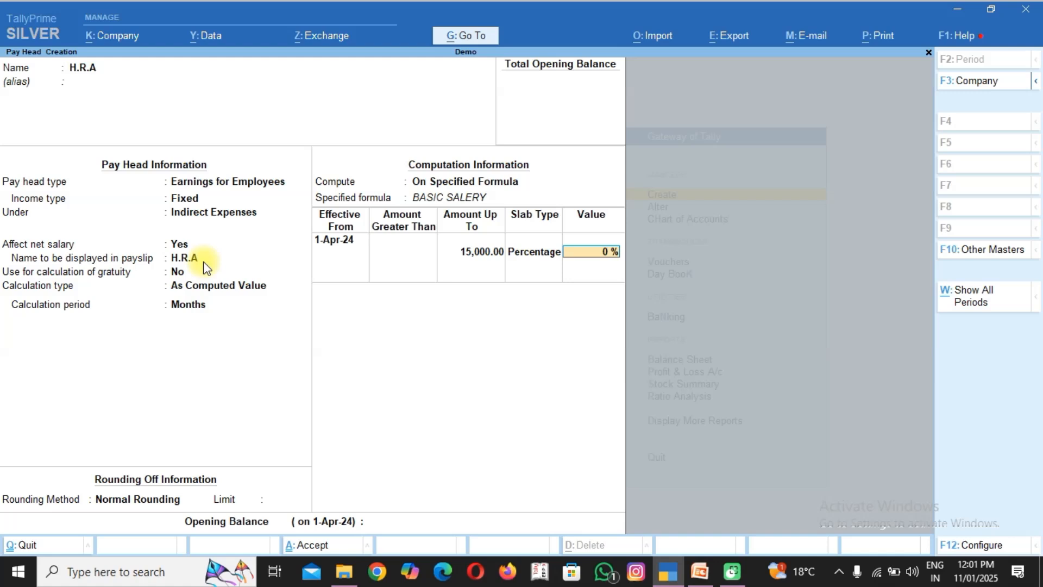
{"action": "type", "text": "10"}
Add an H.R.A percentage slab of 20% for amounts greater than 15,000 and save the pay head.
{"action": "key", "text": "Return"}
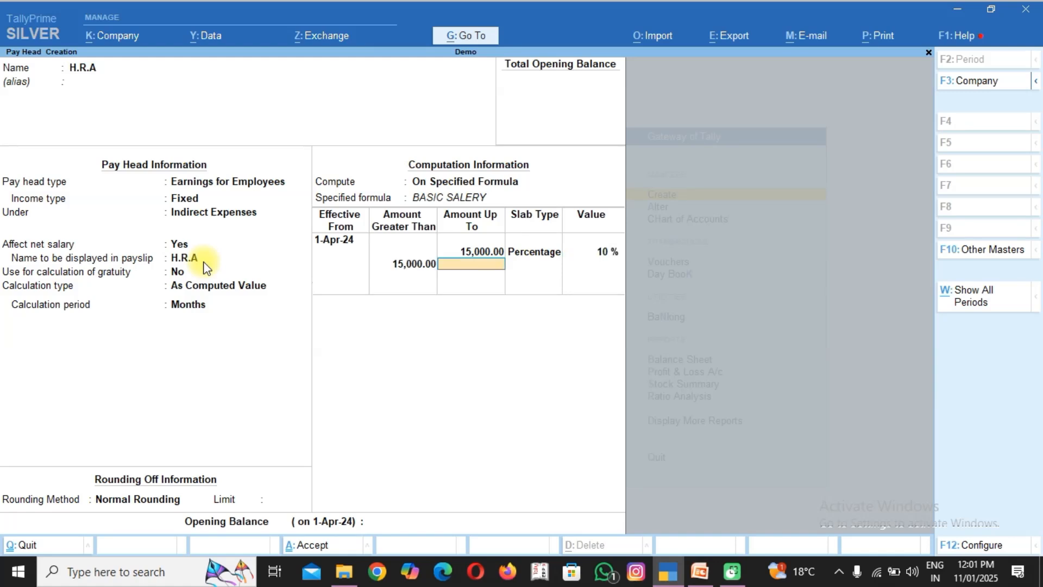
{"action": "key", "text": "Return"}
{"action": "key", "text": "Return"}
{"action": "type", "text": "20"}
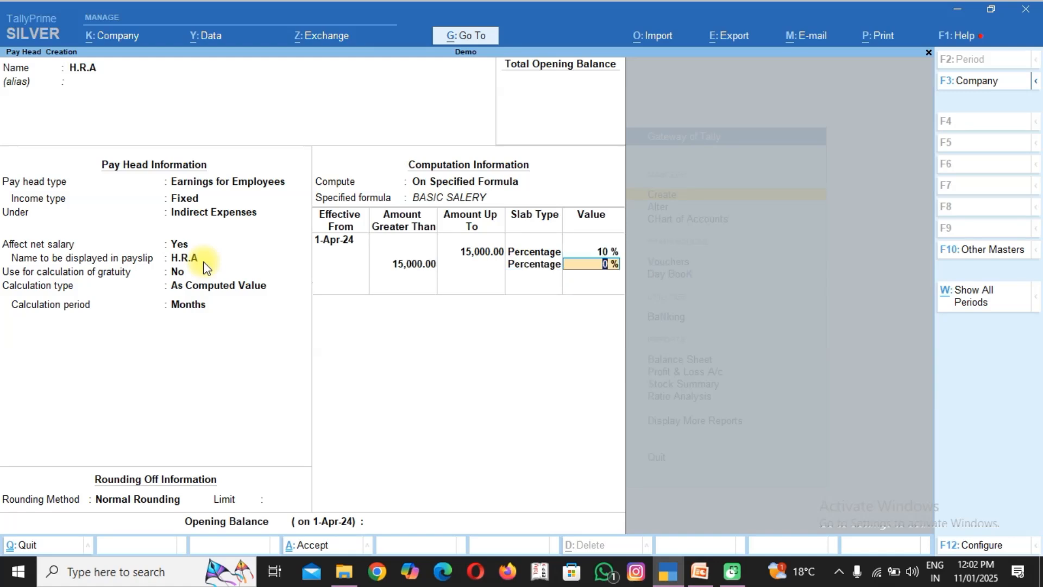
{"action": "key", "text": "Return"}
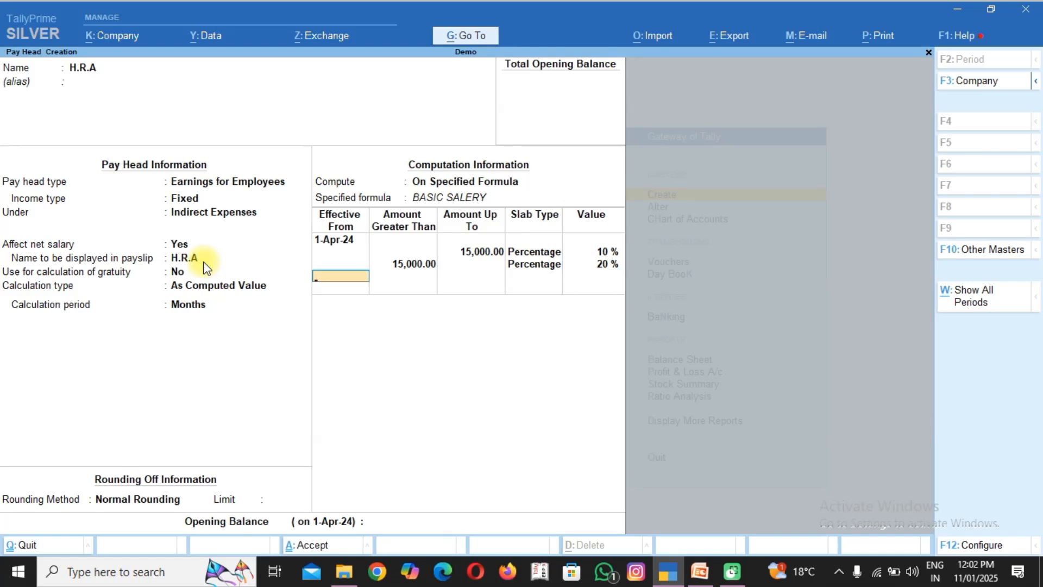
{"action": "key", "text": "Return"}
{"action": "key", "text": "Return"}
{"action": "key", "text": "Return"}
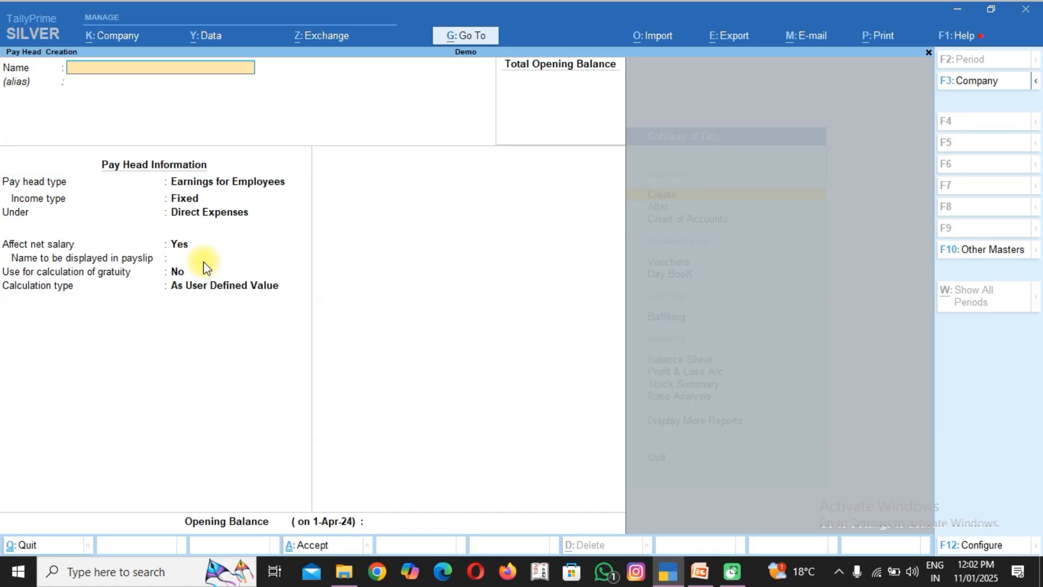
Start a pay head named "P.F" with the pay head type Deductions From Employees.
{"action": "type", "text": "P.F"}
{"action": "key", "text": "Return"}
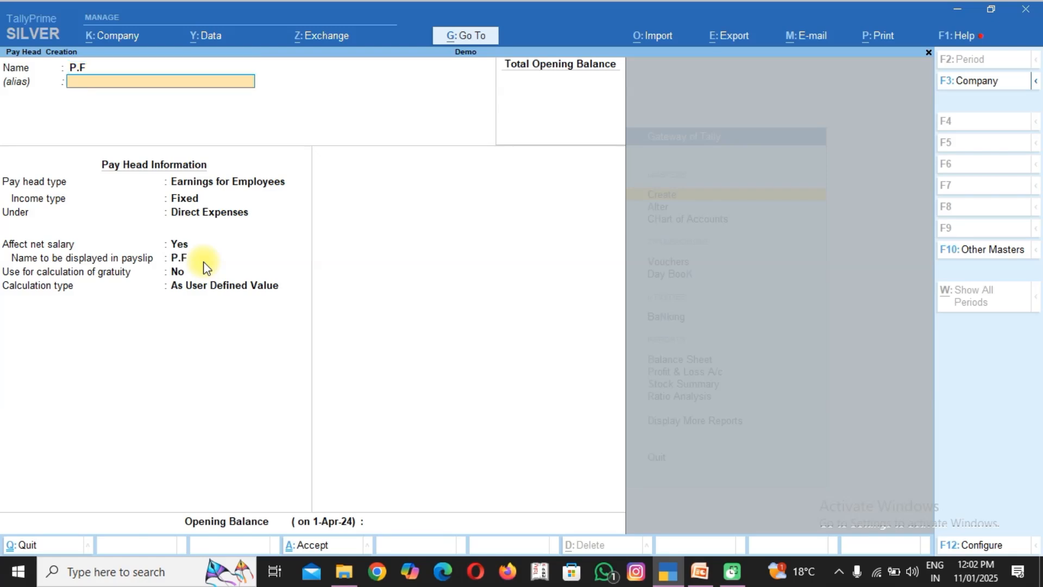
{"action": "key", "text": "Return"}
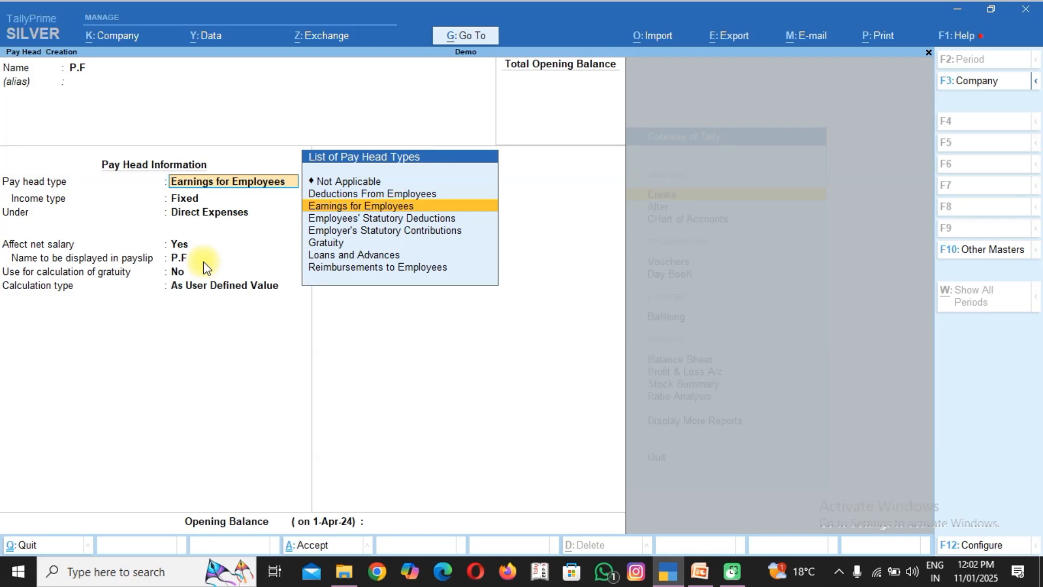
{"action": "type", "text": "DE"}
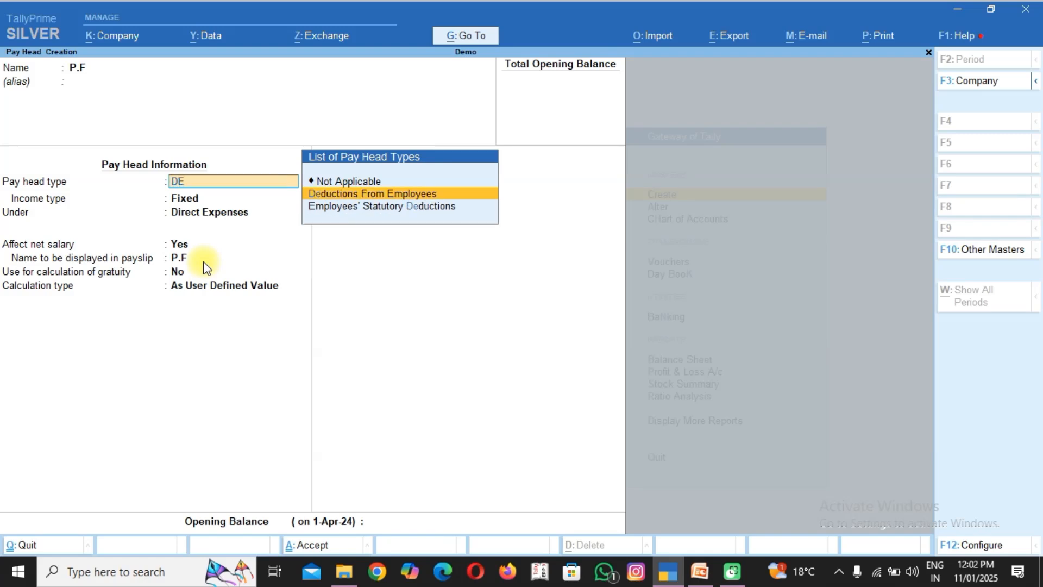
{"action": "key", "text": "Return"}
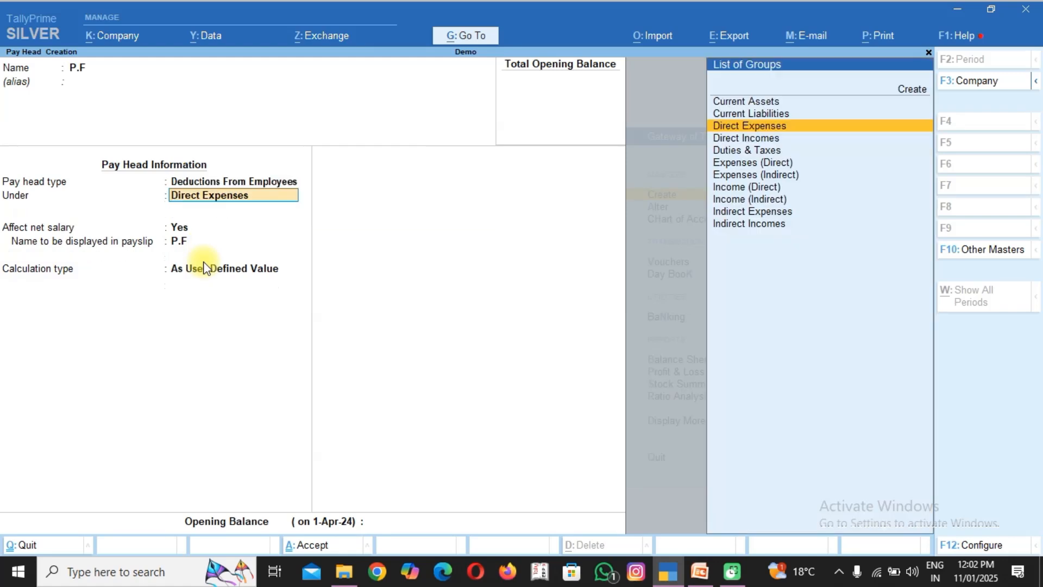
Place the P.F pay head under Current Liabilities and let it affect net salary, keeping P.F as its payslip name.
{"action": "type", "text": "CU"}
{"action": "key", "text": "Down"}
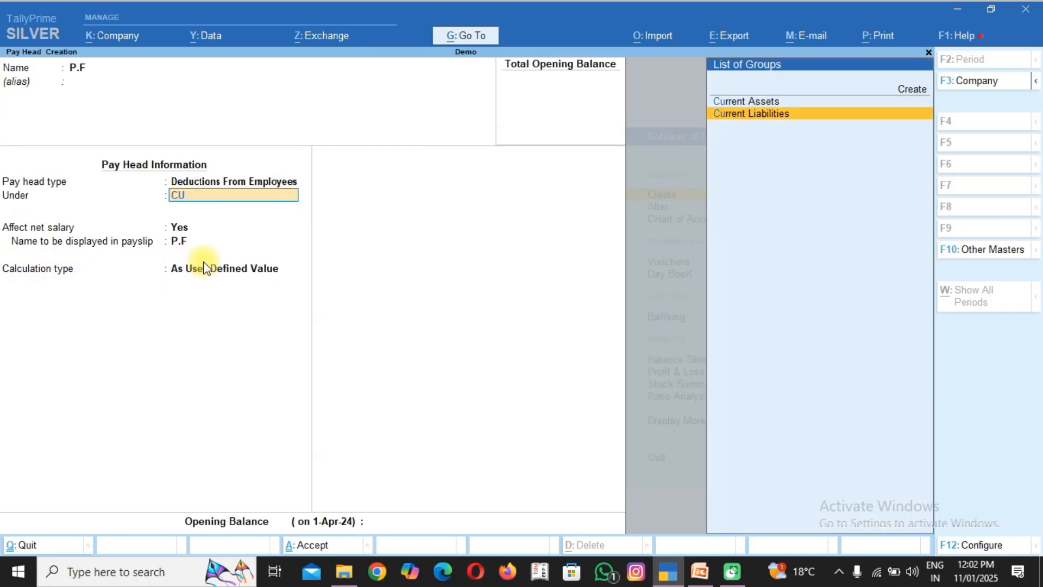
{"action": "key", "text": "Return"}
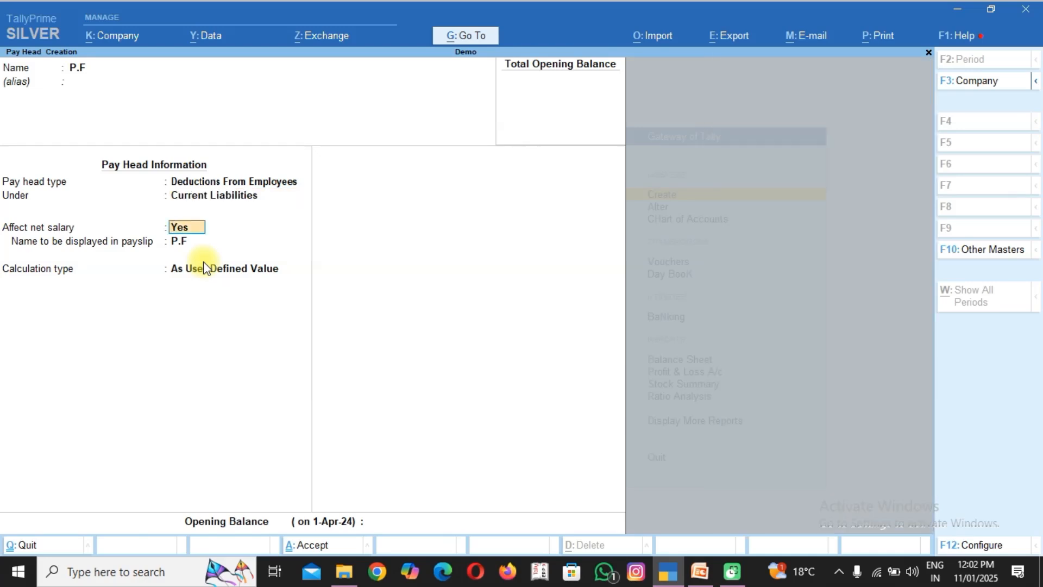
{"action": "key", "text": "Return"}
{"action": "key", "text": "Return"}
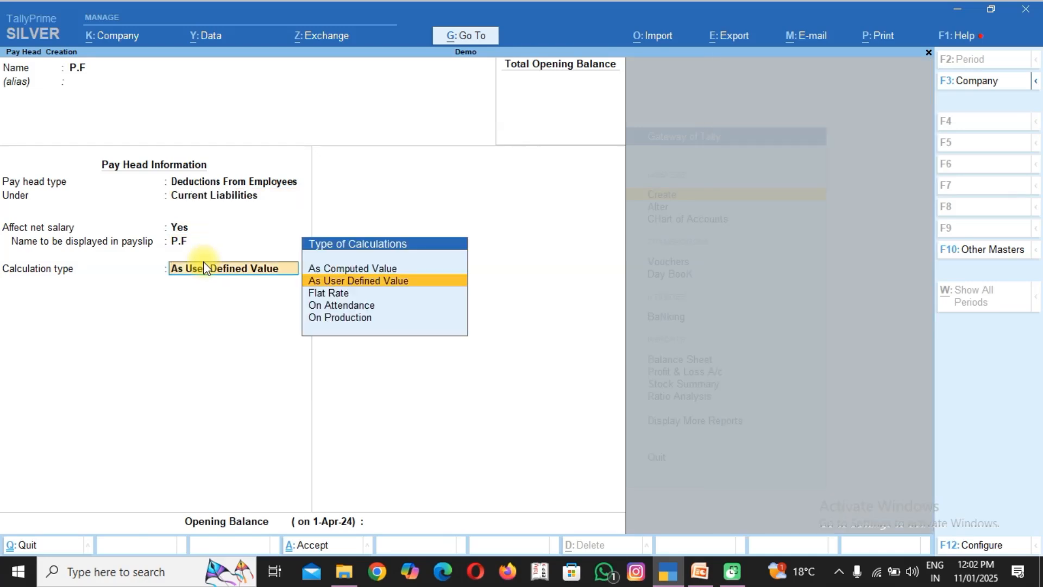
Calculate the P.F pay head As Computed Value over Months, using Normal Rounding.
{"action": "key", "text": "Up"}
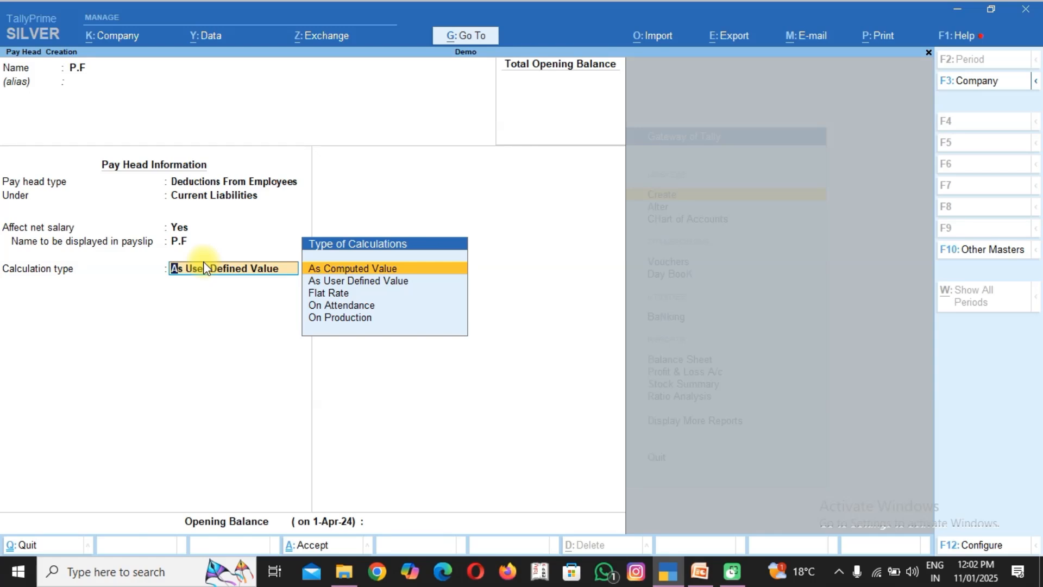
{"action": "key", "text": "Return"}
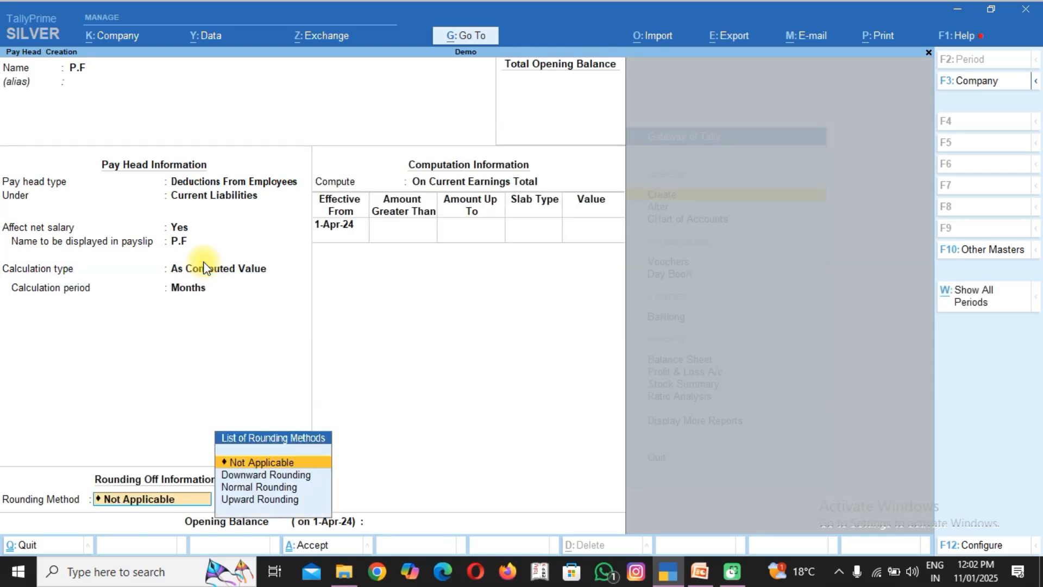
{"action": "key", "text": "Down"}
{"action": "key", "text": "Down"}
{"action": "key", "text": "Return"}
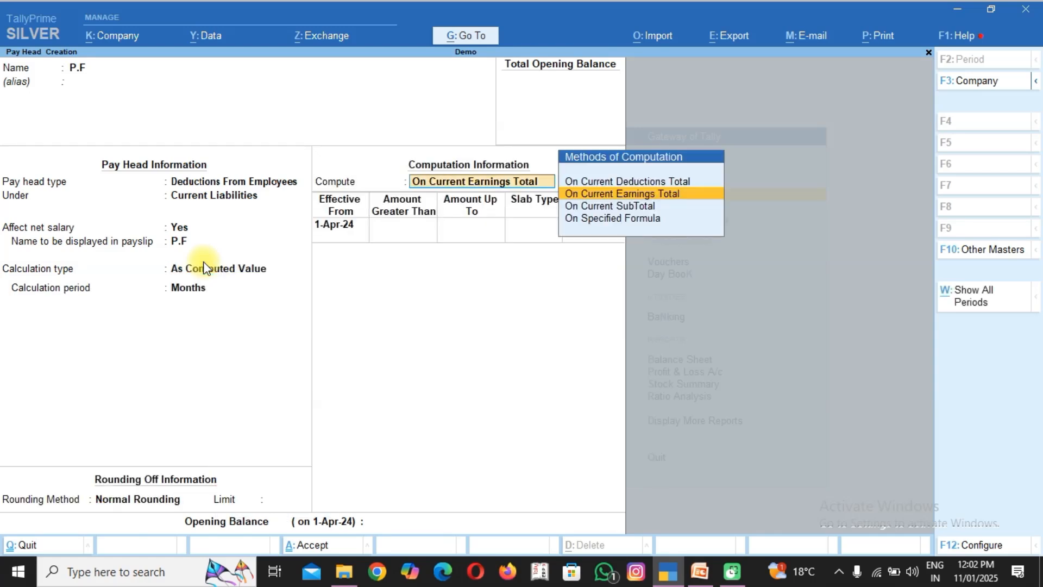
Compute P.F on a specified formula that adds only the BASIC SALERY pay head.
{"action": "key", "text": "Down"}
{"action": "key", "text": "Down"}
{"action": "key", "text": "Return"}
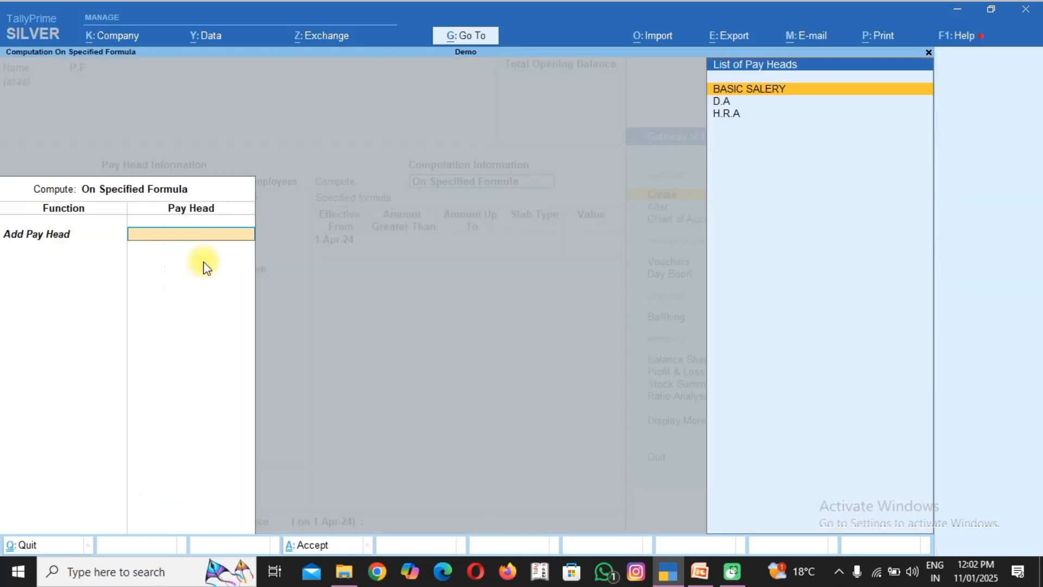
{"action": "key", "text": "Return"}
Add a P.F percentage slab effective from 1-Apr-24 for amounts up to 15,000 at 5%.
{"action": "key", "text": "Return"}
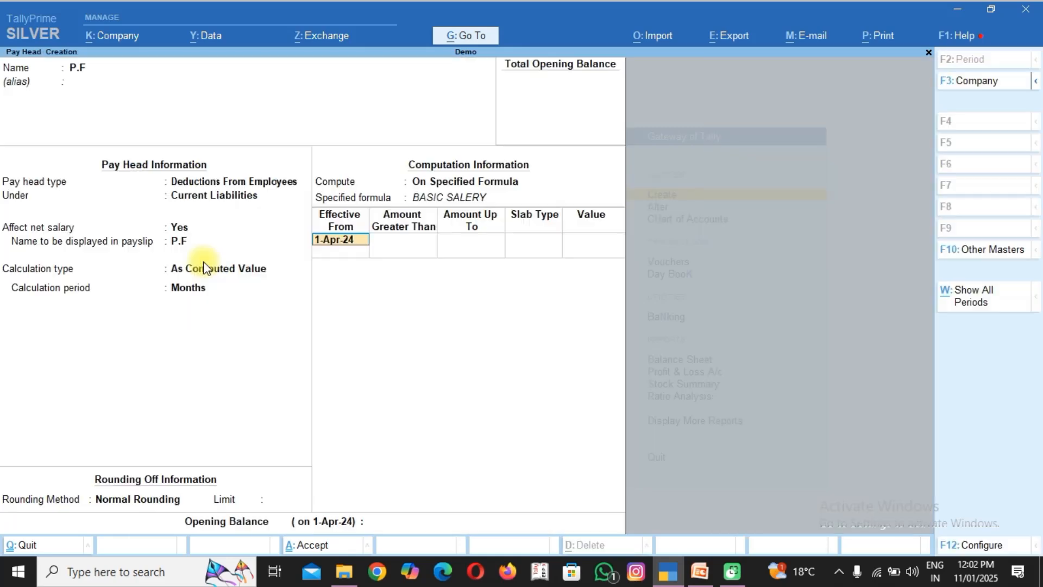
{"action": "key", "text": "Return"}
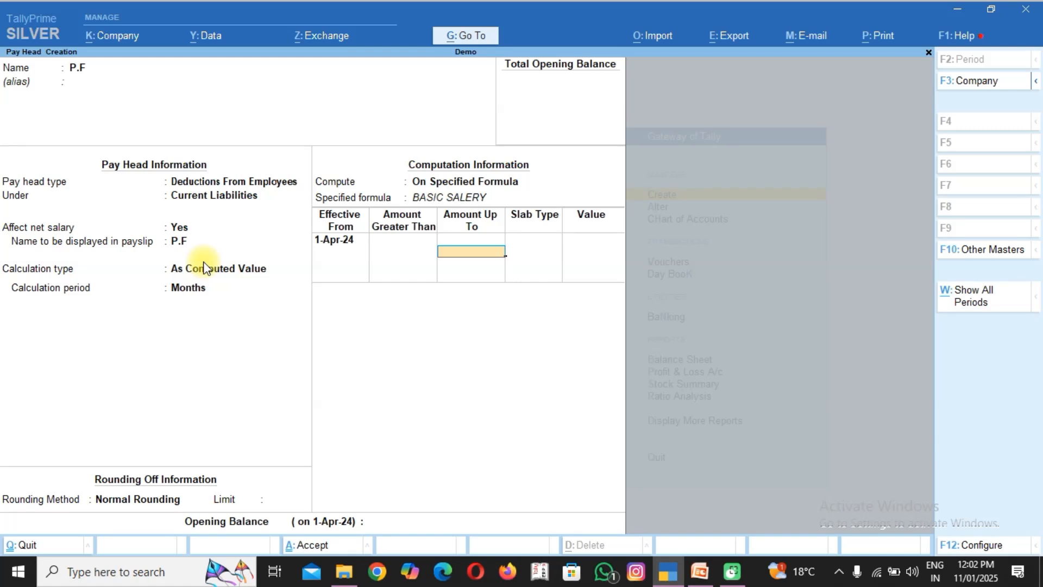
{"action": "type", "text": "15000"}
{"action": "key", "text": "Return"}
{"action": "key", "text": "Return"}
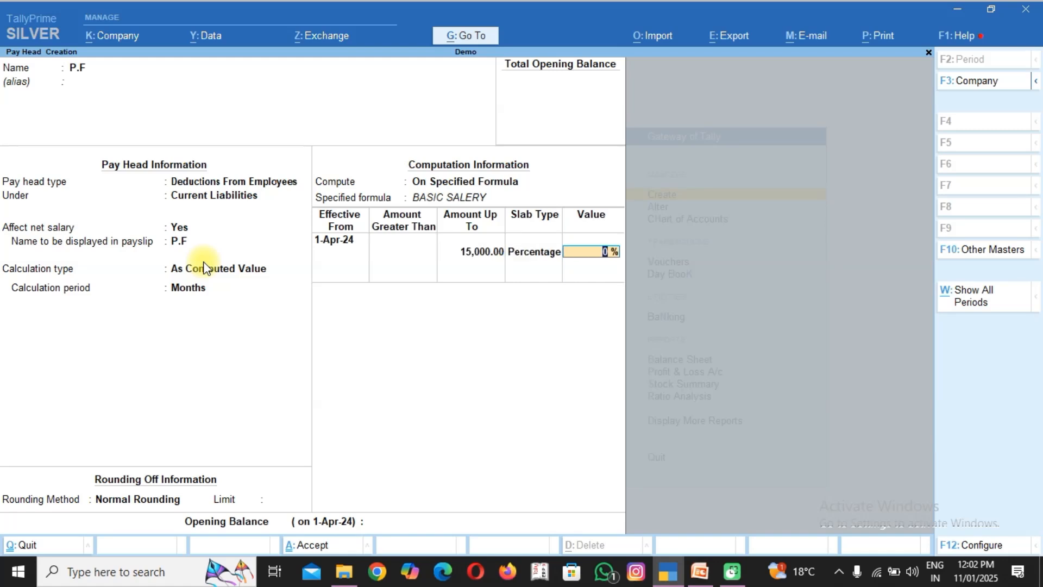
{"action": "type", "text": "5"}
{"action": "key", "text": "Return"}
Add a P.F percentage slab of 10% for amounts greater than 15,000 and save the pay head.
{"action": "key", "text": "Return"}
{"action": "key", "text": "Return"}
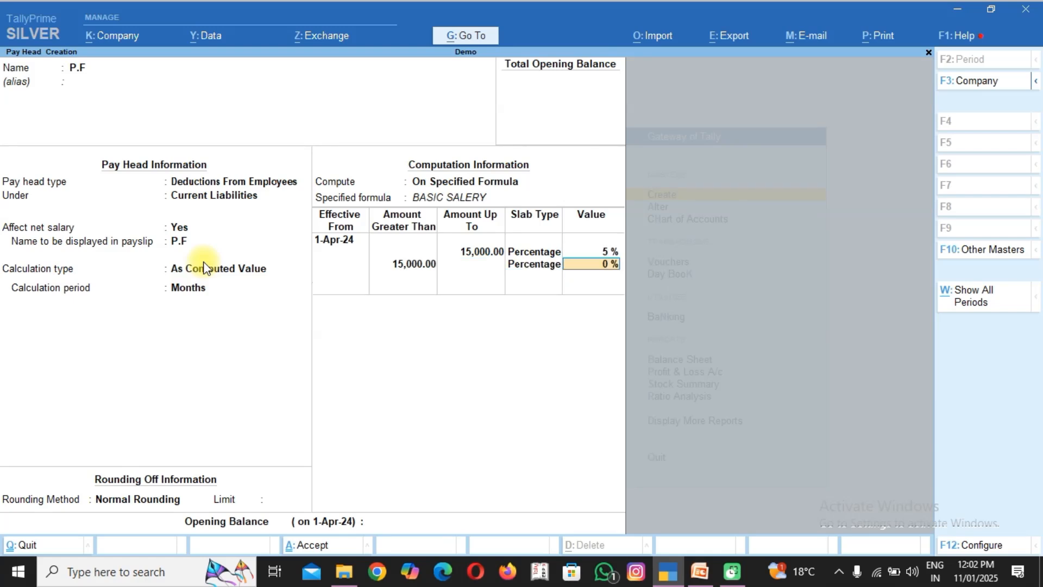
{"action": "type", "text": "10"}
{"action": "key", "text": "Return"}
{"action": "key", "text": "Return"}
{"action": "key", "text": "Return"}
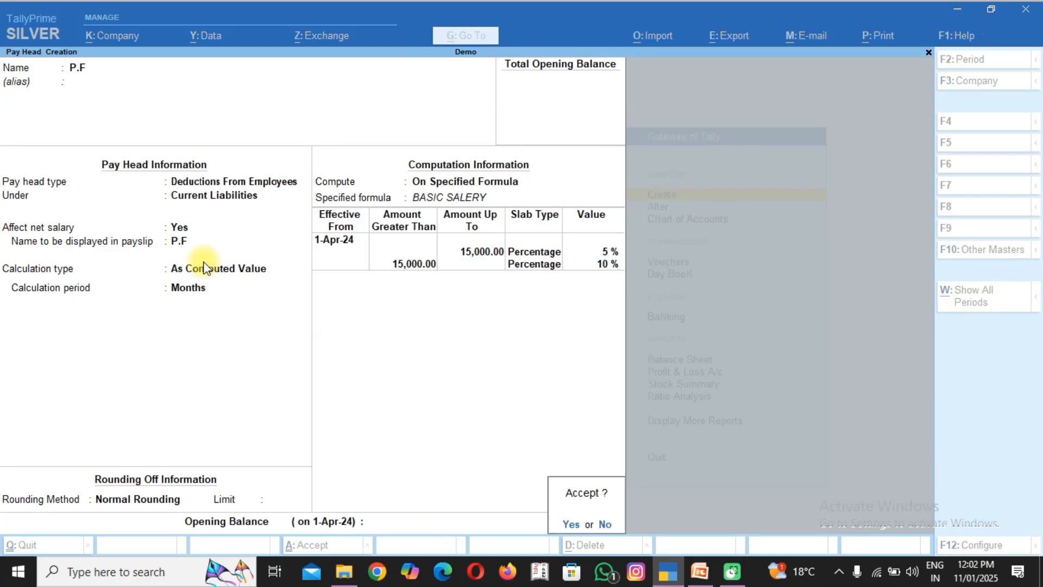
{"action": "key", "text": "Return"}
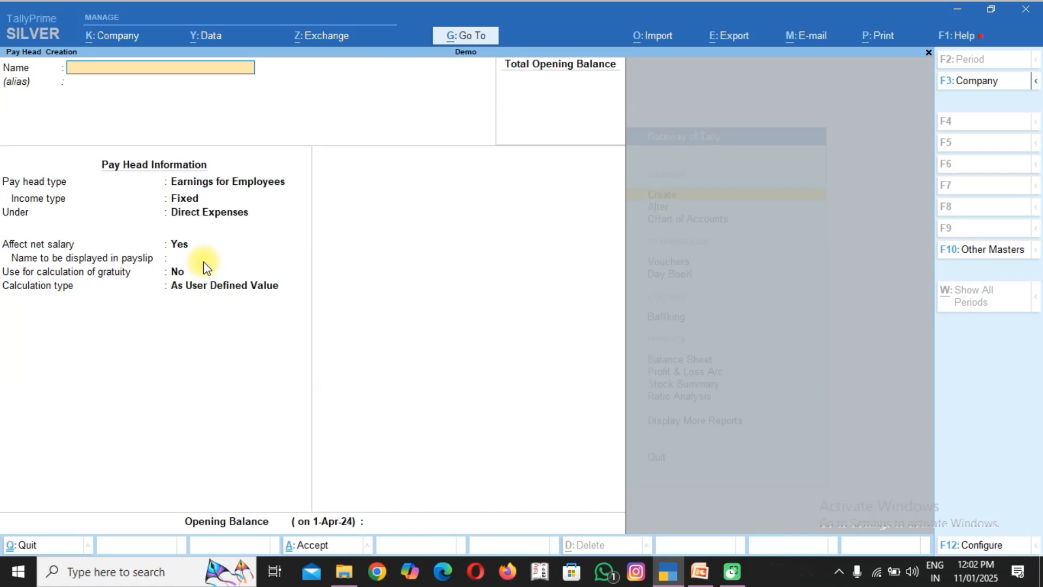
Start a pay head named "E.S.I" with the pay head type Deductions From Employees.
{"action": "type", "text": "E.S.I"}
{"action": "key", "text": "Return"}
{"action": "key", "text": "Return"}
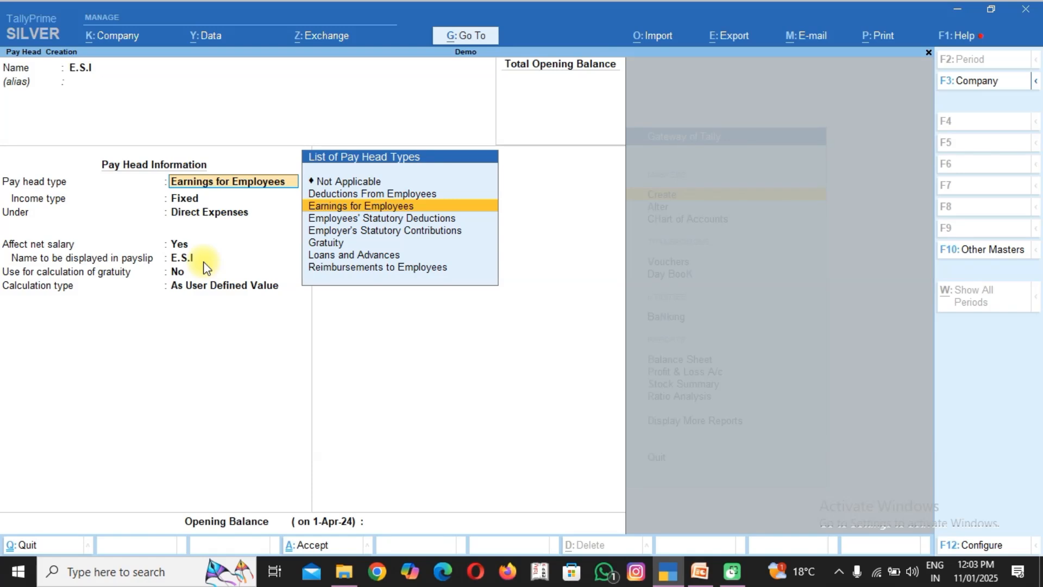
{"action": "type", "text": "DE"}
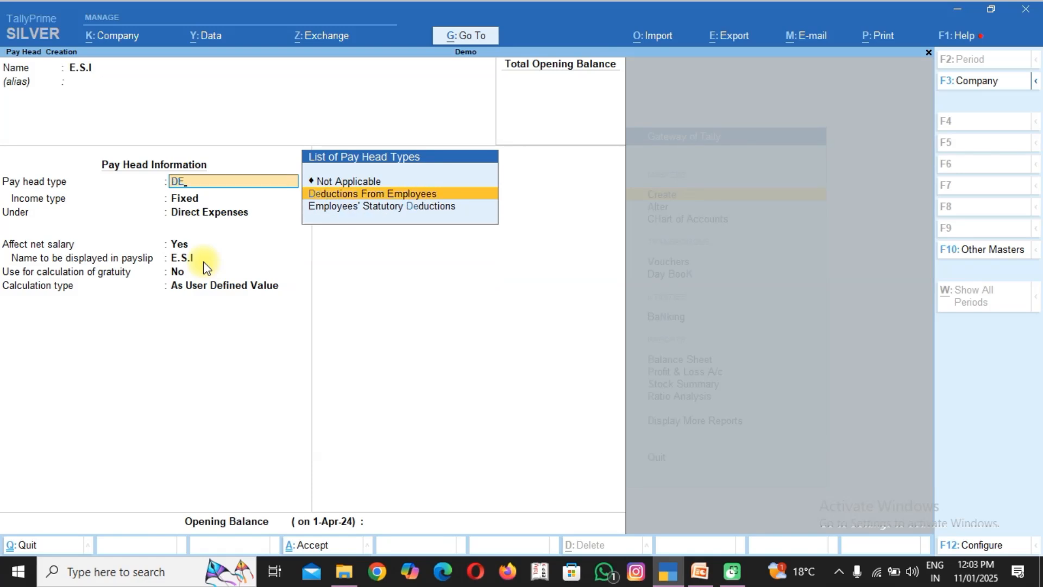
{"action": "key", "text": "Return"}
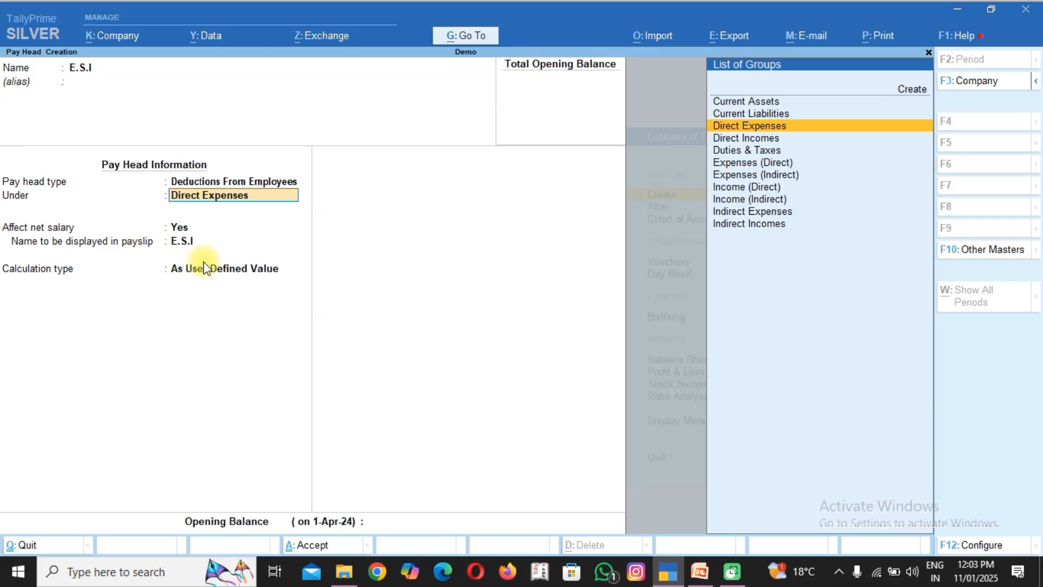
Place the E.S.I pay head under Current Liabilities and let it affect net salary, keeping E.S.I as its payslip name.
{"action": "type", "text": "CU"}
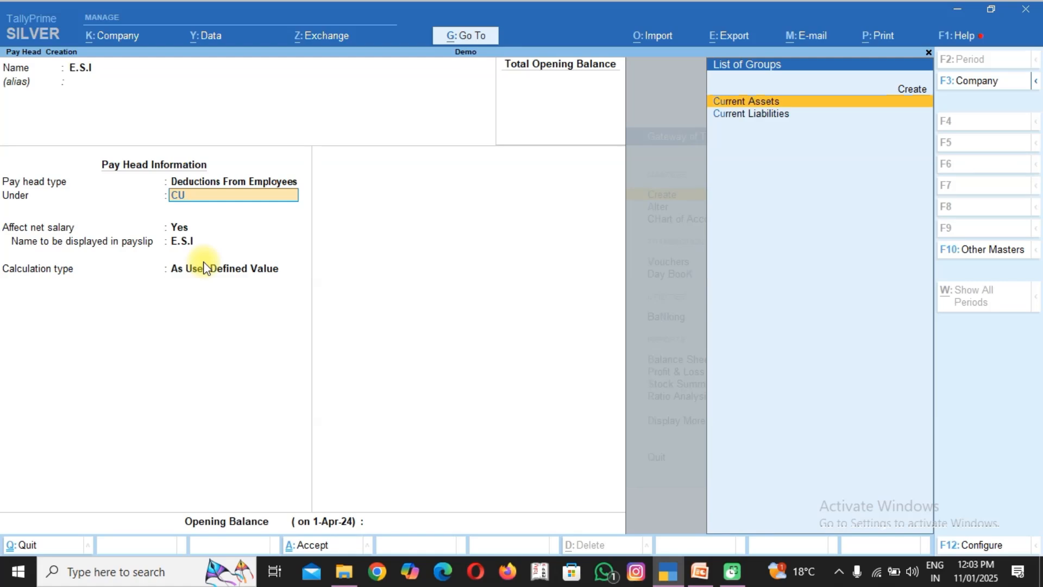
{"action": "key", "text": "Down"}
{"action": "key", "text": "Return"}
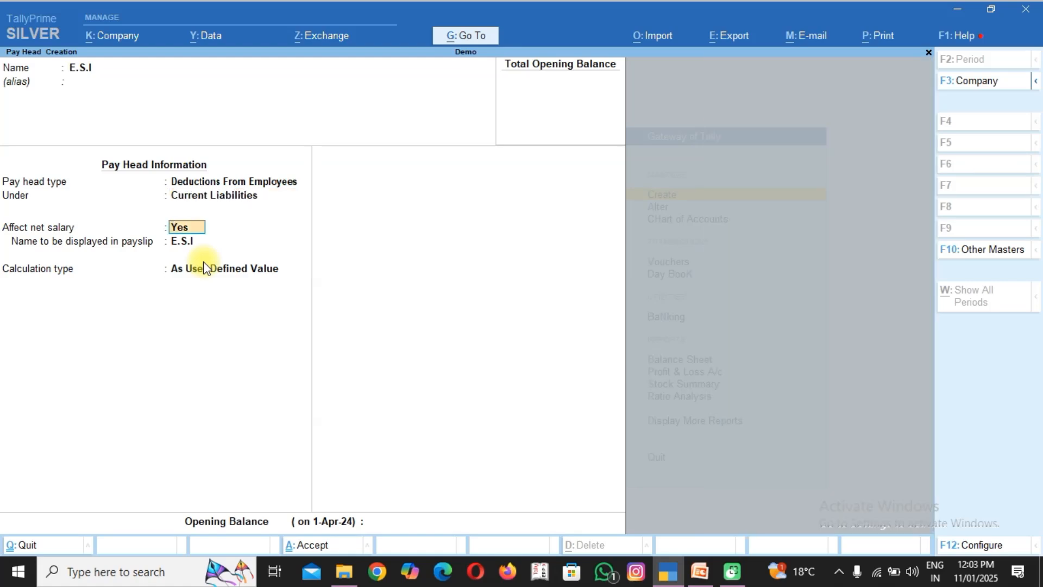
{"action": "key", "text": "Return"}
{"action": "key", "text": "Return"}
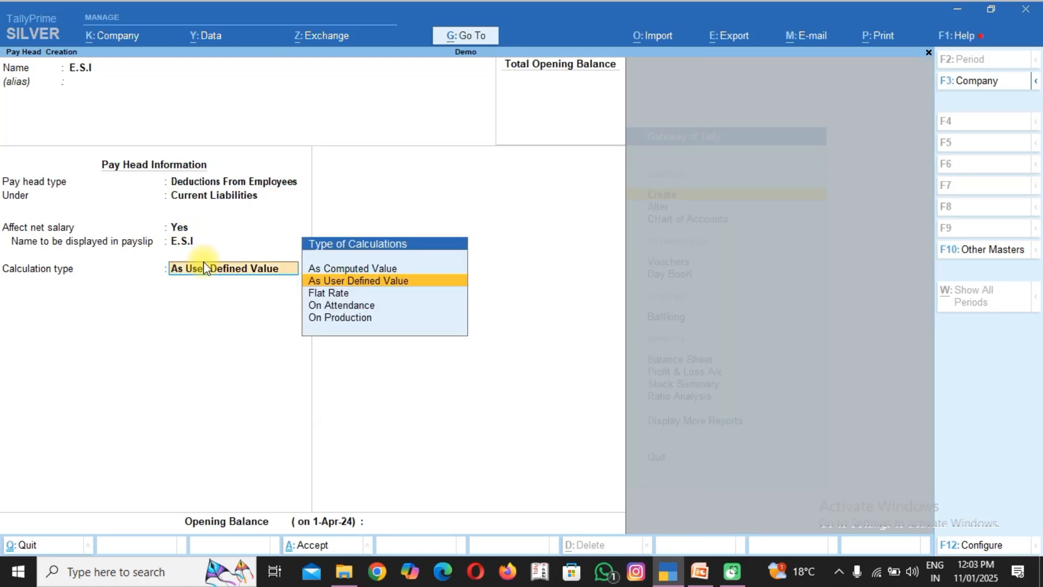
Calculate the E.S.I pay head As Computed Value over Months, using Normal Rounding without a limit.
{"action": "key", "text": "Up"}
{"action": "key", "text": "Return"}
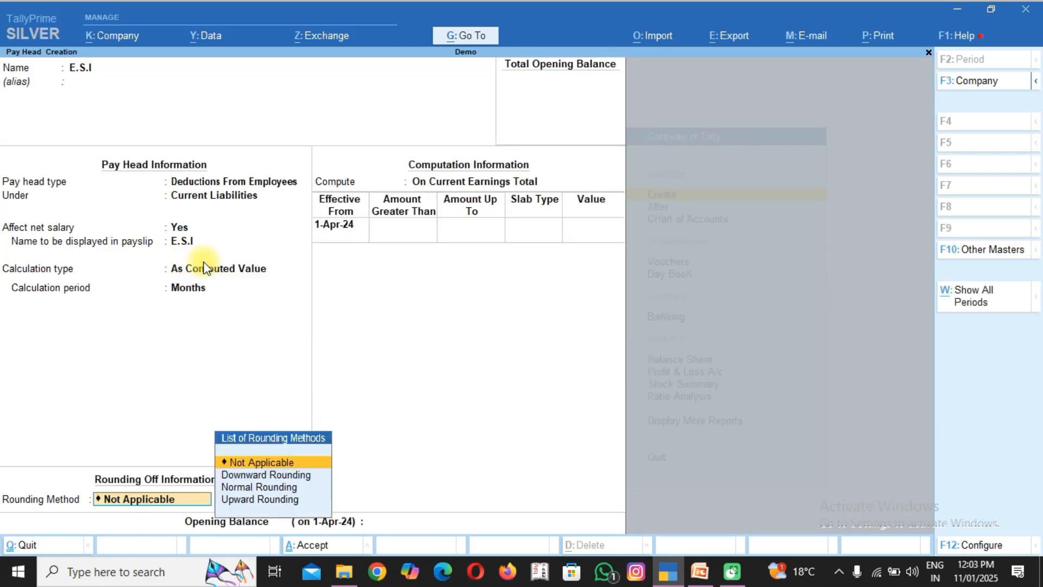
{"action": "key", "text": "Down"}
Compute E.S.I on a specified formula that adds only the BASIC SALERY pay head.
{"action": "key", "text": "Down"}
{"action": "key", "text": "Return"}
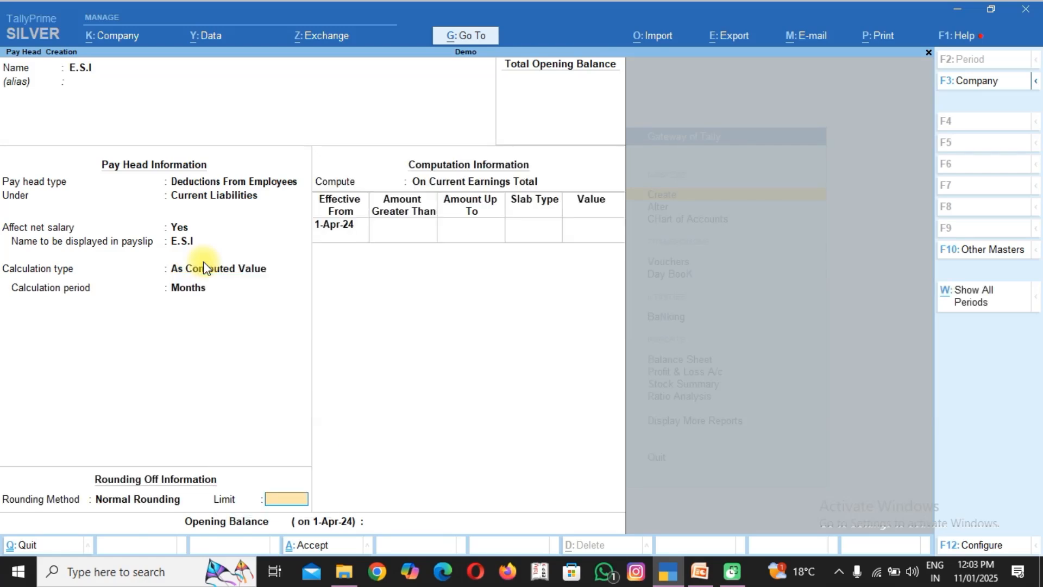
{"action": "key", "text": "Return"}
{"action": "key", "text": "Down"}
{"action": "key", "text": "Down"}
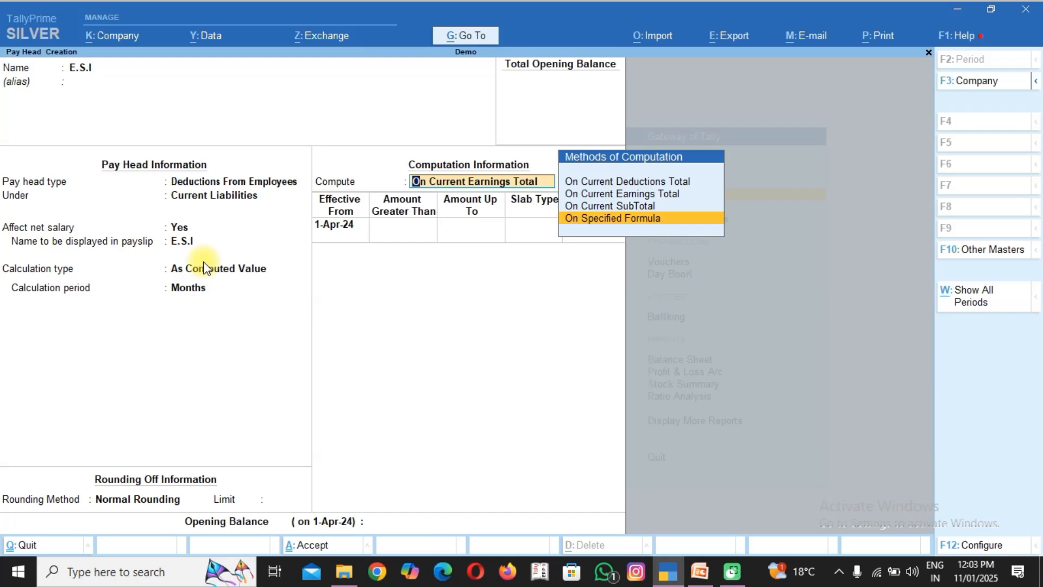
{"action": "key", "text": "Return"}
{"action": "key", "text": "Return"}
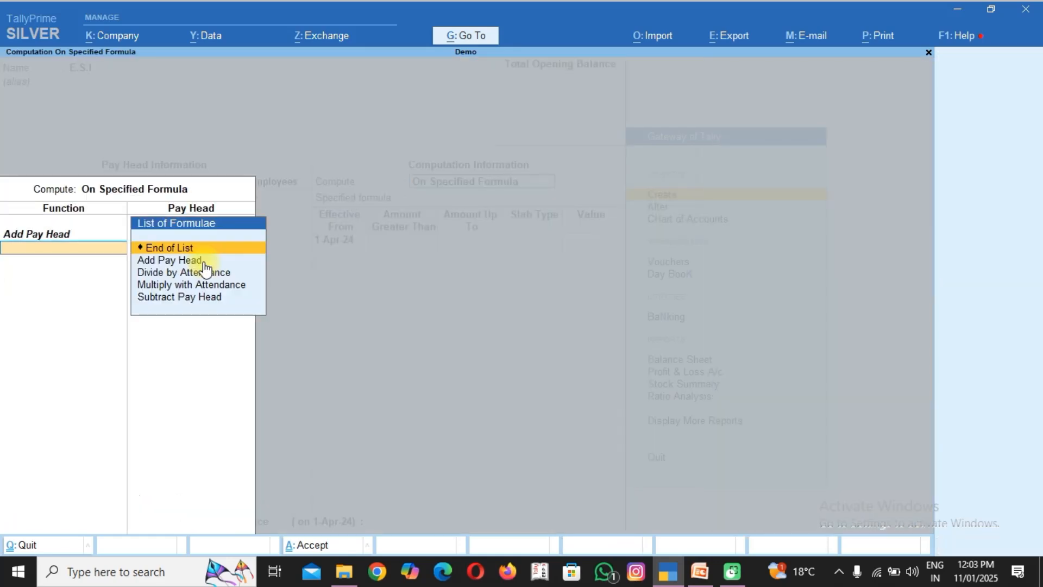
{"action": "key", "text": "Return"}
Add an E.S.I percentage slab effective from 1-Apr-24 for amounts up to 15,000 at 2%.
{"action": "key", "text": "Return"}
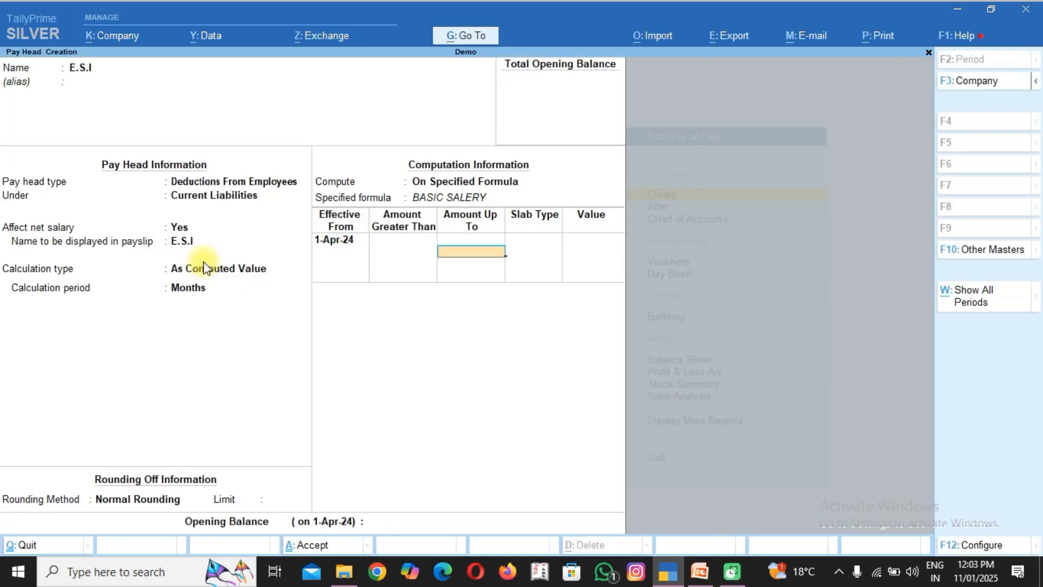
{"action": "type", "text": "15,000"}
{"action": "key", "text": "Return"}
{"action": "key", "text": "Return"}
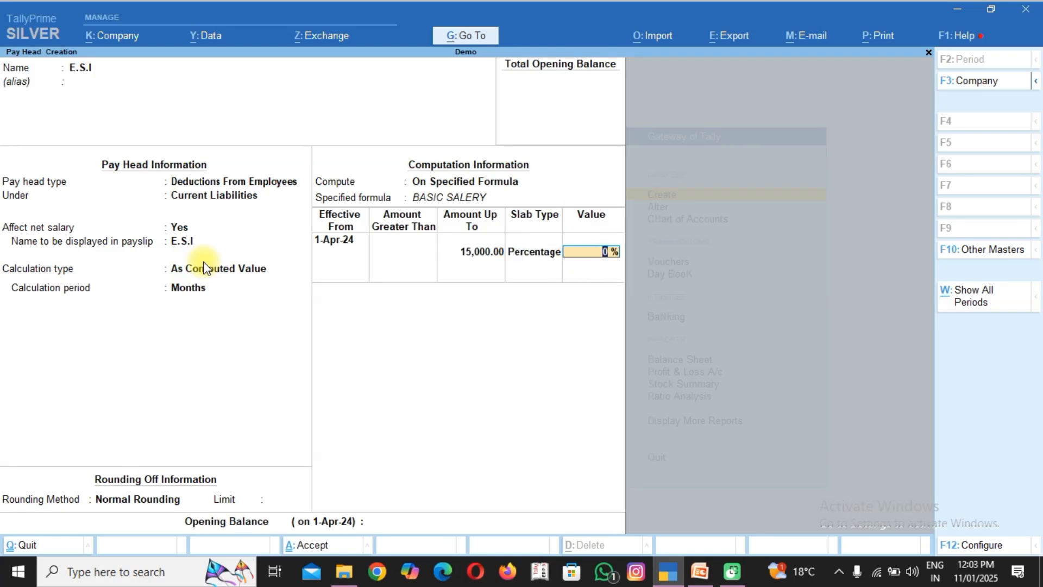
{"action": "type", "text": "2"}
Add an E.S.I percentage slab of 4% for amounts greater than 15,000 and save the pay head.
{"action": "key", "text": "Return"}
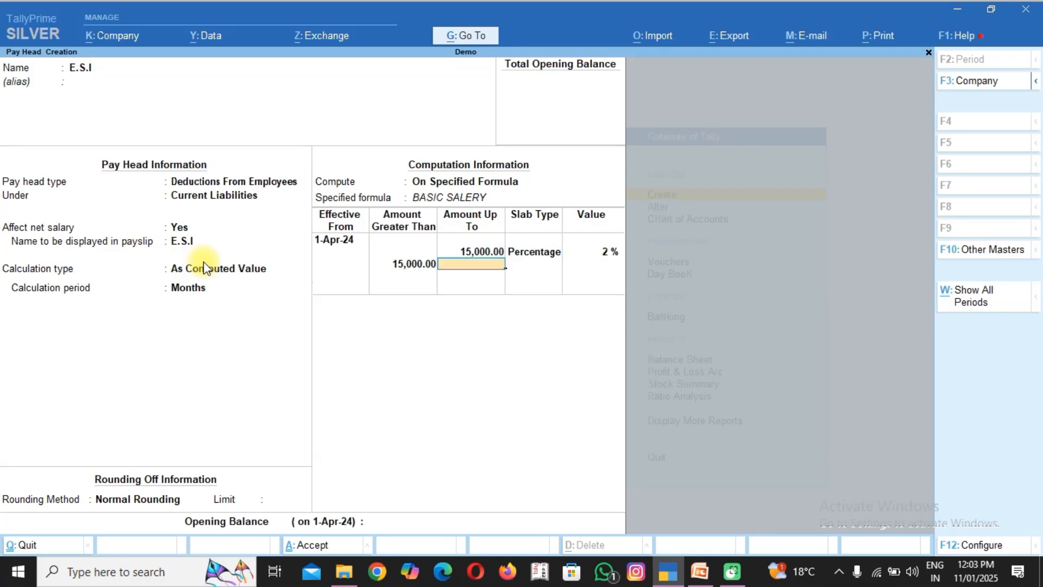
{"action": "key", "text": "Return"}
{"action": "key", "text": "Return"}
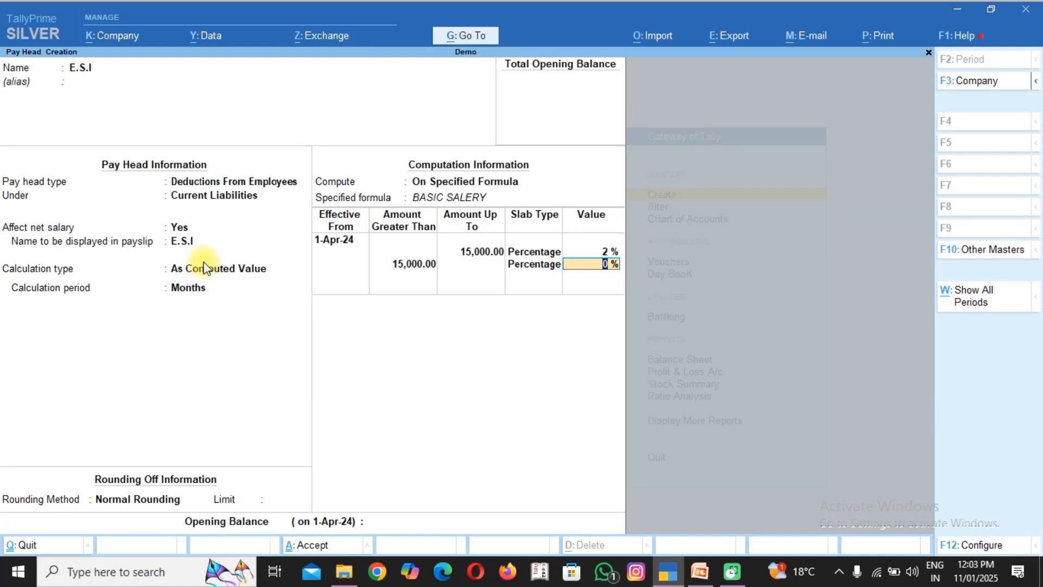
{"action": "type", "text": "4"}
{"action": "key", "text": "Return"}
{"action": "key", "text": "Return"}
{"action": "key", "text": "Return"}
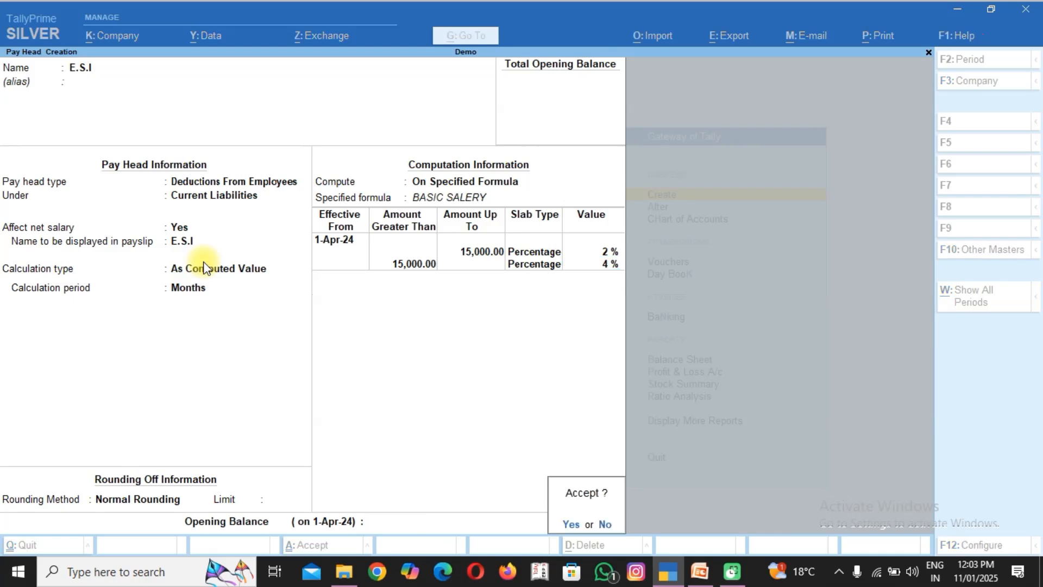
{"action": "key", "text": "Return"}
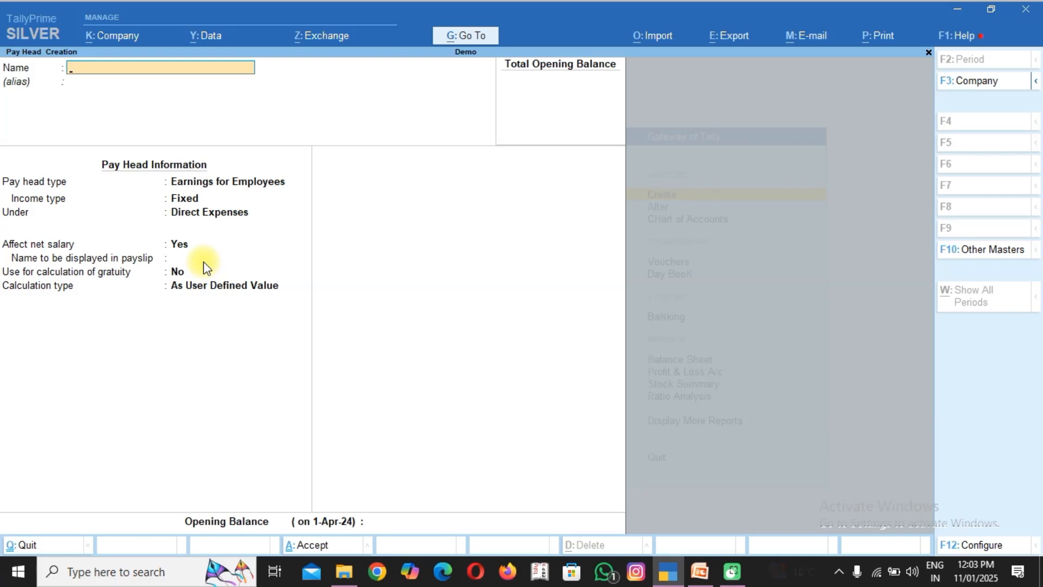
Start a pay head named "LEAVE" with the pay head type Deductions From Employees.
{"action": "type", "text": "LEAVE"}
{"action": "key", "text": "Return"}
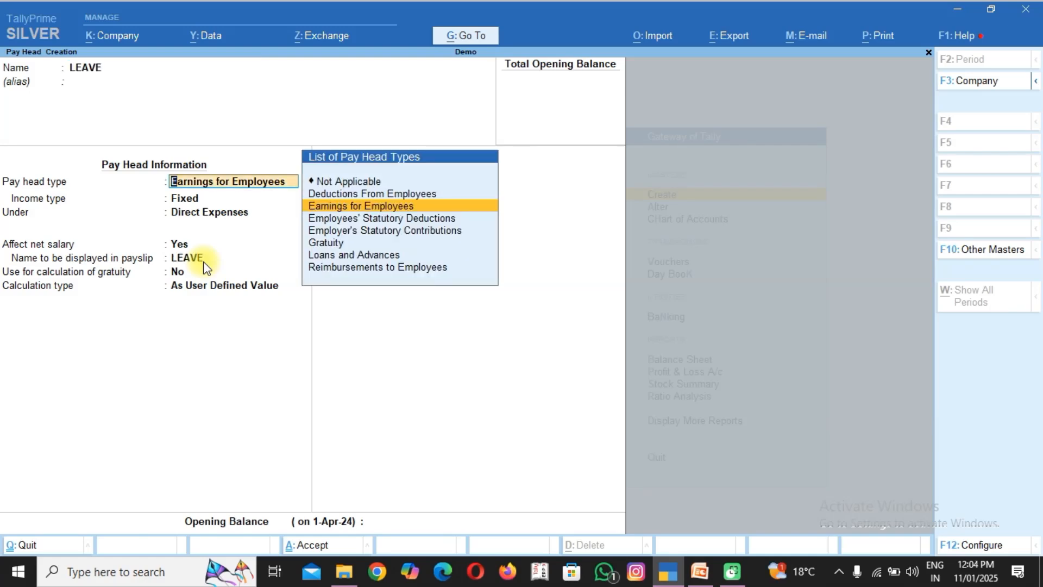
{"action": "type", "text": "DE"}
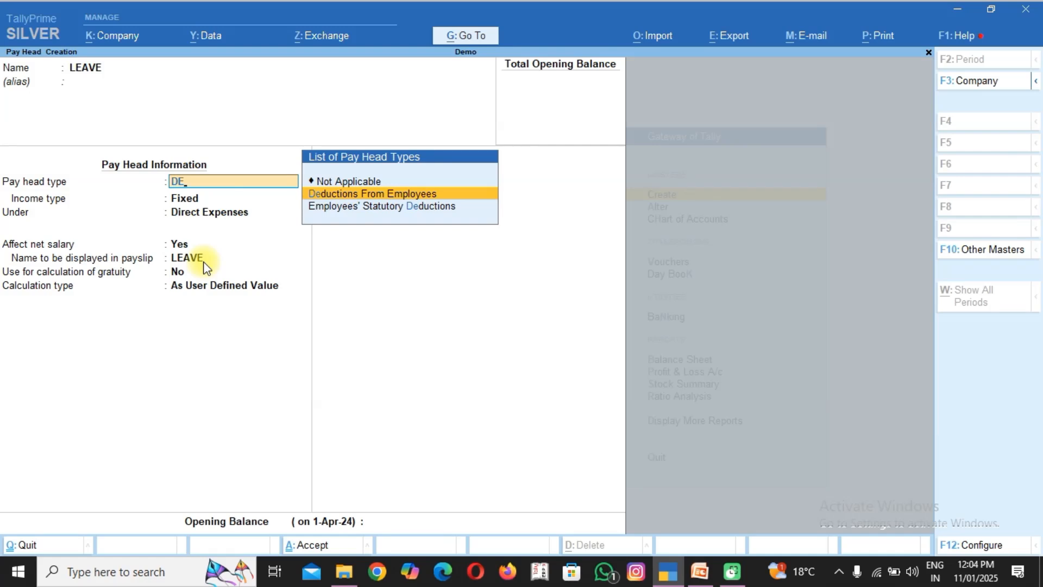
{"action": "key", "text": "Return"}
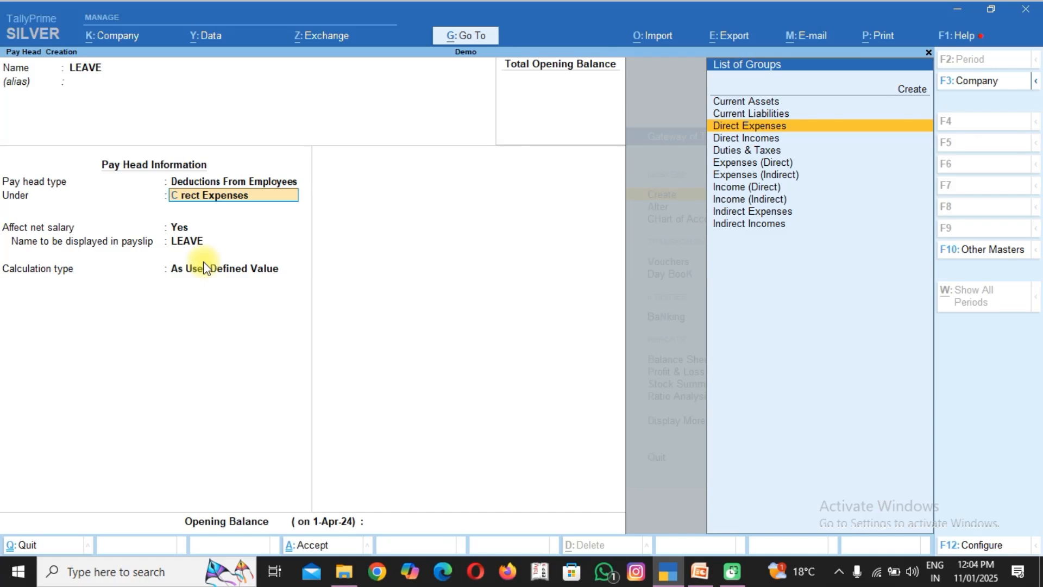
Place the LEAVE pay head under Current Assets and let it affect net salary, keeping LEAVE as its payslip name.
{"action": "type", "text": "CUR"}
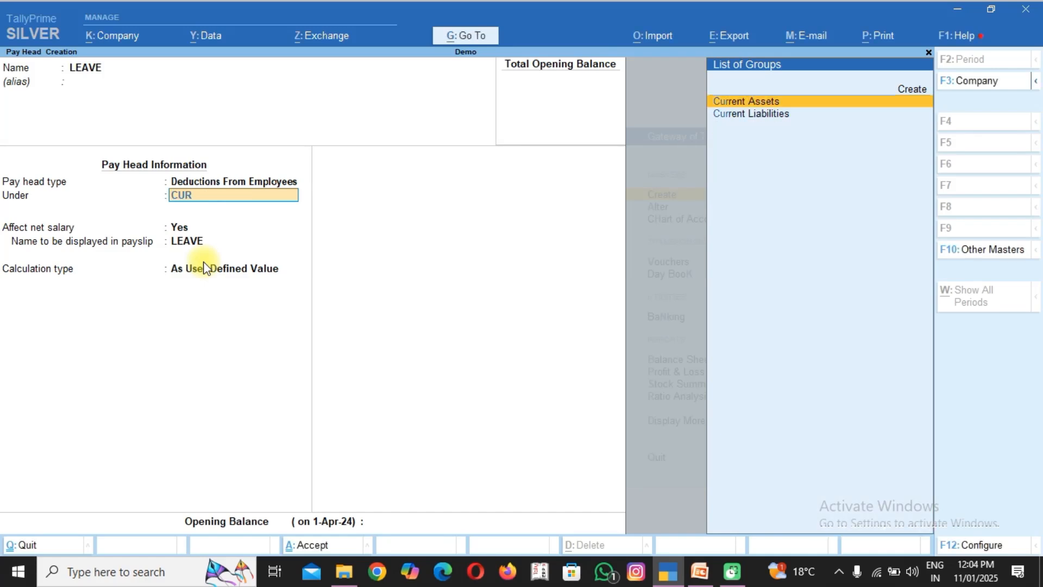
{"action": "key", "text": "Return"}
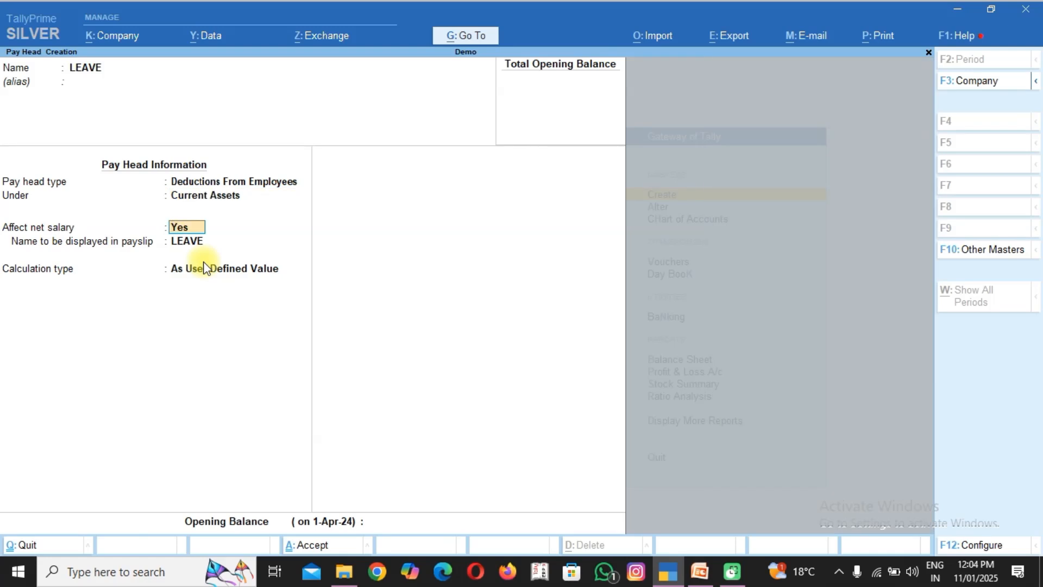
{"action": "key", "text": "Return"}
{"action": "key", "text": "Return"}
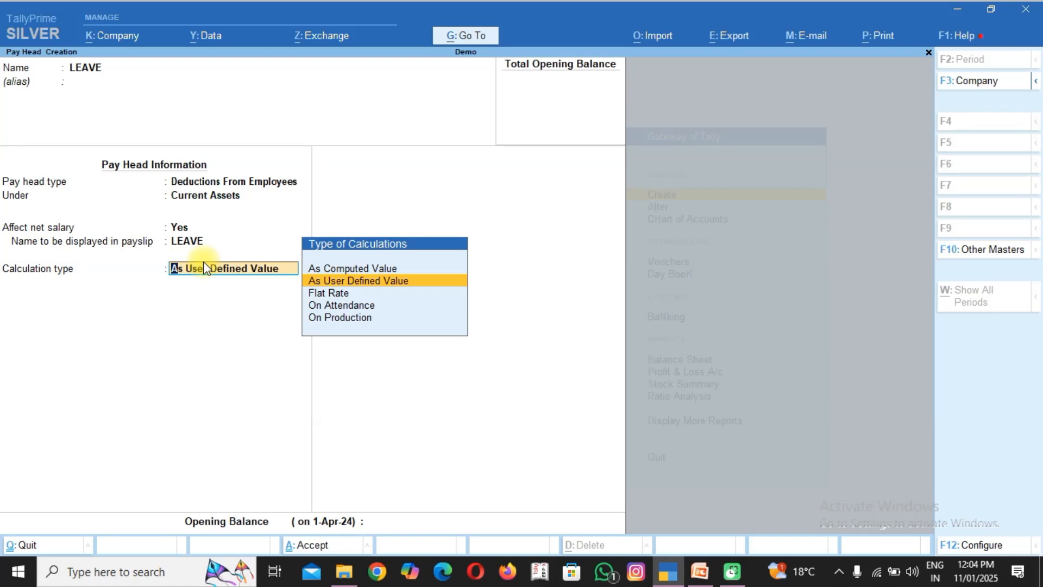
Set the LEAVE pay head's calculation type to On Attendance with LEAVE as the leave without pay type.
{"action": "key", "text": "Down"}
{"action": "key", "text": "Down"}
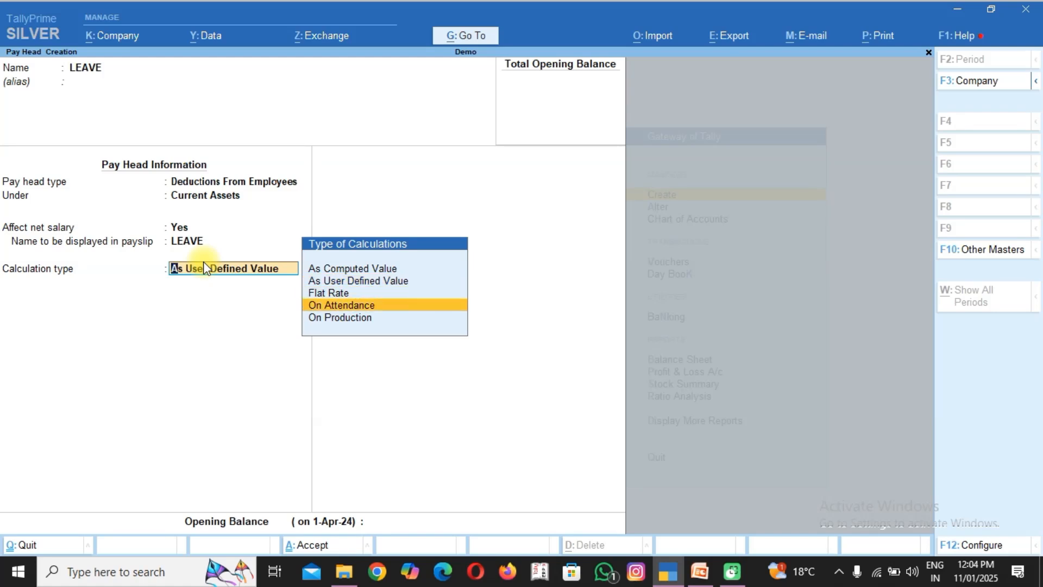
{"action": "key", "text": "Return"}
{"action": "key", "text": "Down"}
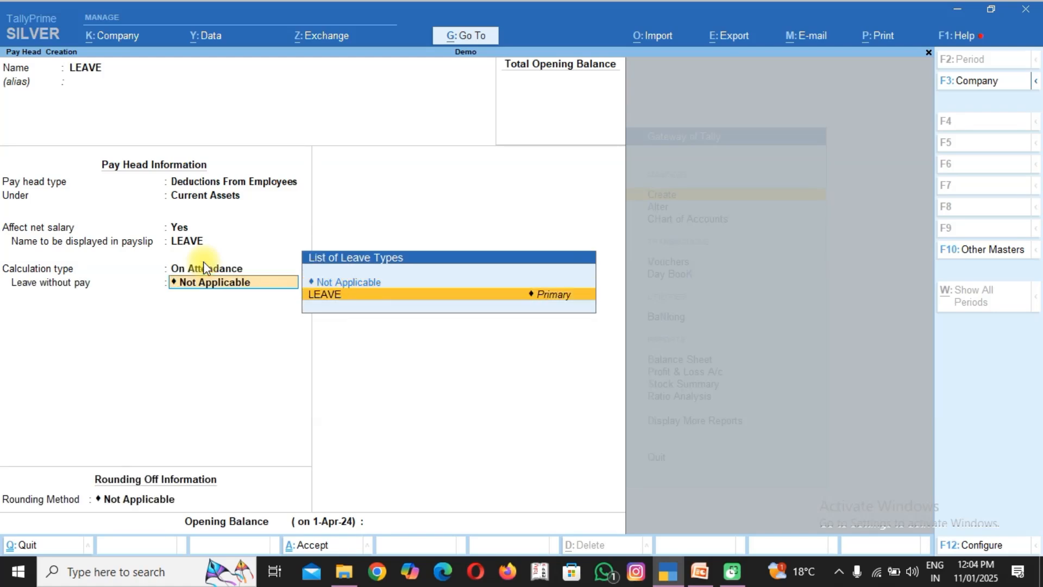
{"action": "key", "text": "Return"}
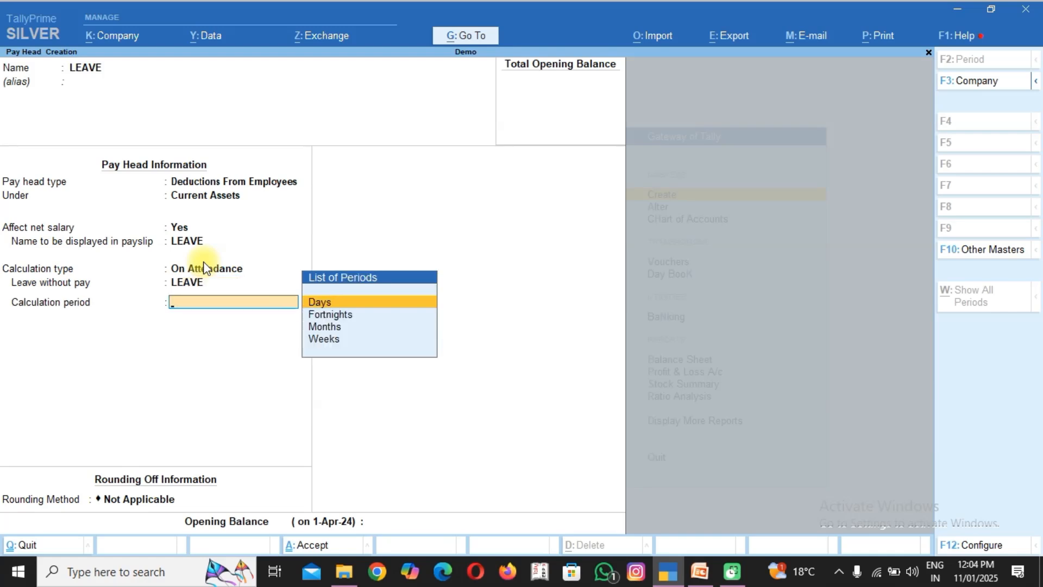
Set the LEAVE pay head's calculation period to Days and its rounding method to Normal Rounding, and save it.
{"action": "key", "text": "Return"}
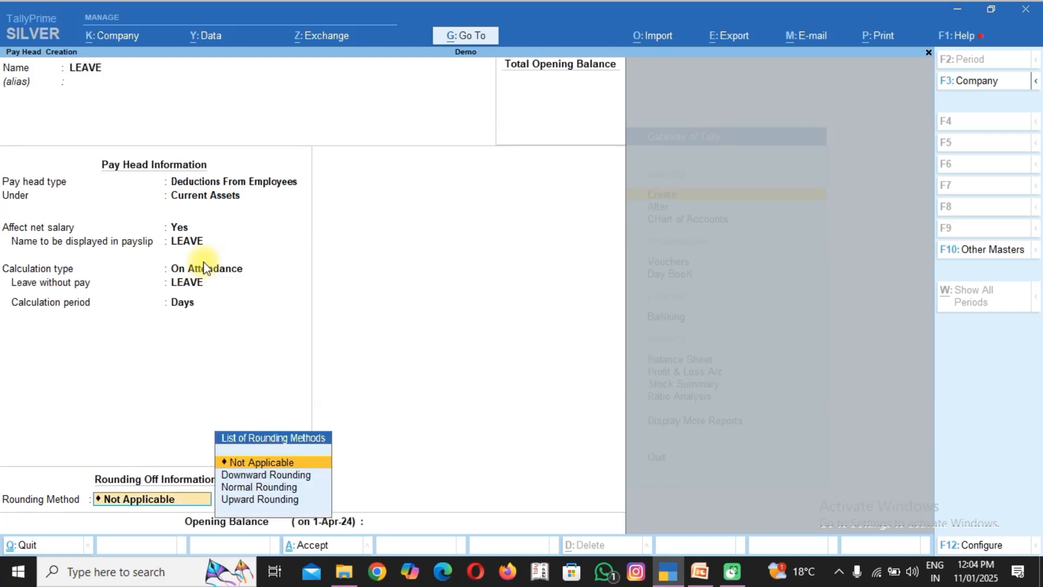
{"action": "key", "text": "Down"}
{"action": "key", "text": "Down"}
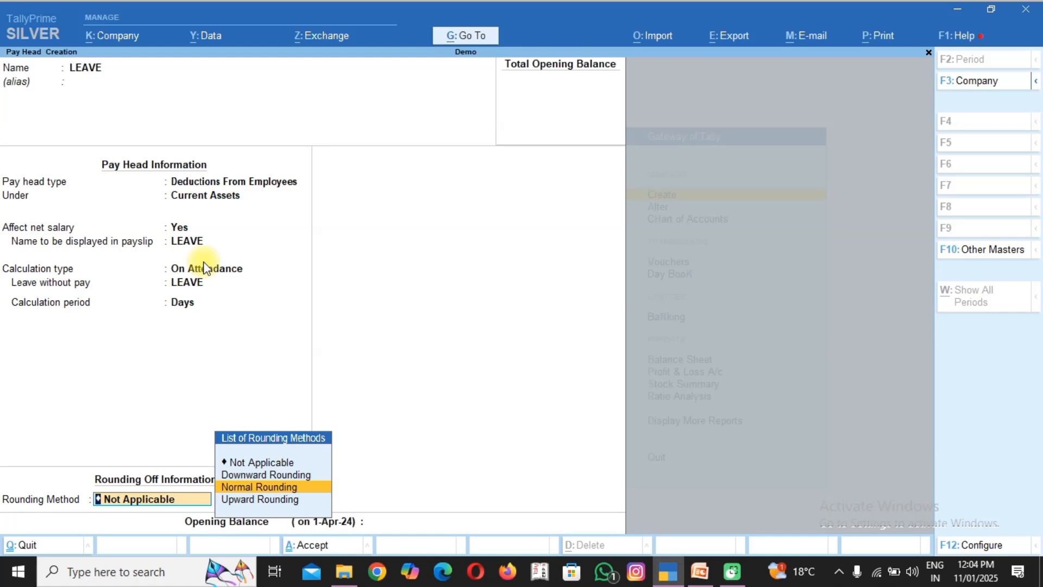
{"action": "key", "text": "Return"}
{"action": "key", "text": "Return"}
{"action": "key", "text": "Return"}
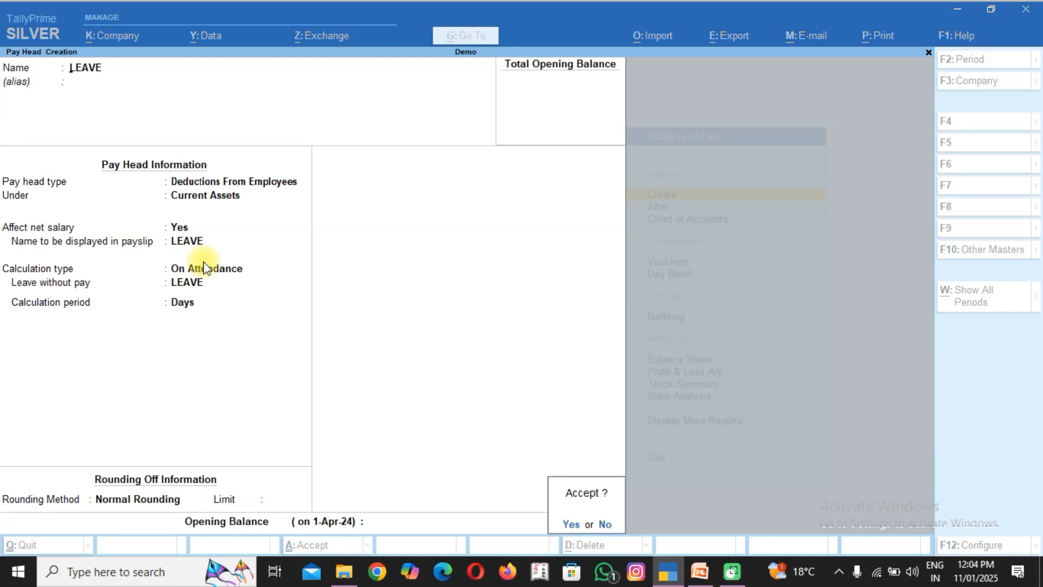
{"action": "key", "text": "Return"}
Start a pay head named "OVER TIME" of type Earnings for Employees with the Variable income type.
{"action": "type", "text": "O"}
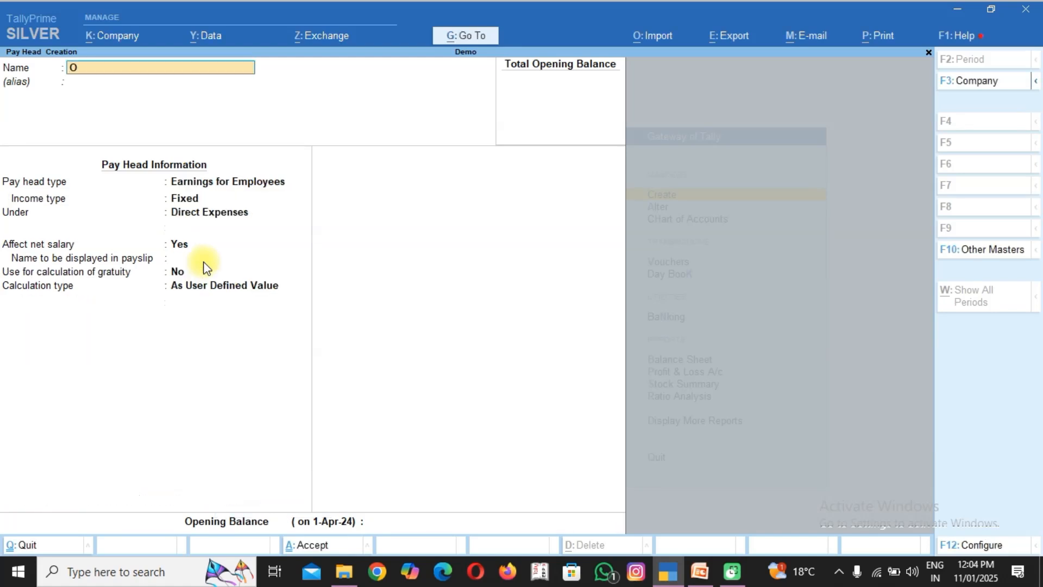
{"action": "type", "text": "VER TIME"}
{"action": "key", "text": "Return"}
{"action": "key", "text": "Return"}
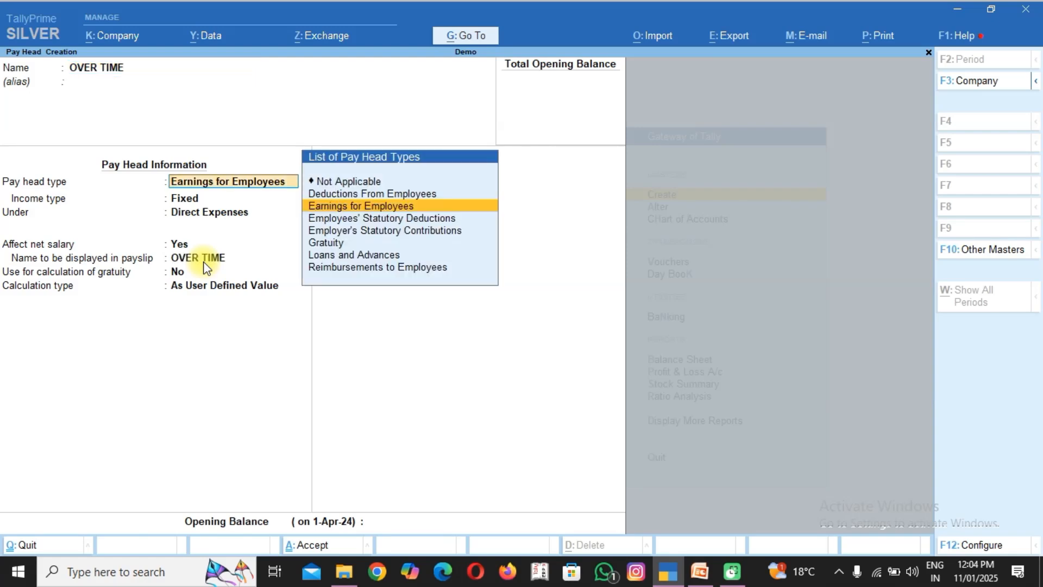
{"action": "key", "text": "Return"}
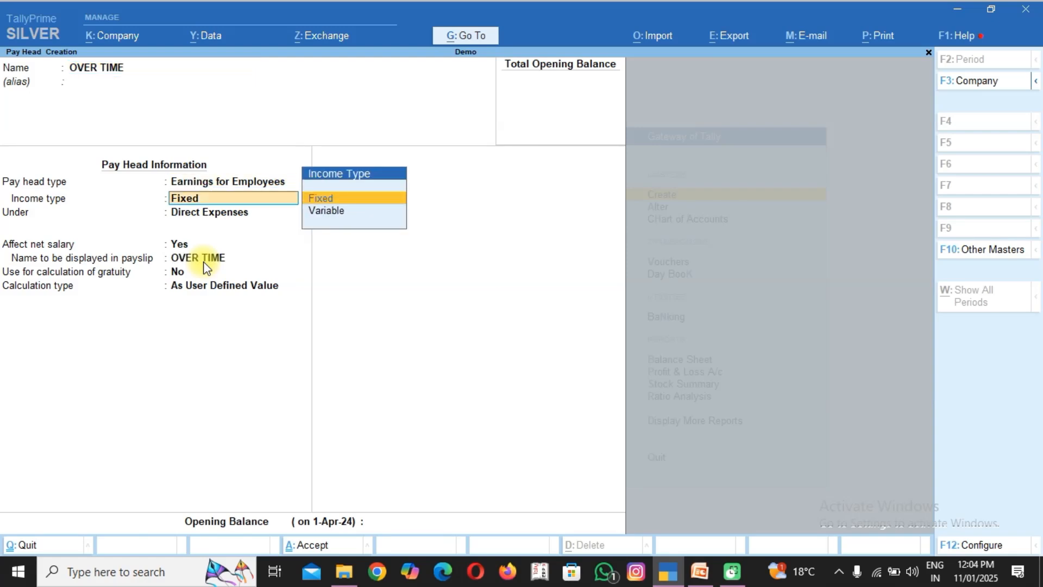
{"action": "key", "text": "Down"}
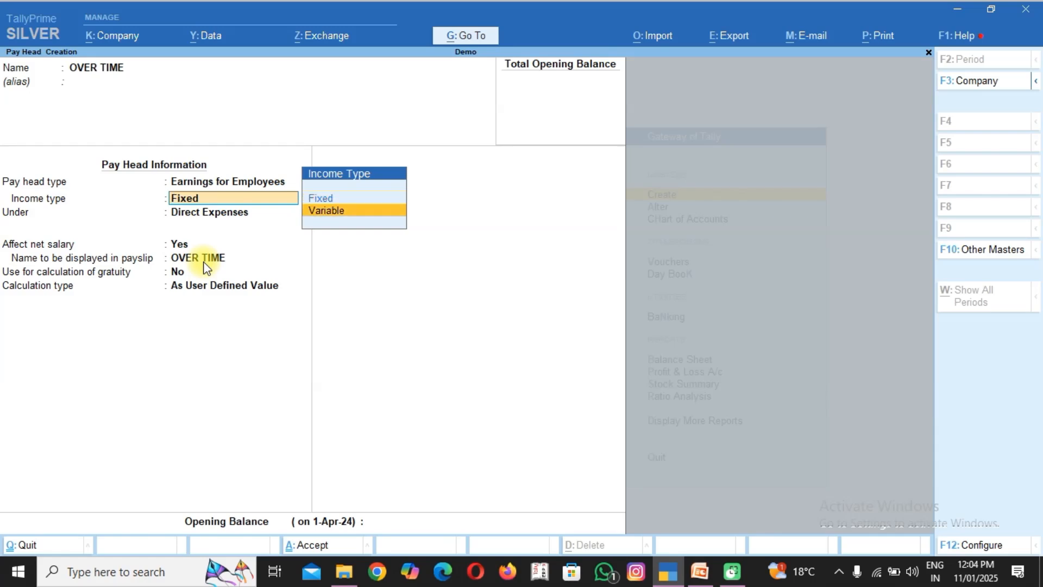
{"action": "key", "text": "Return"}
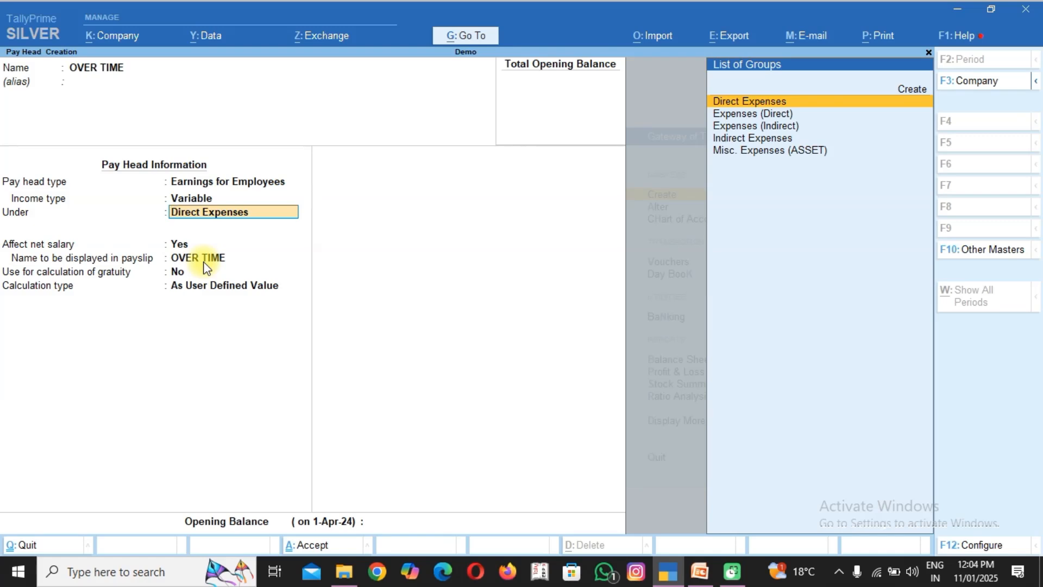
Keep OVER TIME under Direct Expenses, affecting net salary, with OVER TIME as payslip name and no use for gratuity.
{"action": "key", "text": "Return"}
{"action": "key", "text": "Return"}
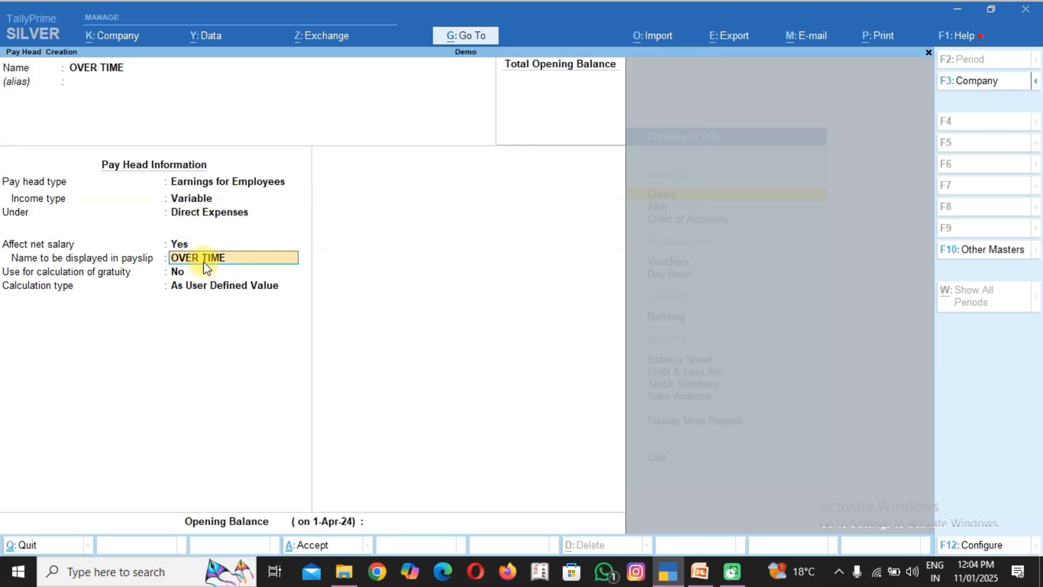
{"action": "key", "text": "Return"}
{"action": "key", "text": "Return"}
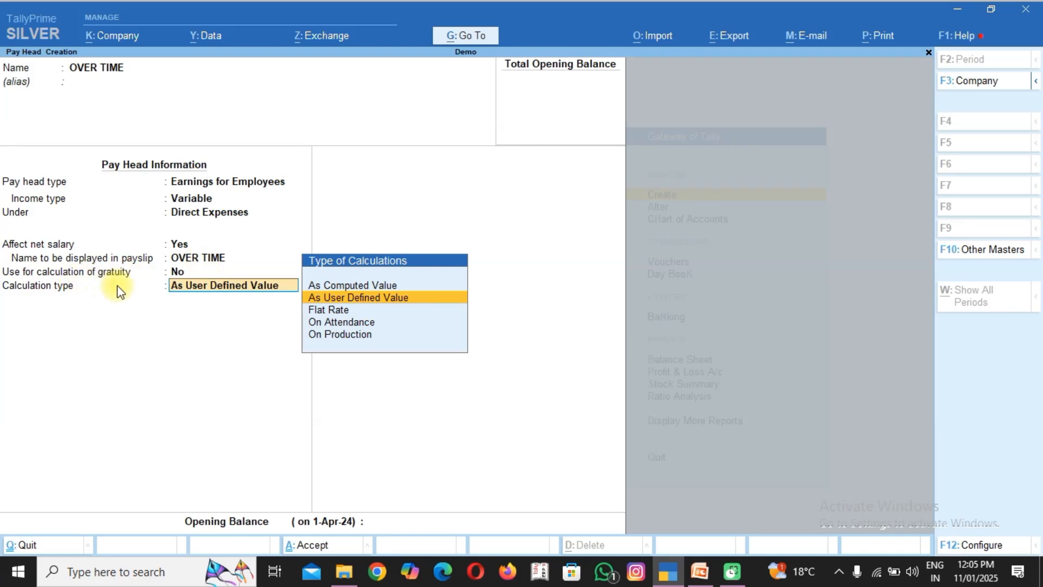
Set the OVER TIME pay head's calculation type to On Production with OVER TIME as the production type.
{"action": "key", "text": "Down"}
{"action": "key", "text": "Down"}
{"action": "key", "text": "Down"}
{"action": "key", "text": "Return"}
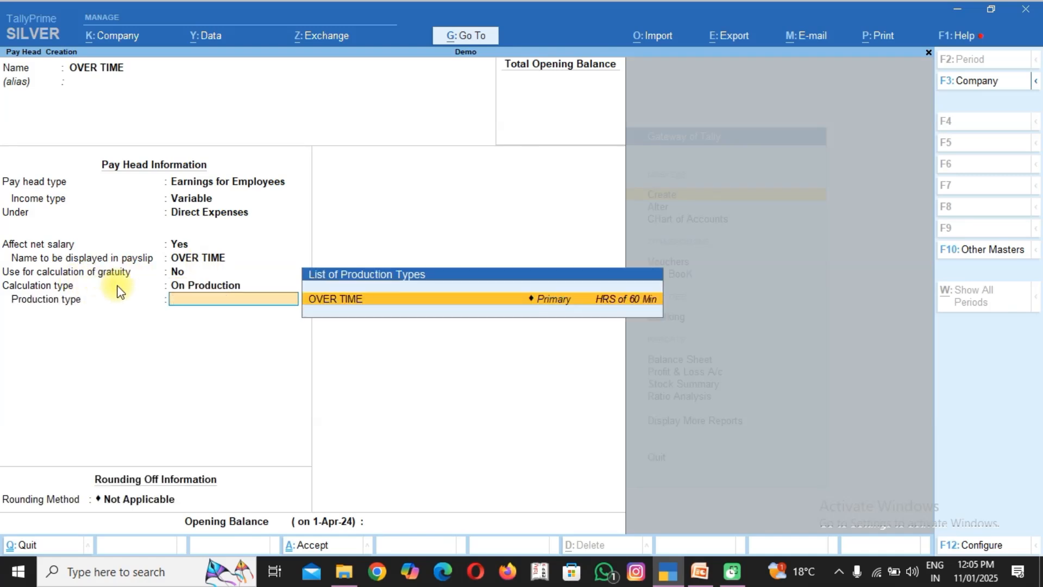
{"action": "key", "text": "Return"}
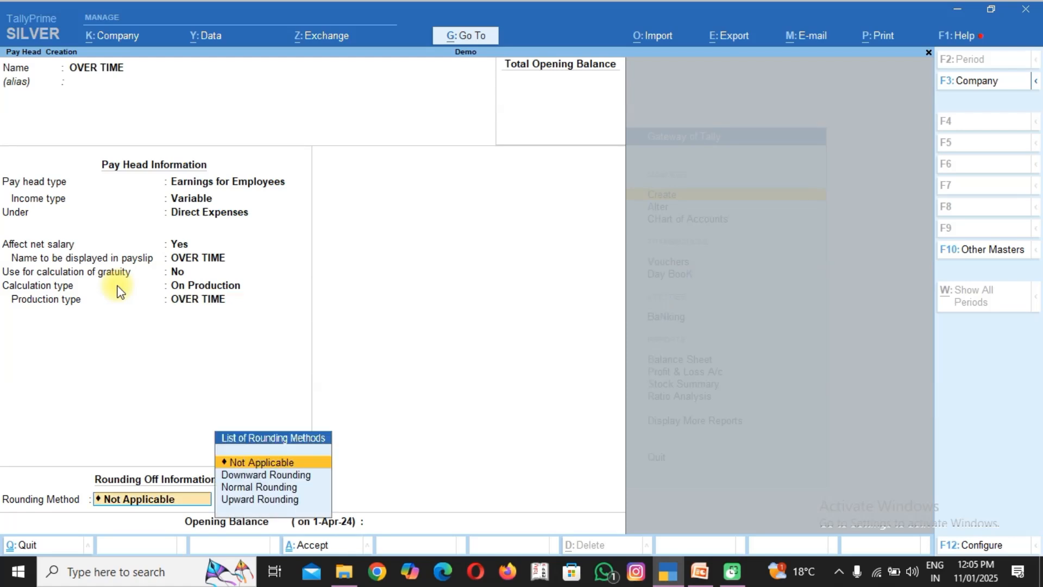
Apply Normal Rounding without a limit to the OVER TIME pay head and save it.
{"action": "key", "text": "Down"}
{"action": "key", "text": "Down"}
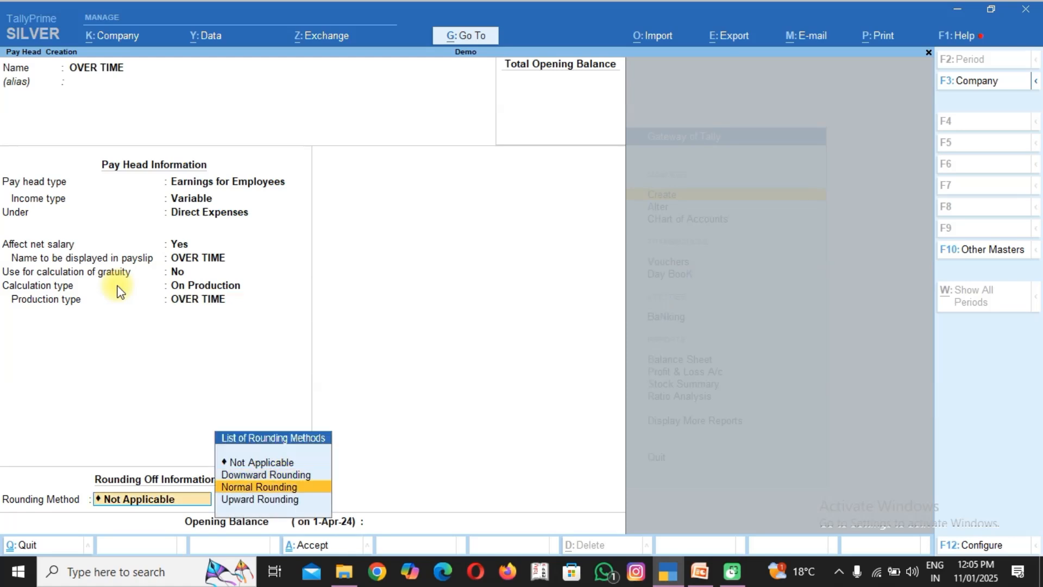
{"action": "key", "text": "Return"}
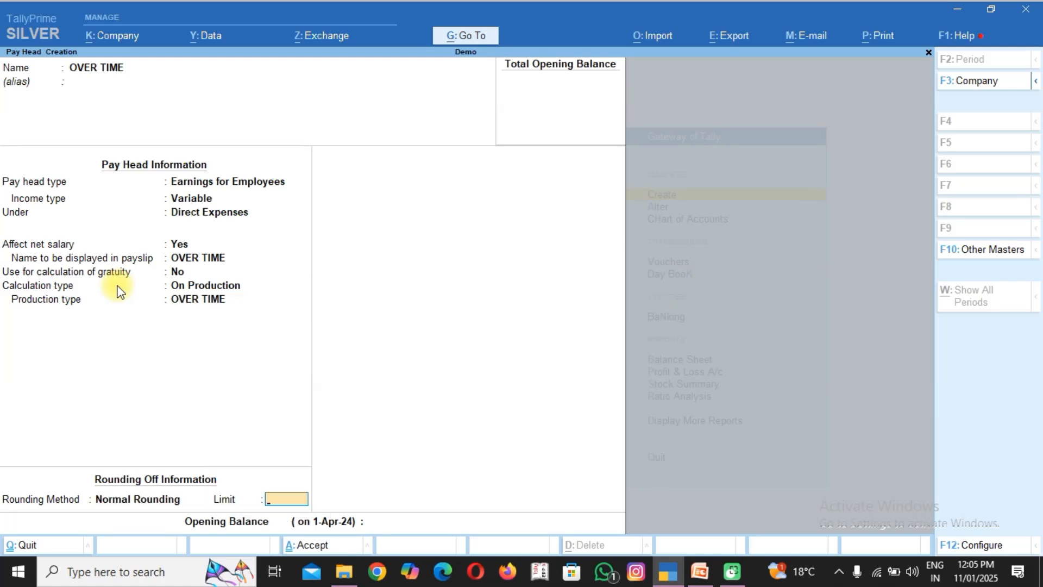
{"action": "key", "text": "Return"}
{"action": "key", "text": "Return"}
{"action": "key", "text": "Return"}
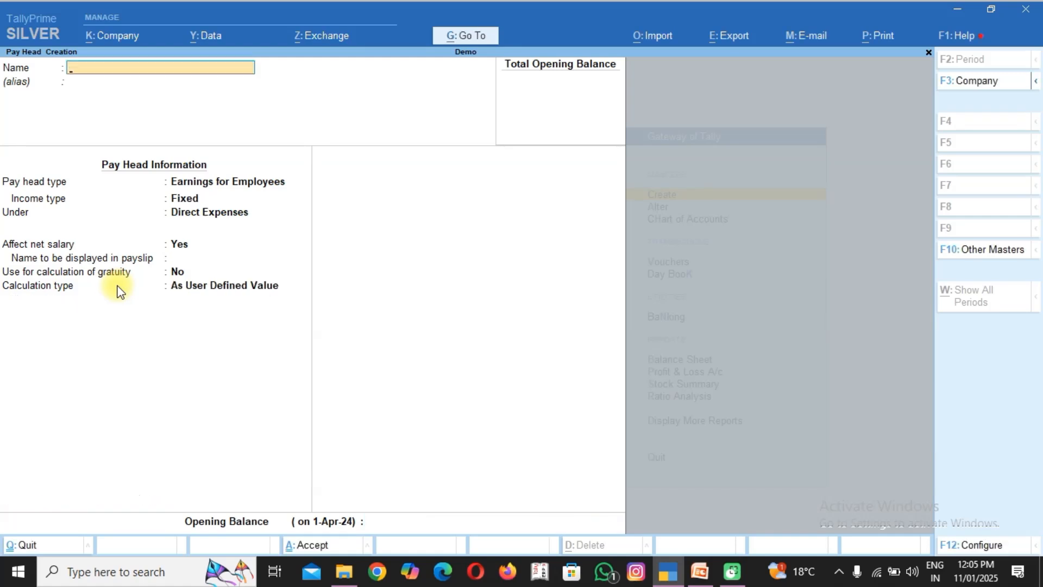
Start another pay head named "SALERY PAYBLE" without an alias.
{"action": "type", "text": "SALERY PAYABLR"}
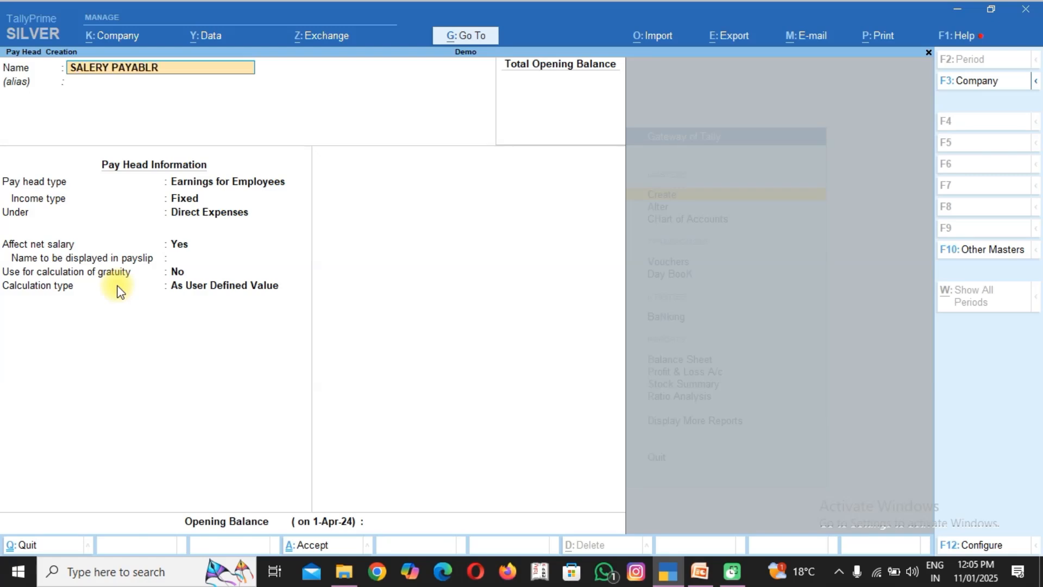
{"action": "key", "text": "BackSpace"}
{"action": "type", "text": "E"}
{"action": "key", "text": "Return"}
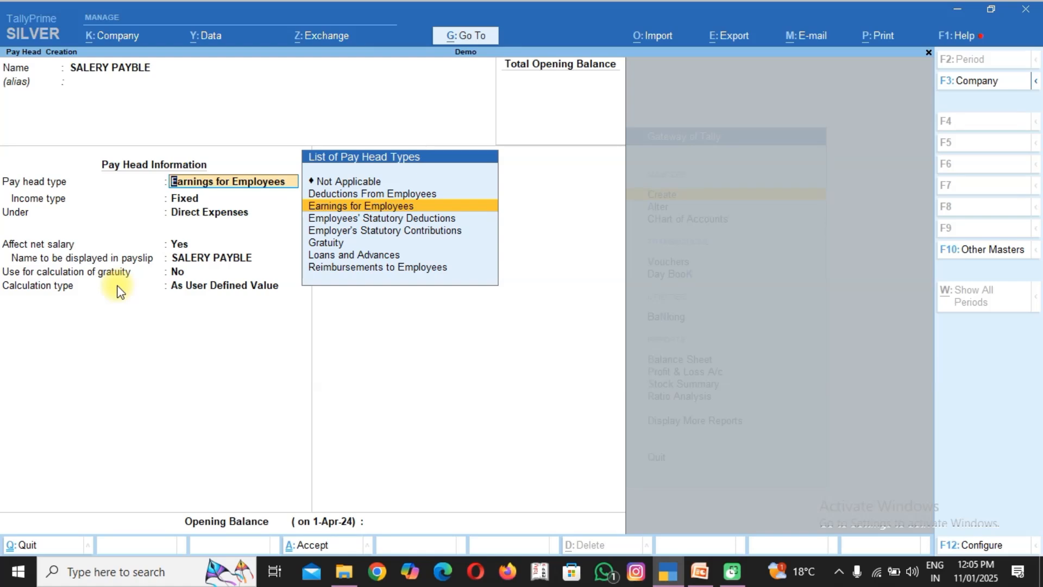
Set SALERY PAYBLE's pay head type to Not Applicable under Current Liabilities, save it and leave pay head creation.
{"action": "key", "text": "Up"}
{"action": "key", "text": "Up"}
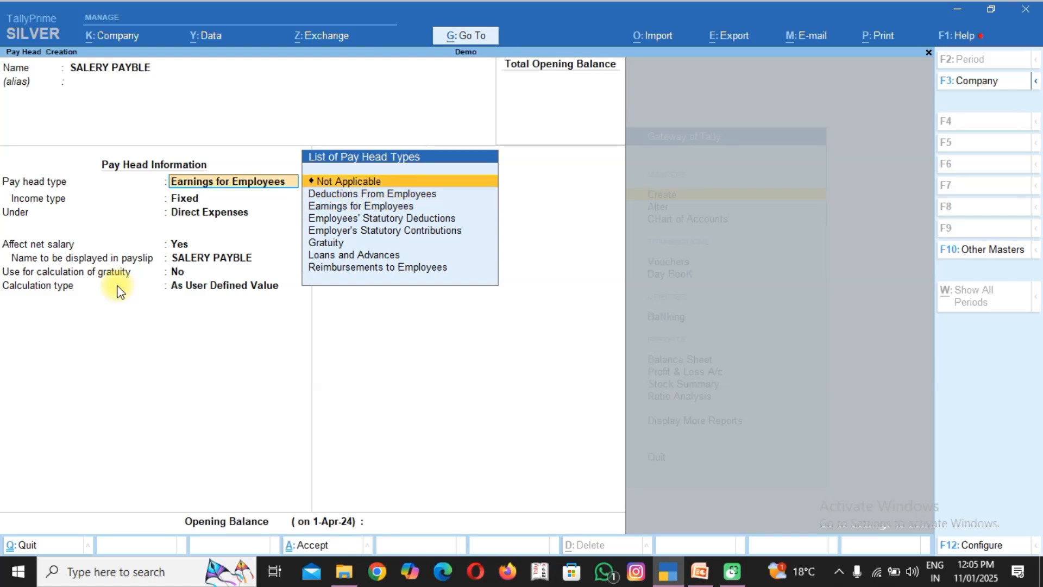
{"action": "key", "text": "Return"}
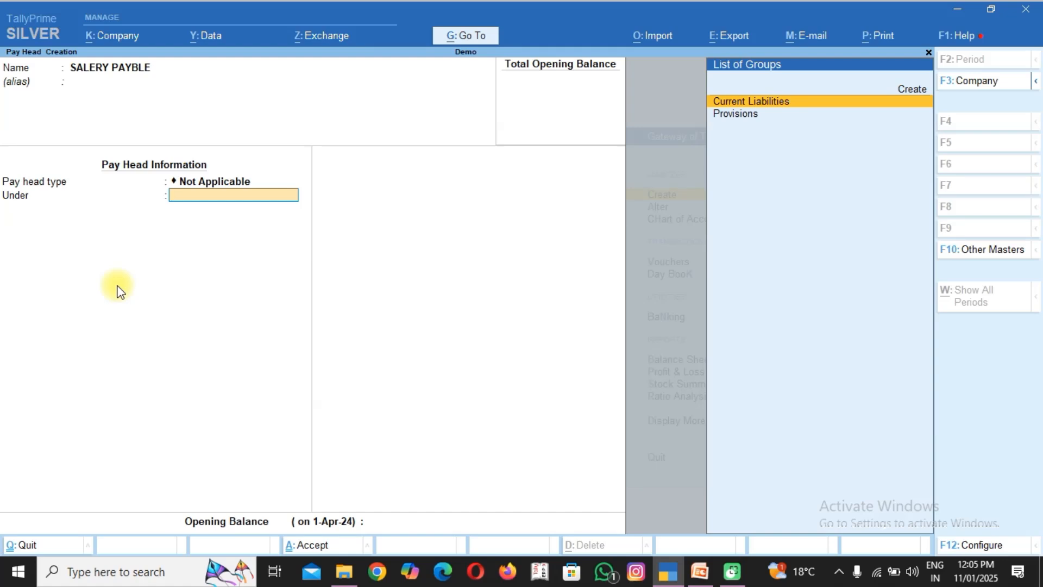
{"action": "key", "text": "Return"}
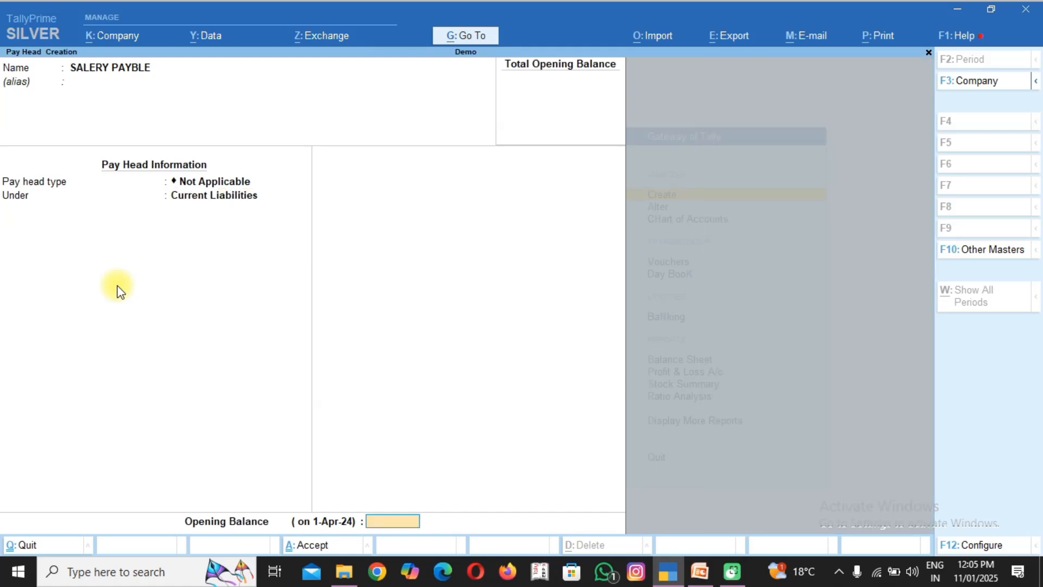
{"action": "key", "text": "Return"}
{"action": "key", "text": "Return"}
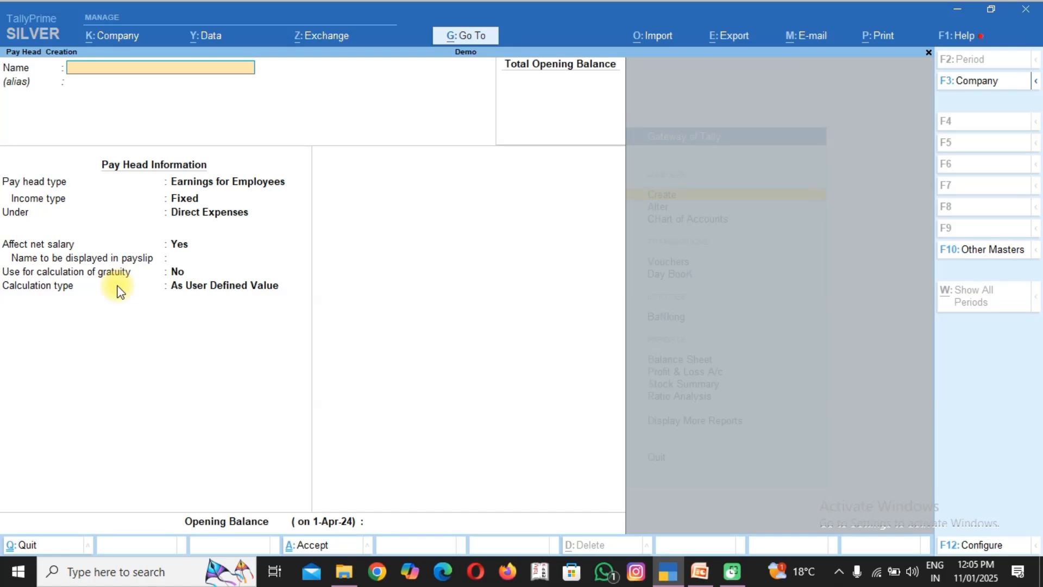
{"action": "key", "text": "Escape"}
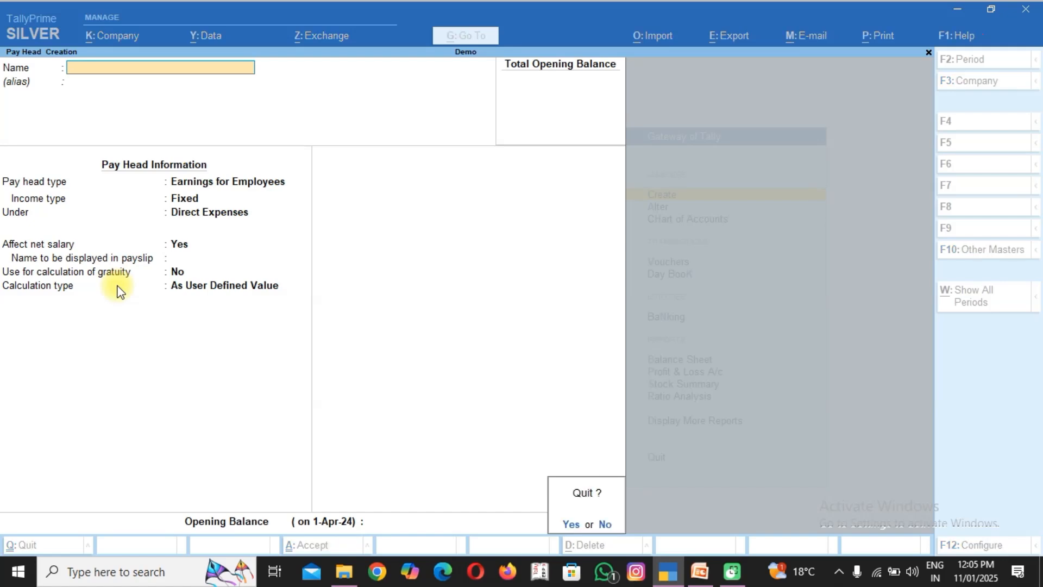
{"action": "key", "text": "Return"}
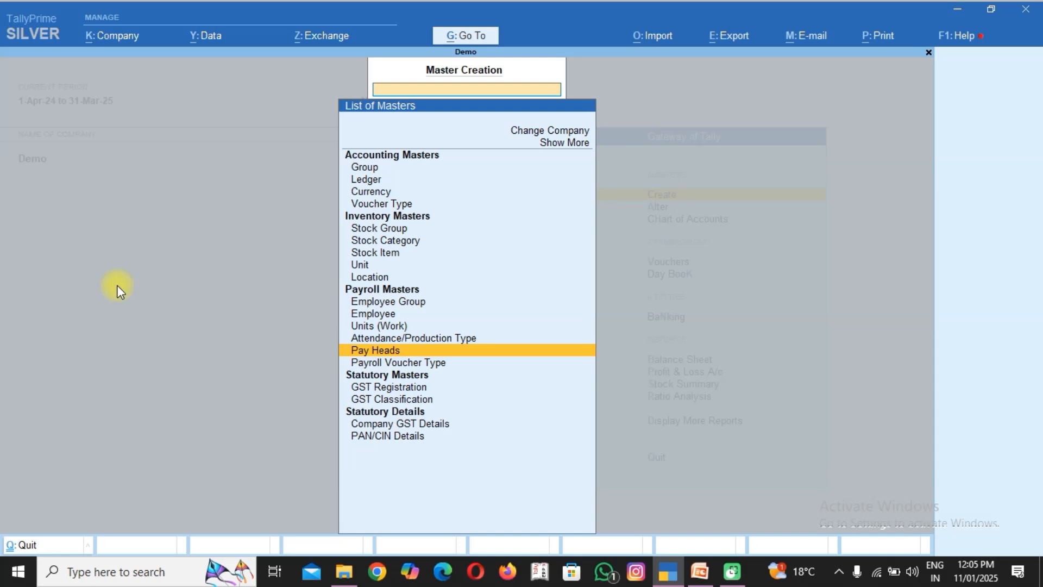
Start a new Employee payroll master and enter the employee's name without an alias.
{"action": "key", "text": "Up"}
{"action": "key", "text": "Up"}
{"action": "key", "text": "Up"}
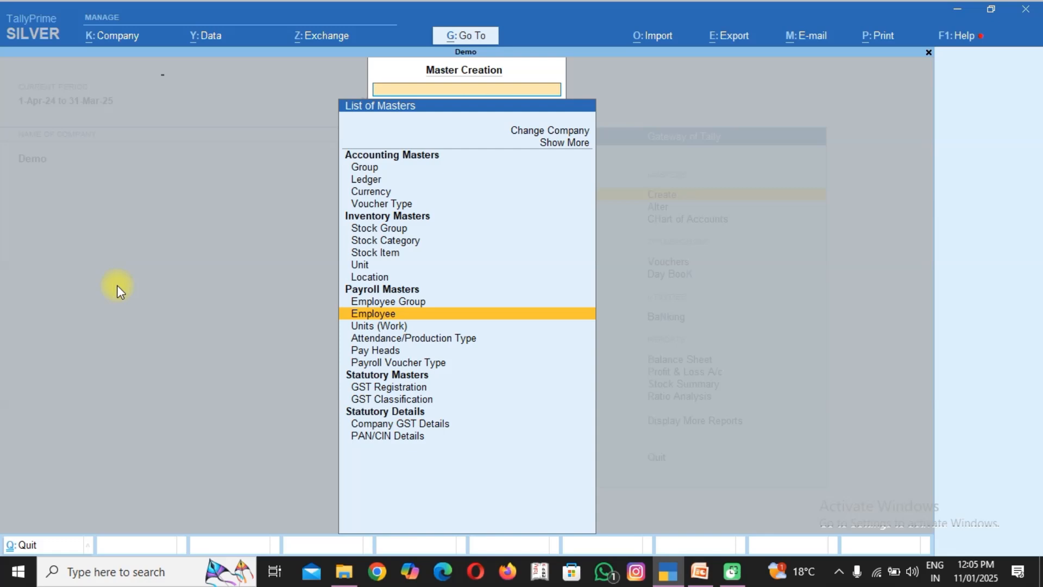
{"action": "key", "text": "Return"}
{"action": "type", "text": "RAHU"}
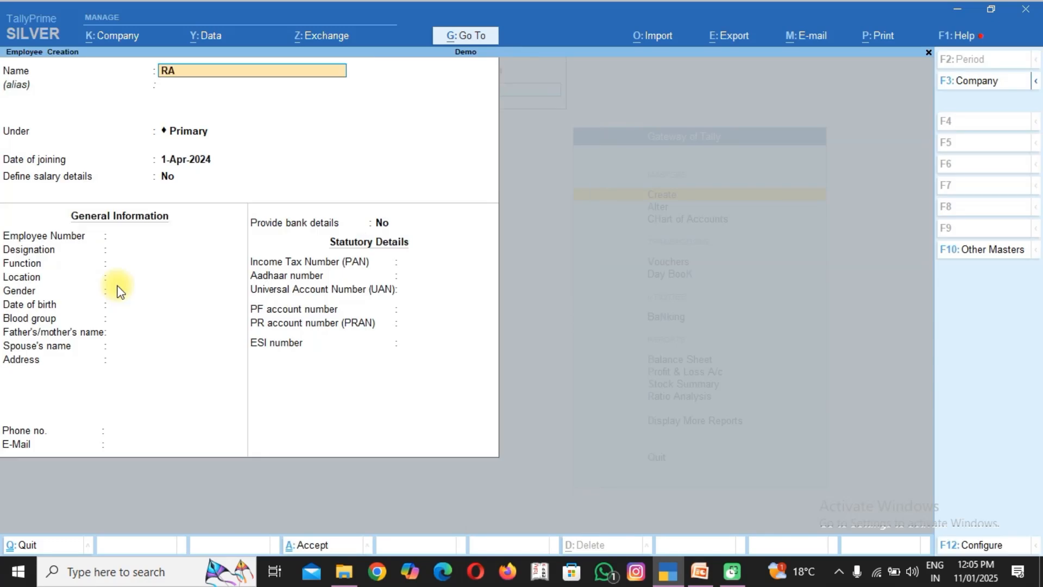
{"action": "key", "text": "BackSpace"}
{"action": "key", "text": "BackSpace"}
{"action": "key", "text": "BackSpace"}
{"action": "type", "text": "ahul"}
{"action": "key", "text": "BackSpace"}
{"action": "type", "text": ";L"}
{"action": "key", "text": "BackSpace"}
{"action": "key", "text": "BackSpace"}
{"action": "type", "text": "l"}
{"action": "key", "text": "Return"}
{"action": "key", "text": "Return"}
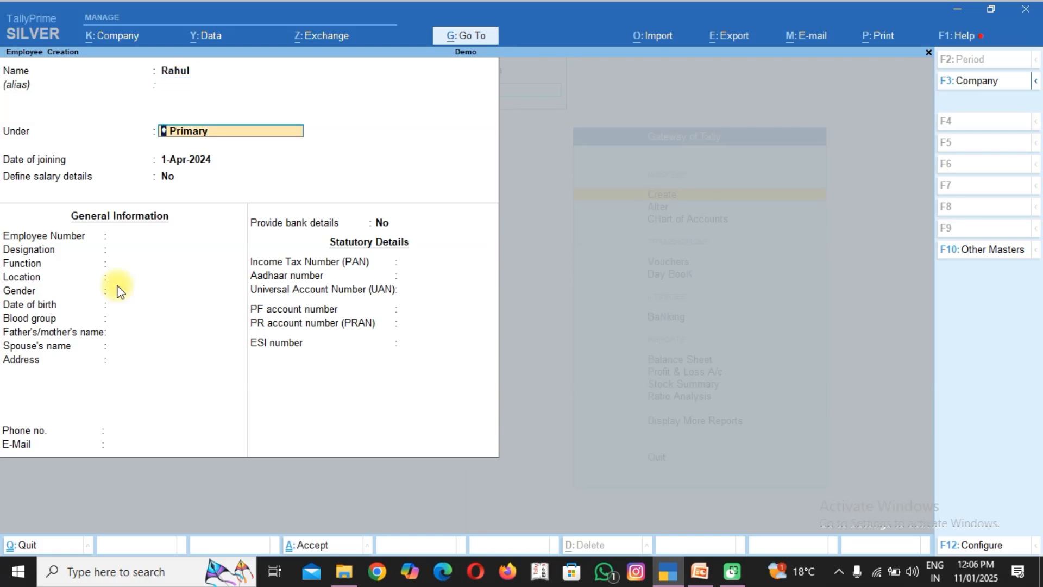
Place the employee under Production Dep. with joining date 1-Apr-2024, leaving the salary details undefined.
{"action": "type", "text": "p"}
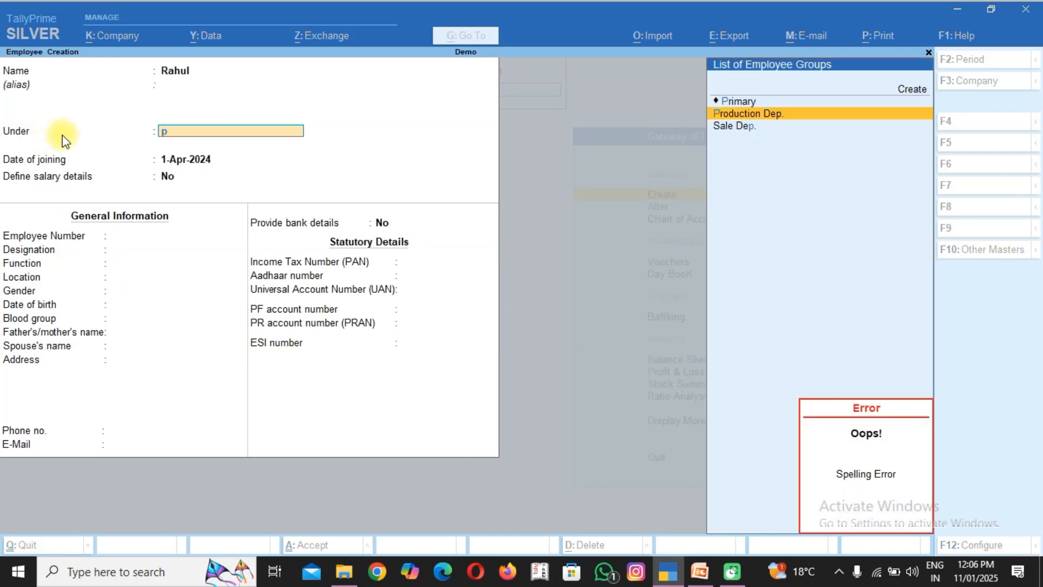
{"action": "key", "text": "Return"}
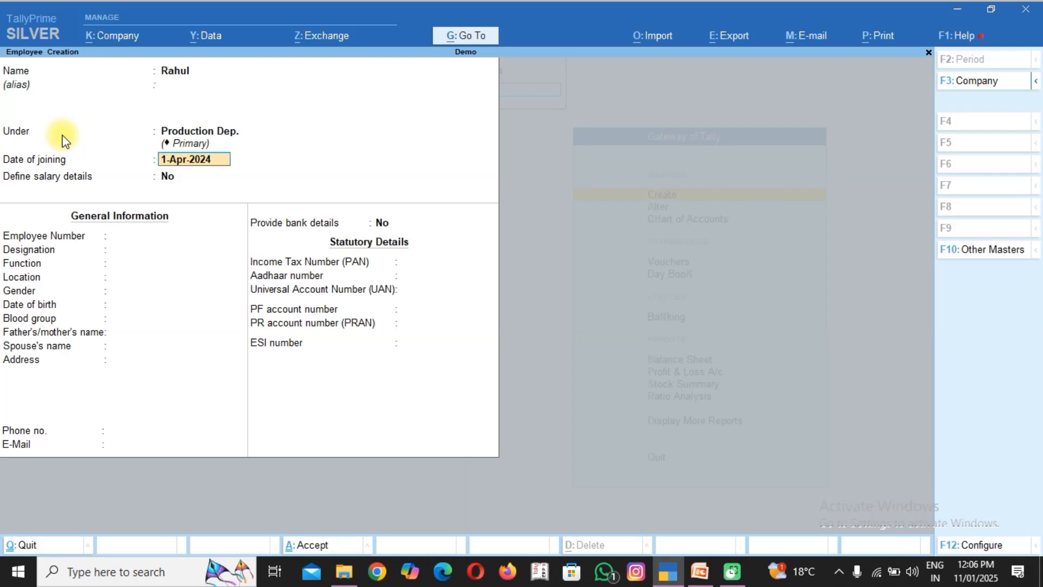
{"action": "key", "text": "Return"}
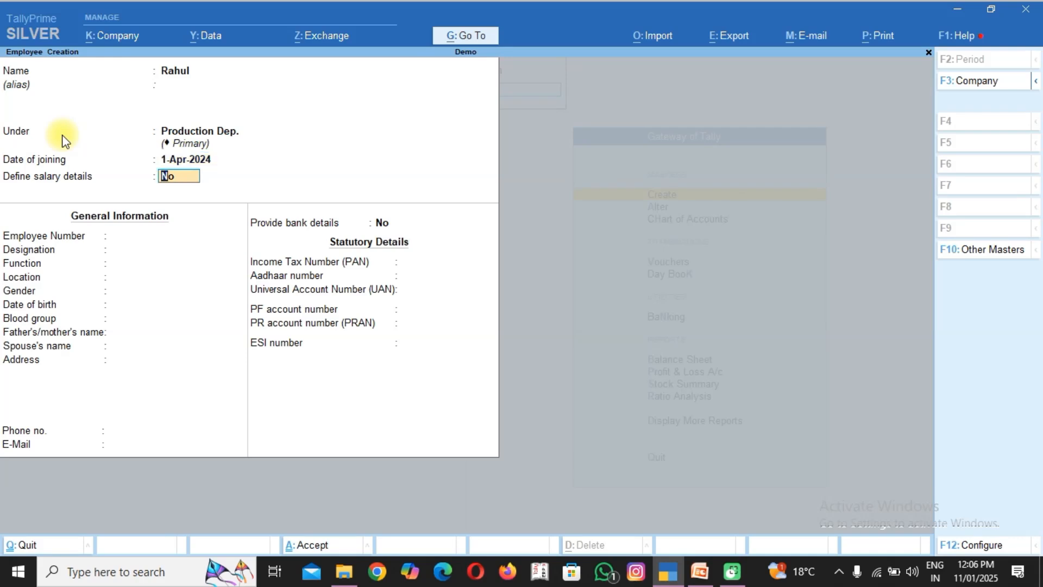
{"action": "key", "text": "Return"}
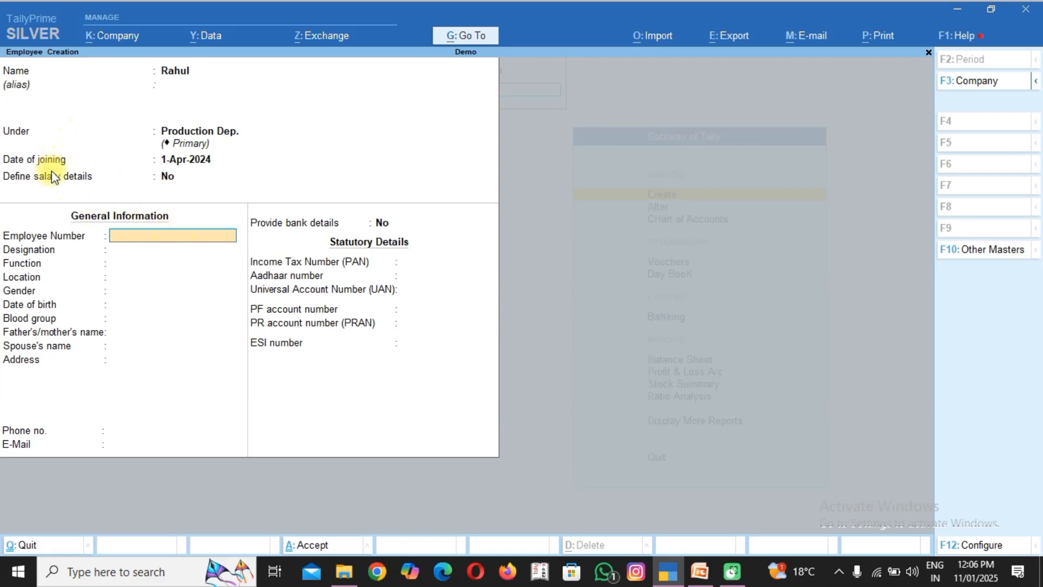
Fill in the employee number, the designation "Manager" and the function "Managing".
{"action": "type", "text": "001"}
{"action": "key", "text": "Return"}
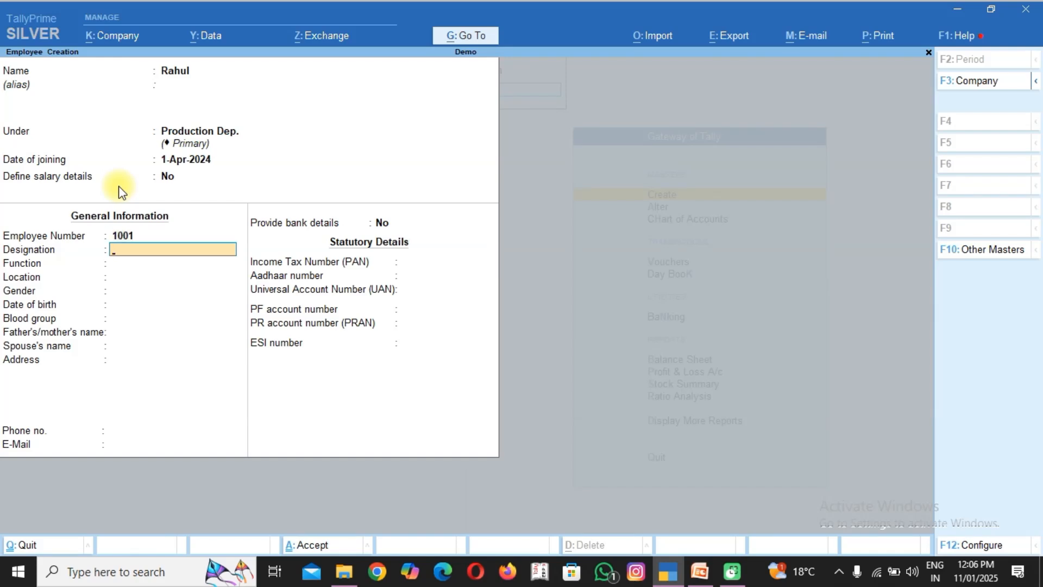
{"action": "type", "text": "Manager"}
{"action": "key", "text": "Return"}
{"action": "type", "text": "Ma"}
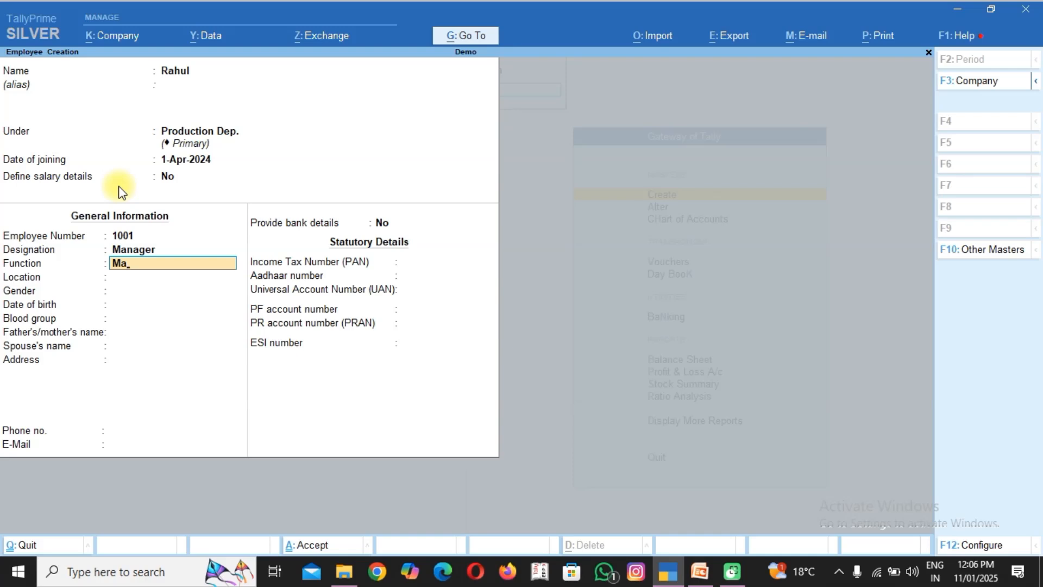
{"action": "type", "text": "naging"}
{"action": "key", "text": "Return"}
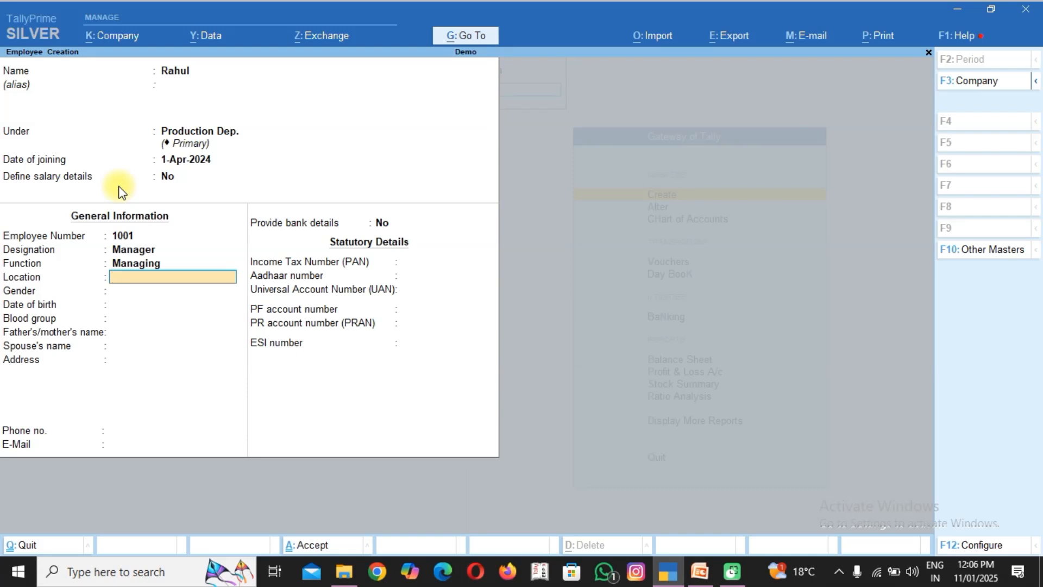
Set the employee's location to Dehradun and the gender to Male.
{"action": "type", "text": "Dehradun"}
{"action": "key", "text": "Return"}
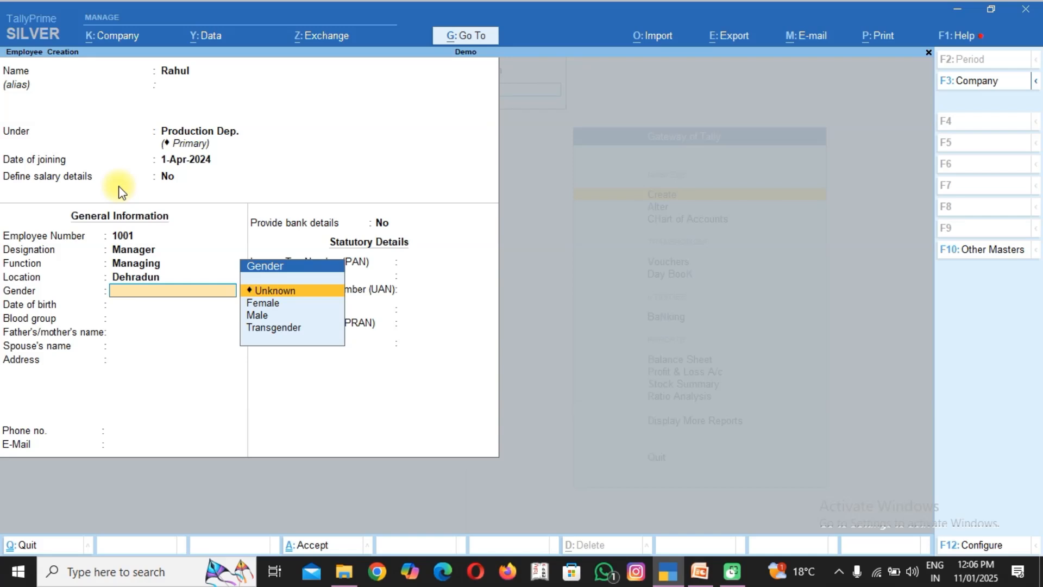
{"action": "key", "text": "Down"}
{"action": "key", "text": "Down"}
{"action": "key", "text": "Return"}
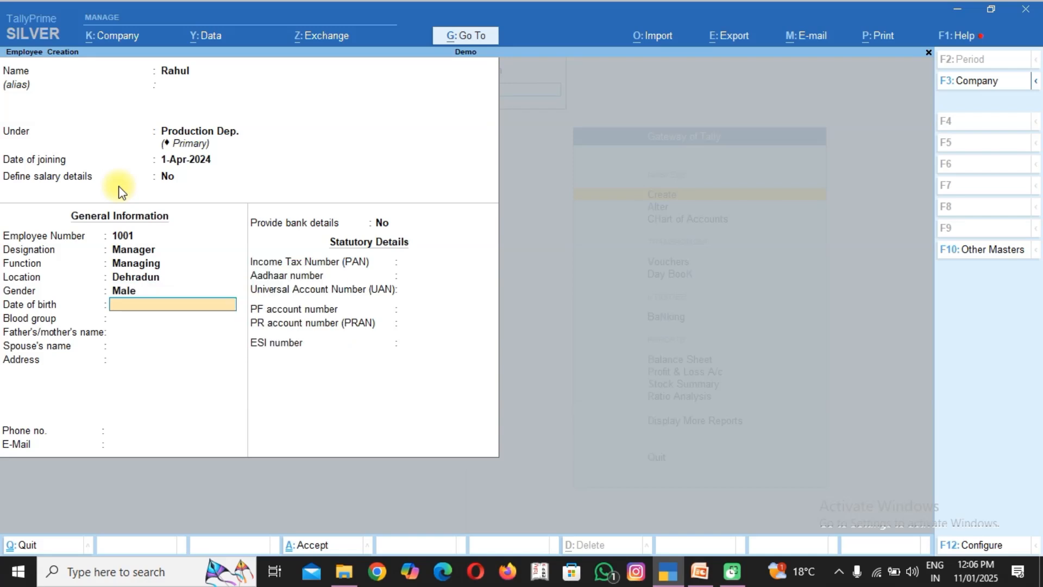
Enter the employee's date of birth and set the blood group to A1B Negative.
{"action": "type", "text": "01/01/2000"}
{"action": "key", "text": "Return"}
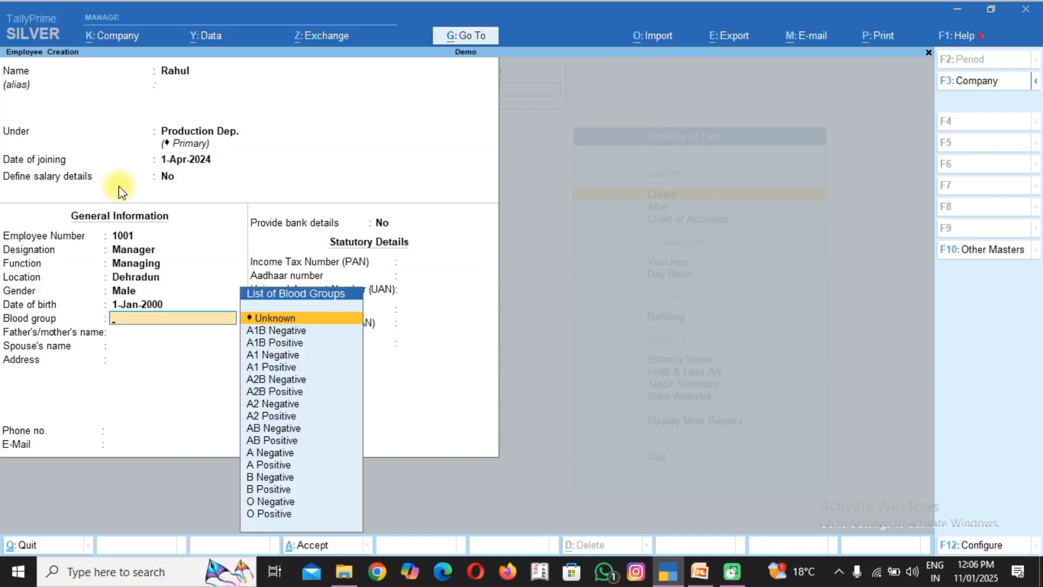
{"action": "key", "text": "Down"}
{"action": "key", "text": "Down"}
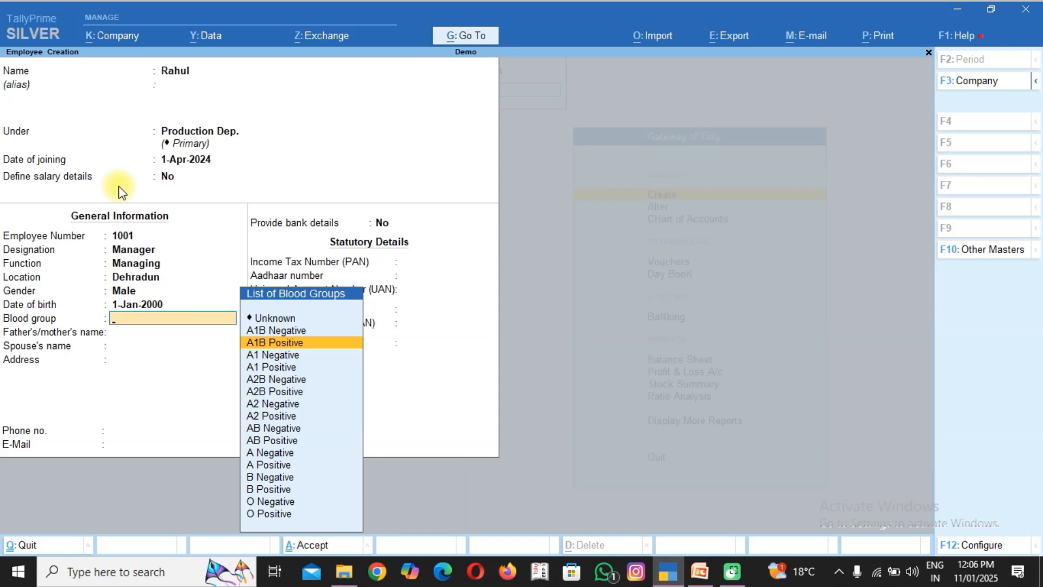
{"action": "key", "text": "Up"}
{"action": "key", "text": "Return"}
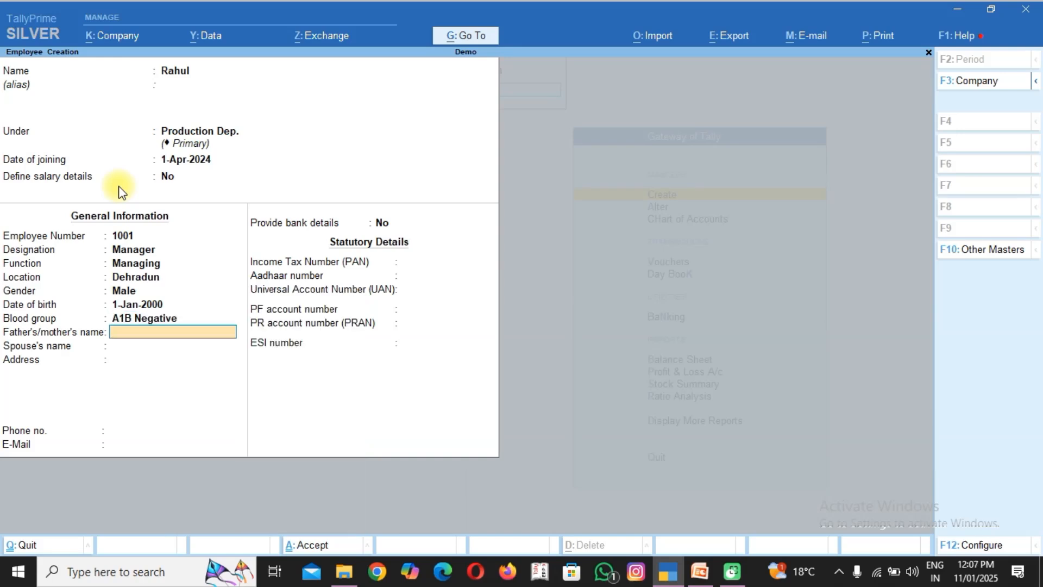
Fill in the father's/mother's name and the spouse's name in the employee's general information.
{"action": "type", "text": "Xyz"}
{"action": "key", "text": "Return"}
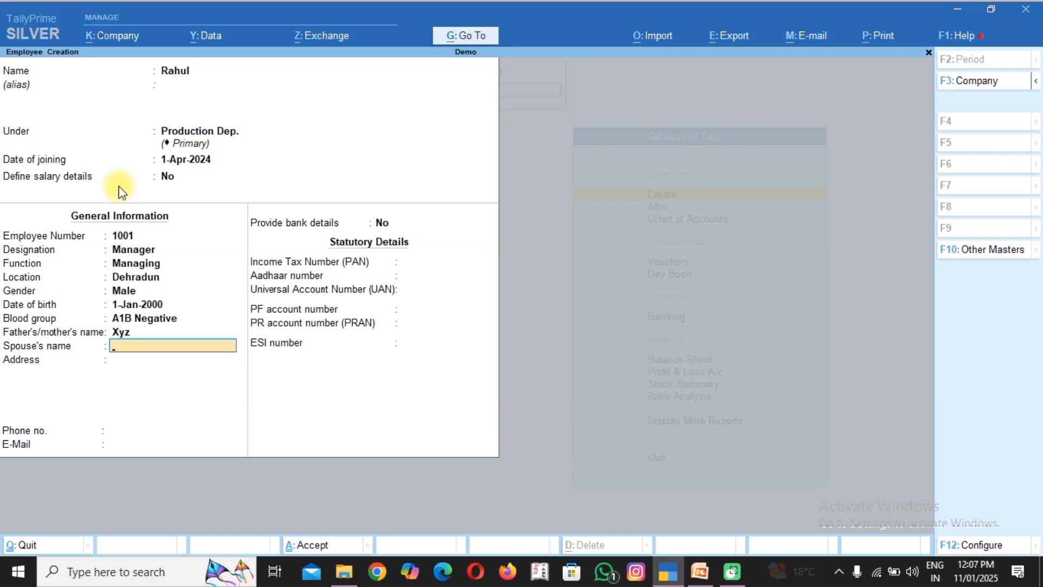
{"action": "type", "text": "Hjkh"}
{"action": "key", "text": "Return"}
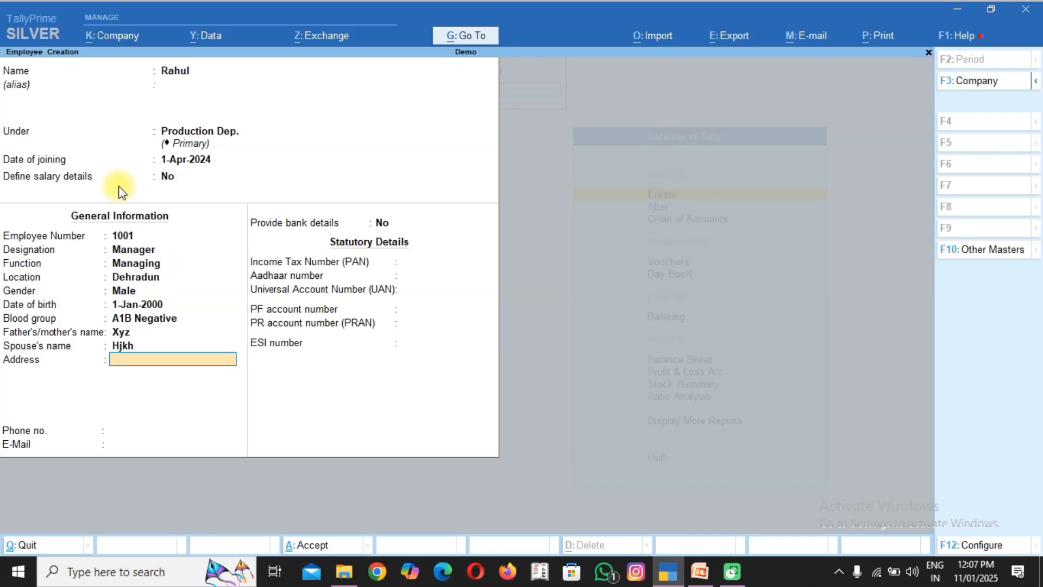
Leave the address, contact, bank and statutory details empty and save the employee record.
{"action": "key", "text": "Return"}
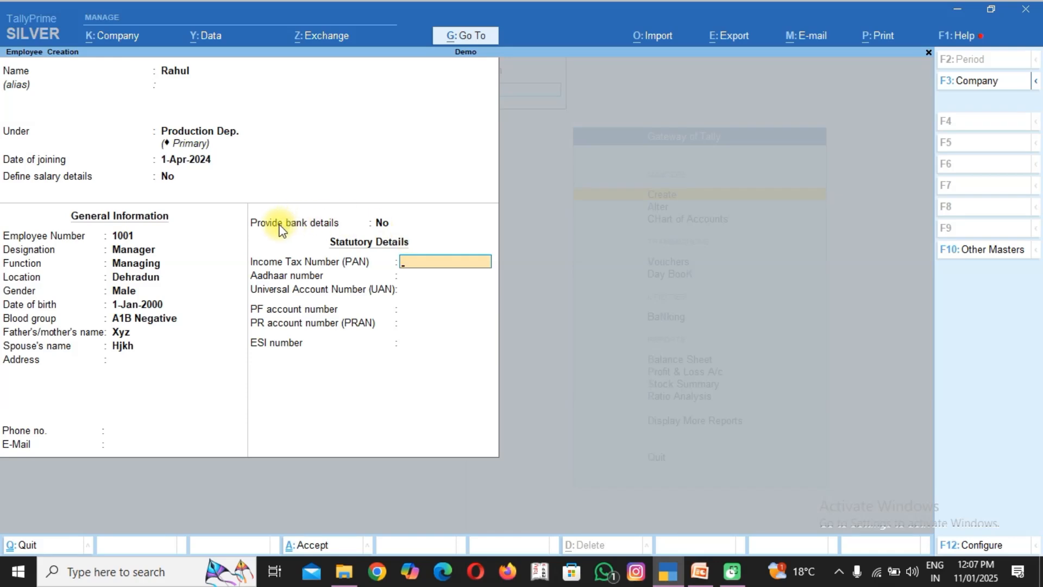
{"action": "key", "text": "Return"}
{"action": "key", "text": "Return"}
{"action": "key", "text": "Return"}
{"action": "key", "text": "Return"}
{"action": "key", "text": "Return"}
{"action": "key", "text": "Return"}
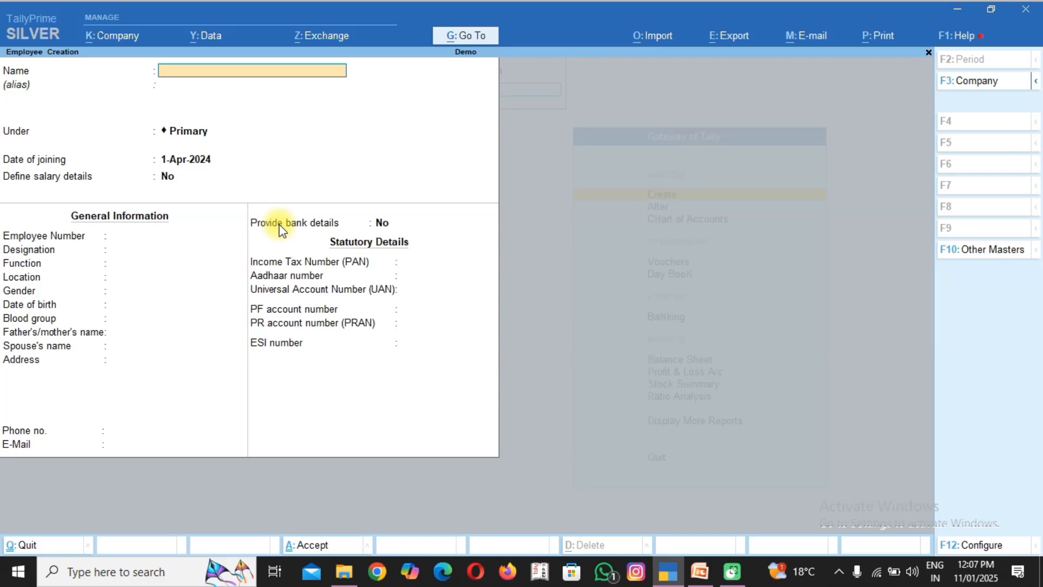
Enter a second employee's name under Sale Dep. with joining date 1-Apr-2024, leaving the salary details undefined.
{"action": "type", "text": "Manoj"}
{"action": "key", "text": "Return"}
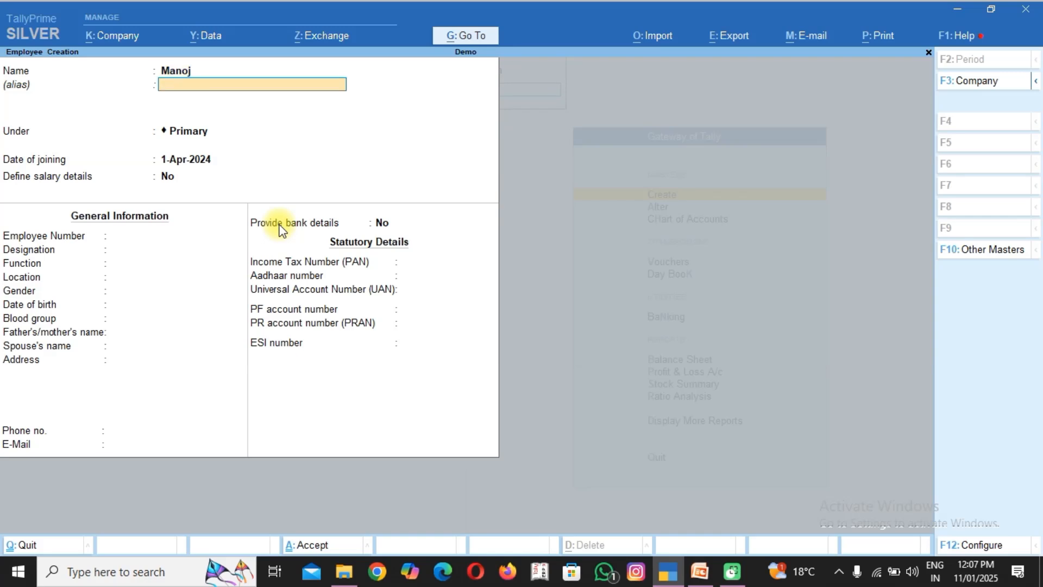
{"action": "key", "text": "Return"}
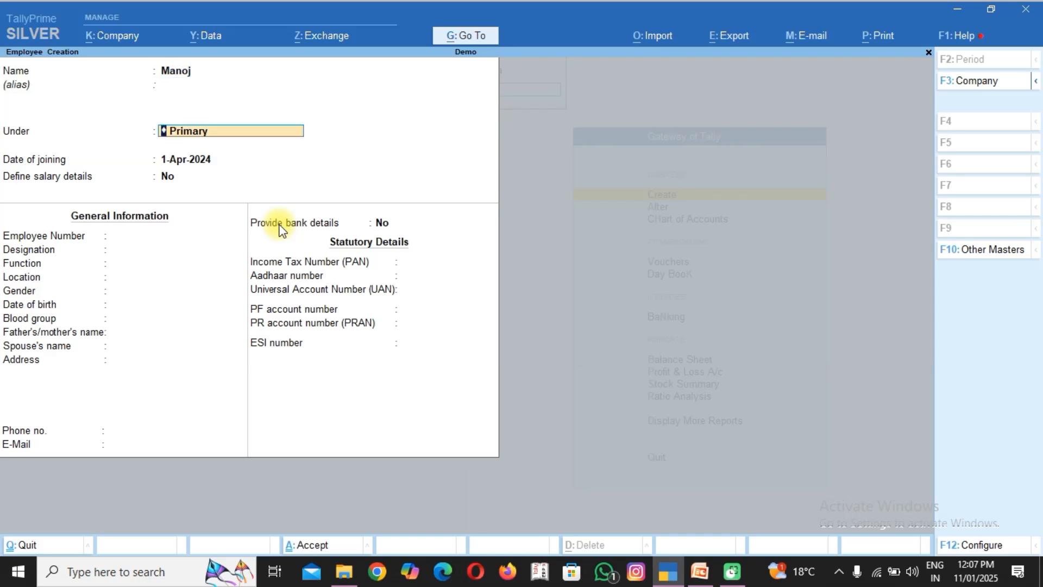
{"action": "type", "text": "Sa"}
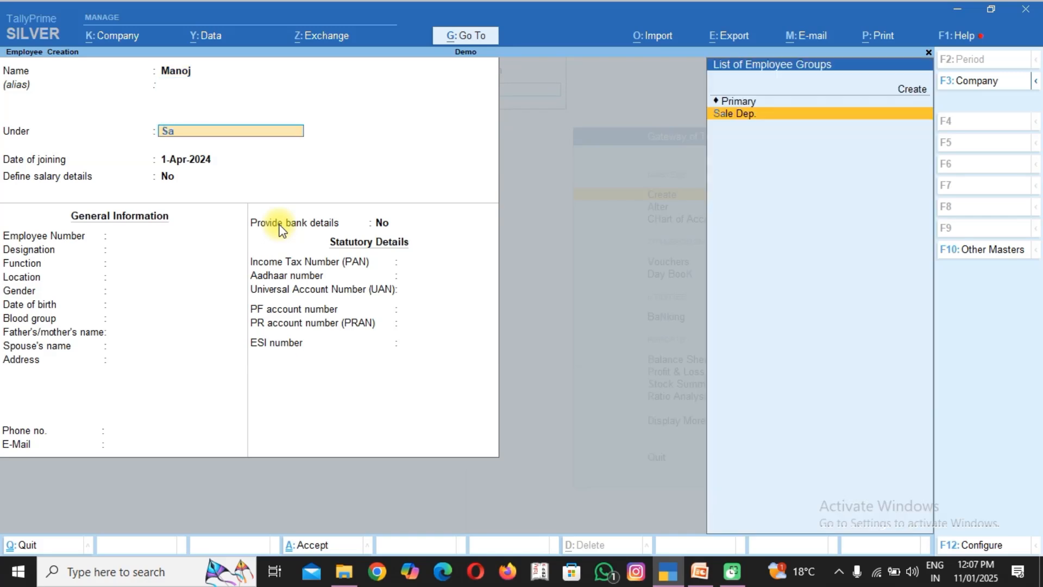
{"action": "key", "text": "Return"}
Fill in the employee number, the designation "Sale" and the function "Sale", leaving the location blank.
{"action": "key", "text": "Return"}
{"action": "key", "text": "Return"}
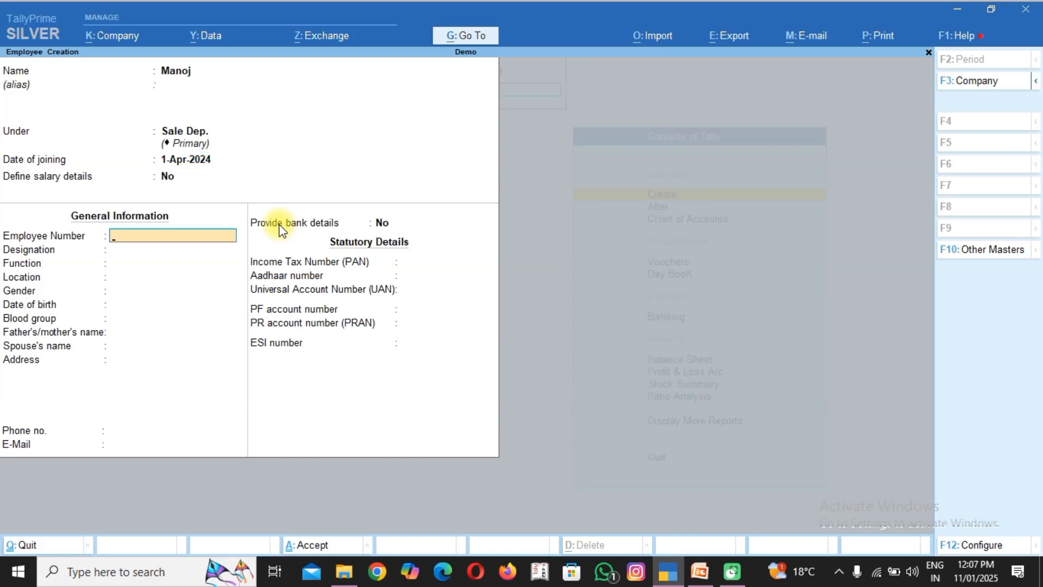
{"action": "type", "text": "1002"}
{"action": "key", "text": "Return"}
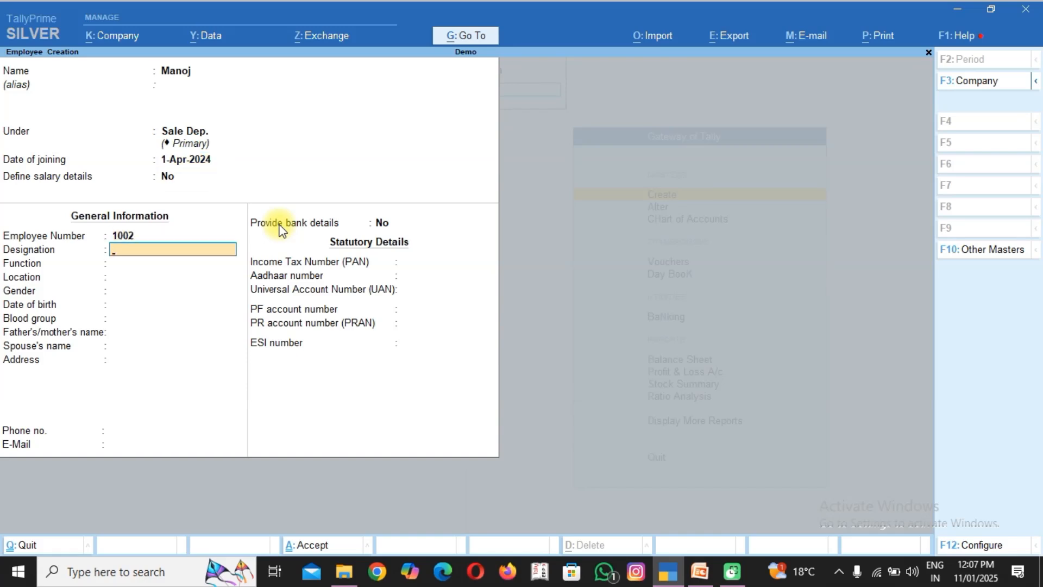
{"action": "type", "text": "Sale"}
{"action": "key", "text": "Return"}
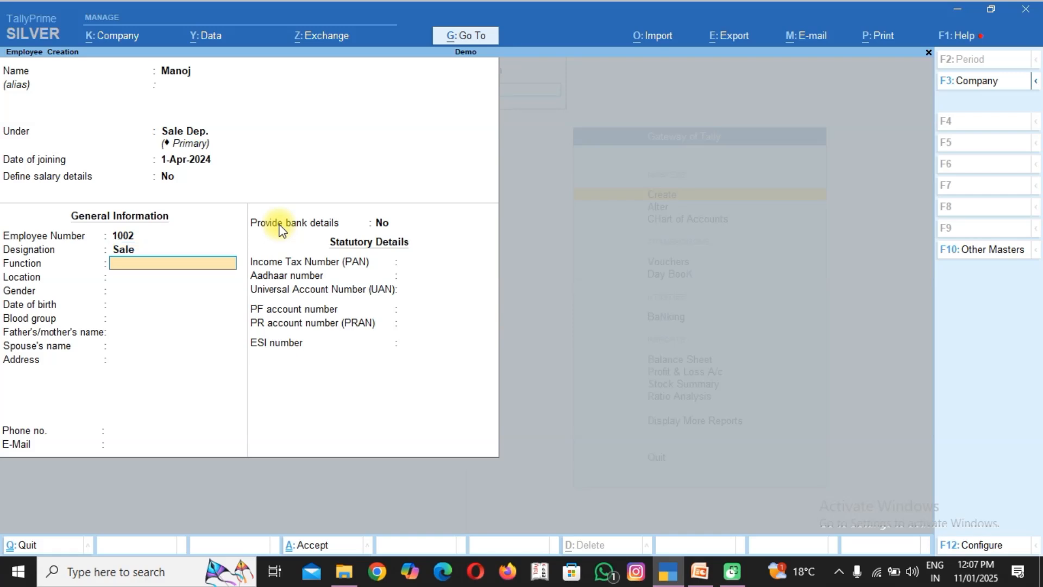
{"action": "type", "text": "Sale"}
{"action": "key", "text": "Return"}
{"action": "key", "text": "Return"}
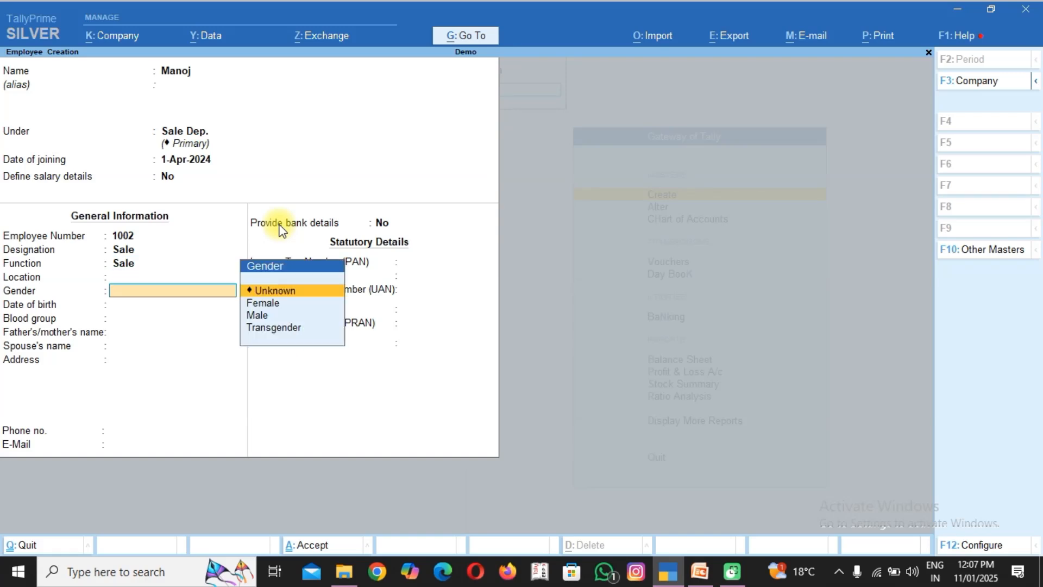
Set the gender to Male, leave the blood group Unknown and save the second employee record.
{"action": "key", "text": "Down"}
{"action": "key", "text": "Down"}
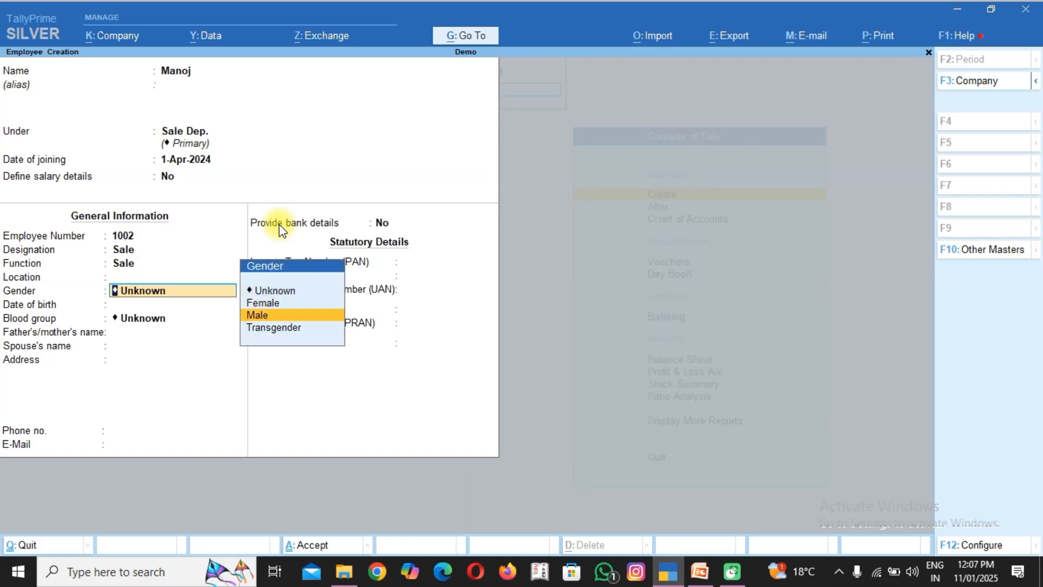
{"action": "key", "text": "Return"}
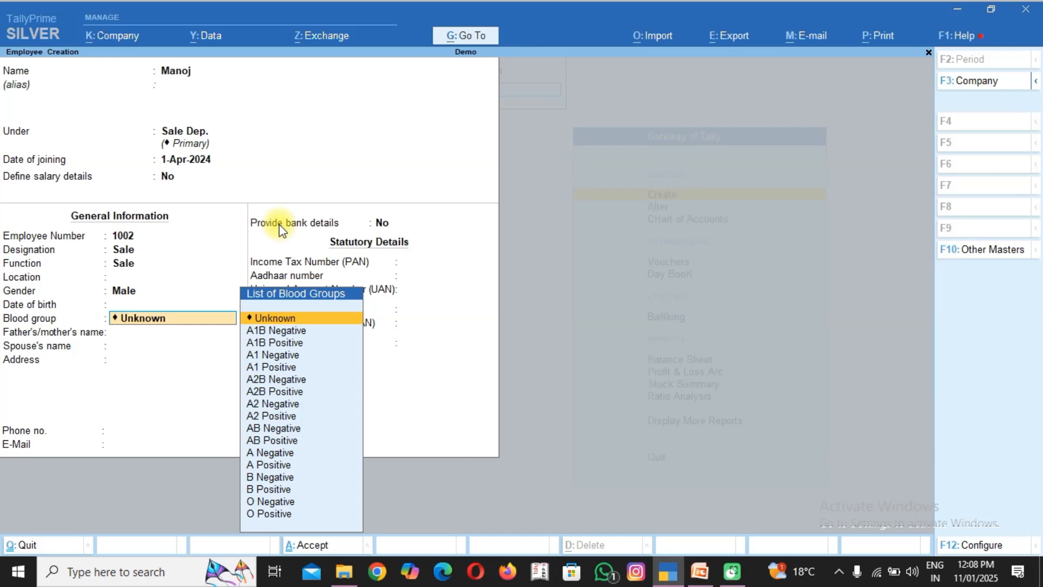
{"action": "key", "text": "Return"}
{"action": "key", "text": "Return"}
{"action": "key", "text": "ctrl"}
{"action": "key", "text": "ctrl+a"}
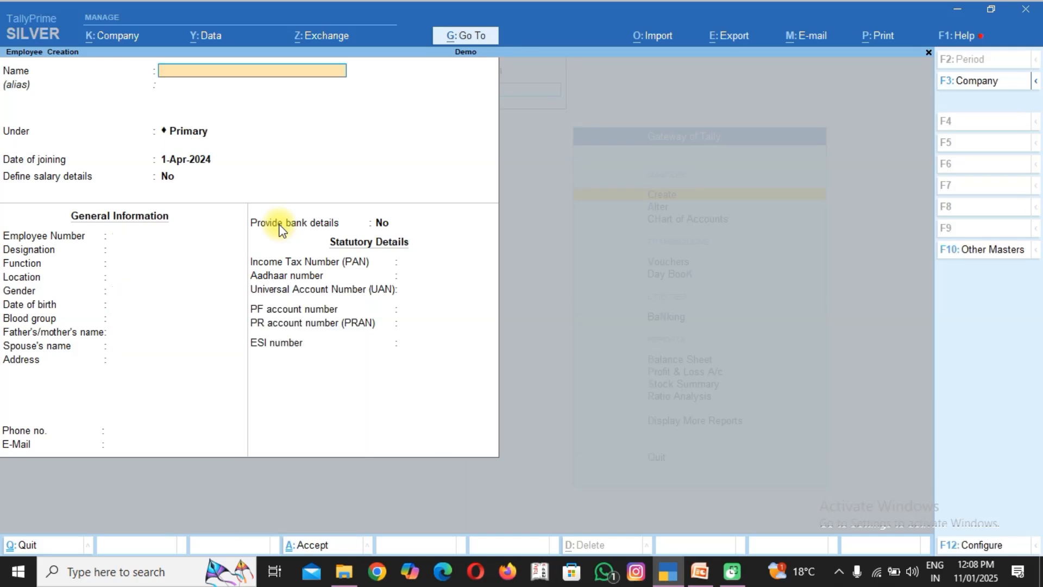
Reopen the Production Dep. manager's employee record and set Define salary details to Yes.
{"action": "key", "text": "Page_Up"}
{"action": "key", "text": "Return"}
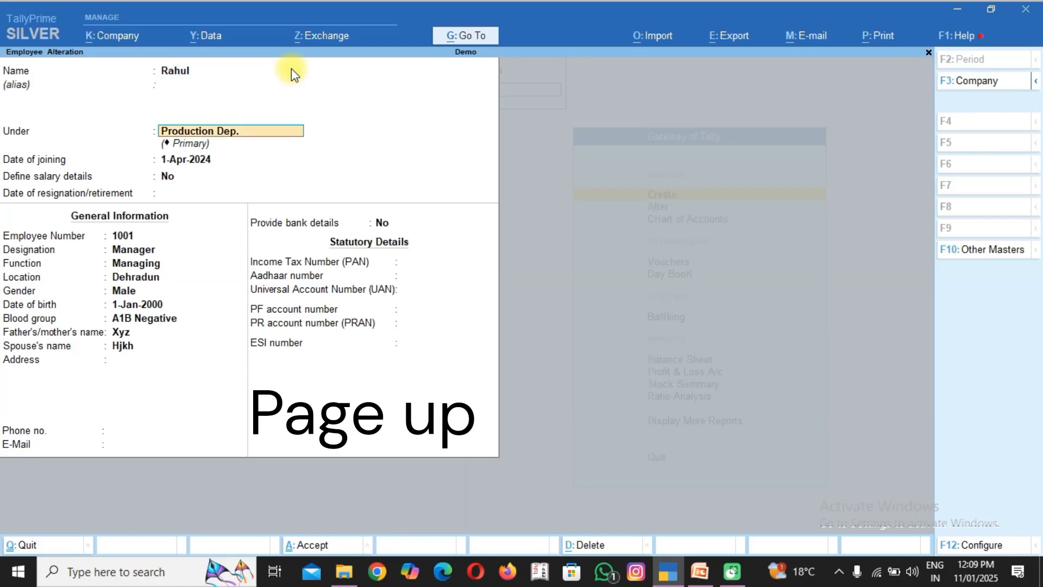
{"action": "key", "text": "Return"}
{"action": "key", "text": "Return"}
{"action": "type", "text": "yes"}
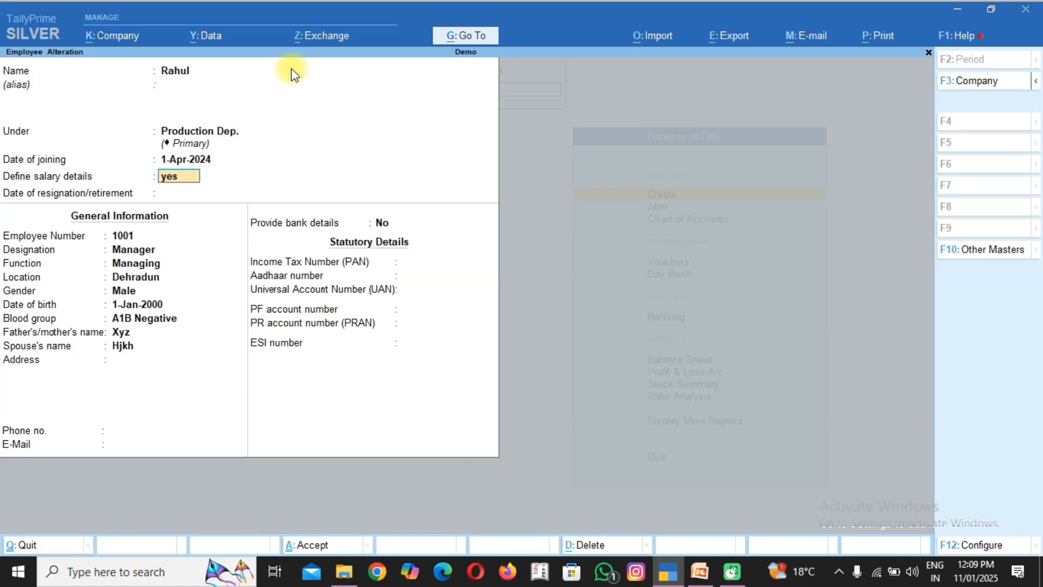
Make the manager's salary details effective from 1-Apr-24 and add the pay heads BASIC SALERY, D.A, E.S.I and H.R.A.
{"action": "key", "text": "Return"}
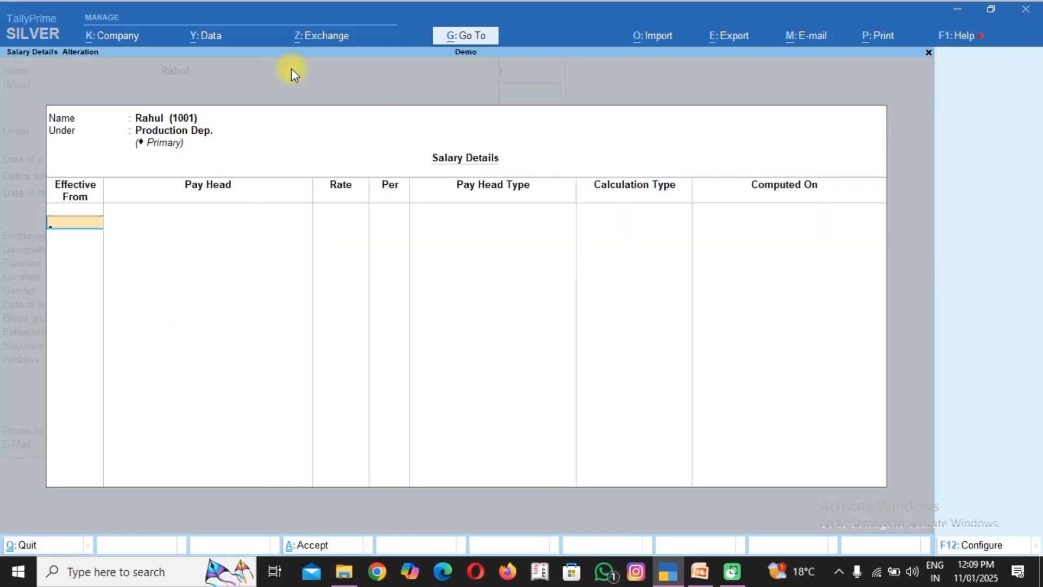
{"action": "type", "text": "1.4.24"}
{"action": "key", "text": "Return"}
{"action": "key", "text": "Down"}
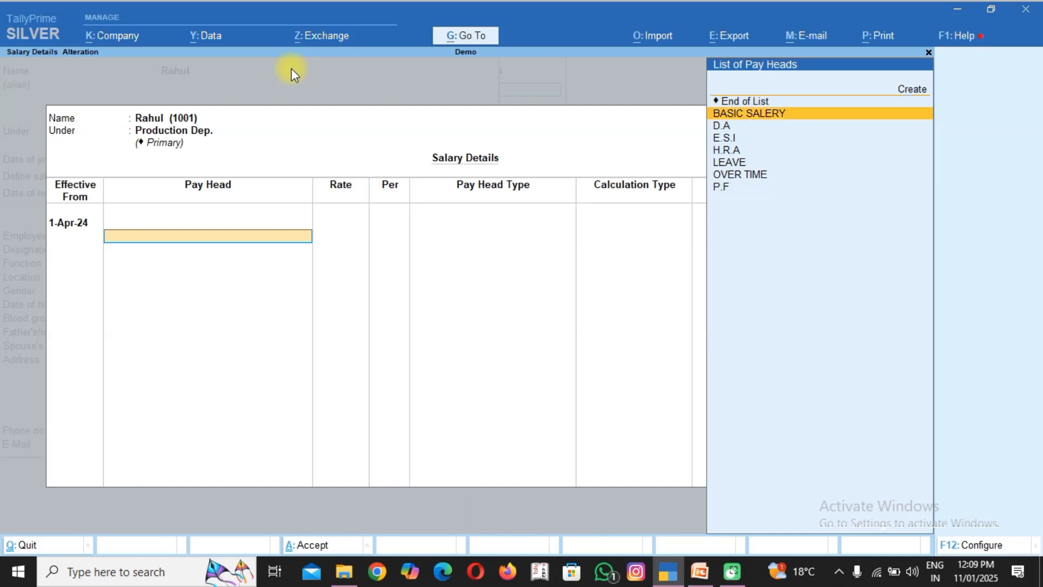
{"action": "key", "text": "Return"}
{"action": "key", "text": "Down"}
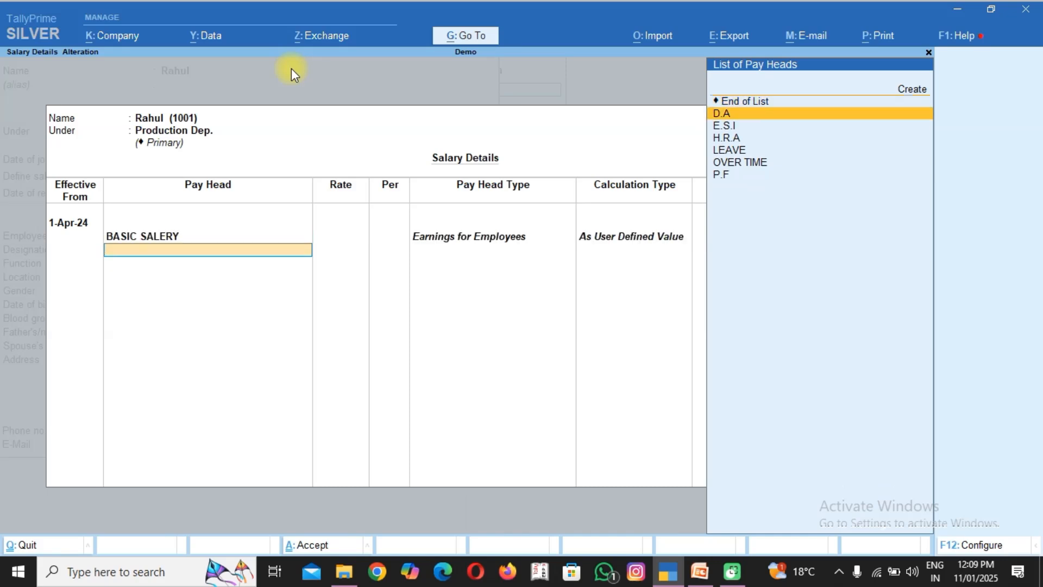
{"action": "key", "text": "Return"}
{"action": "key", "text": "Down"}
{"action": "key", "text": "Return"}
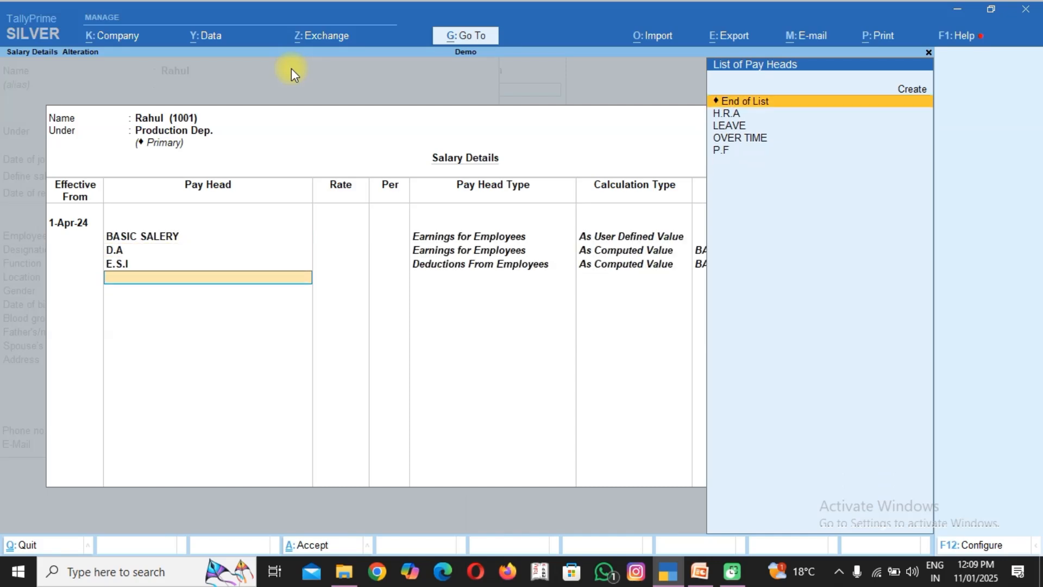
{"action": "key", "text": "Down"}
{"action": "key", "text": "Return"}
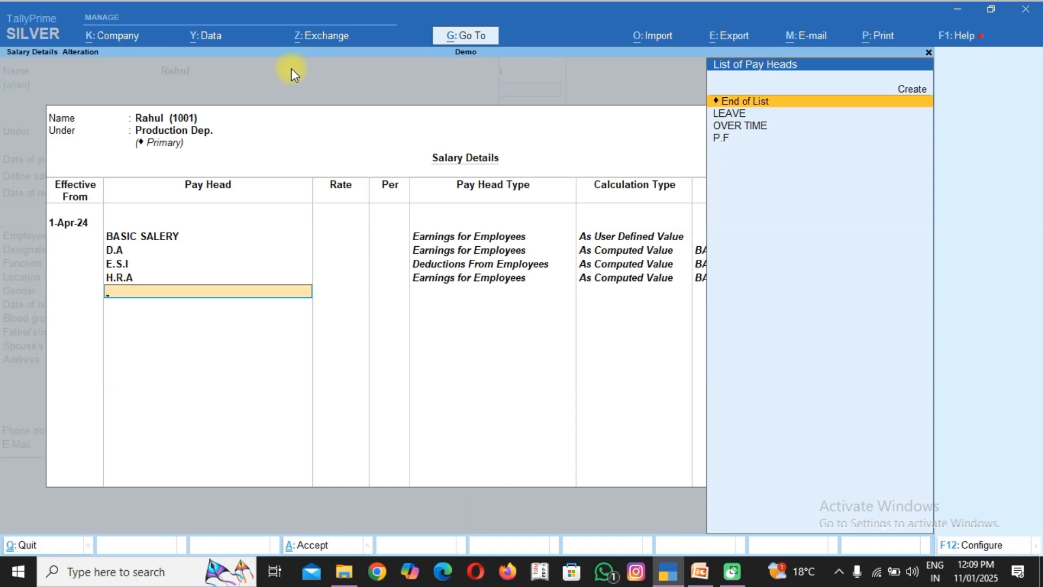
Add the LEAVE pay head at a rate of 500 per day and OVER TIME at 100 per hour.
{"action": "key", "text": "Down"}
{"action": "key", "text": "Return"}
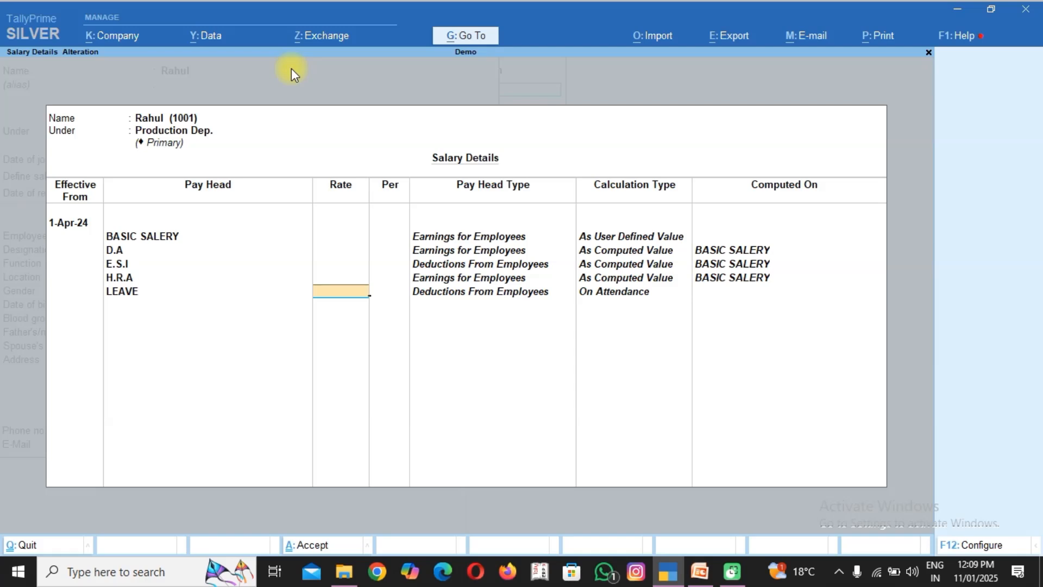
{"action": "type", "text": "500"}
{"action": "key", "text": "Return"}
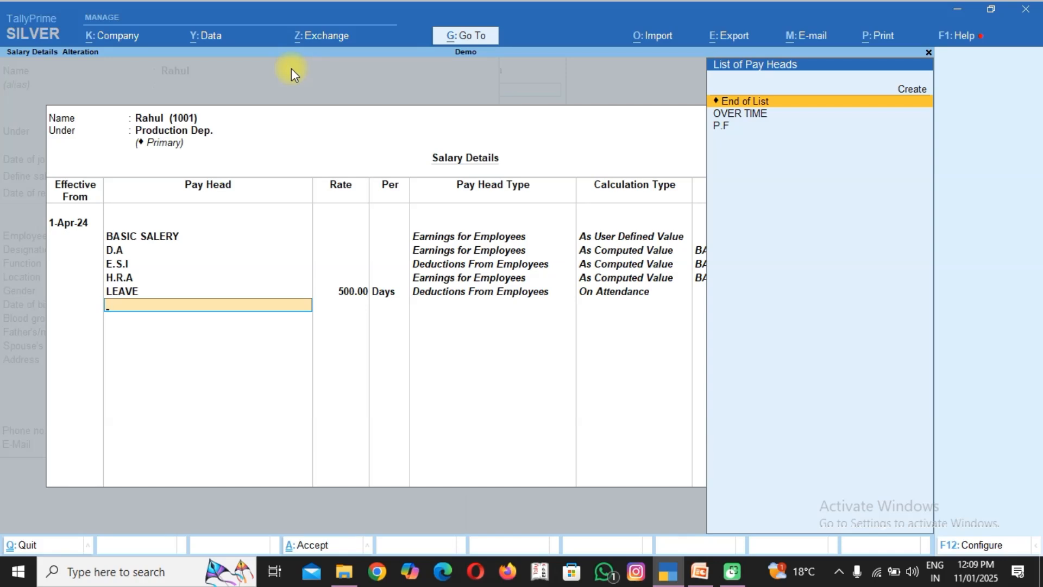
{"action": "key", "text": "Down"}
{"action": "key", "text": "Return"}
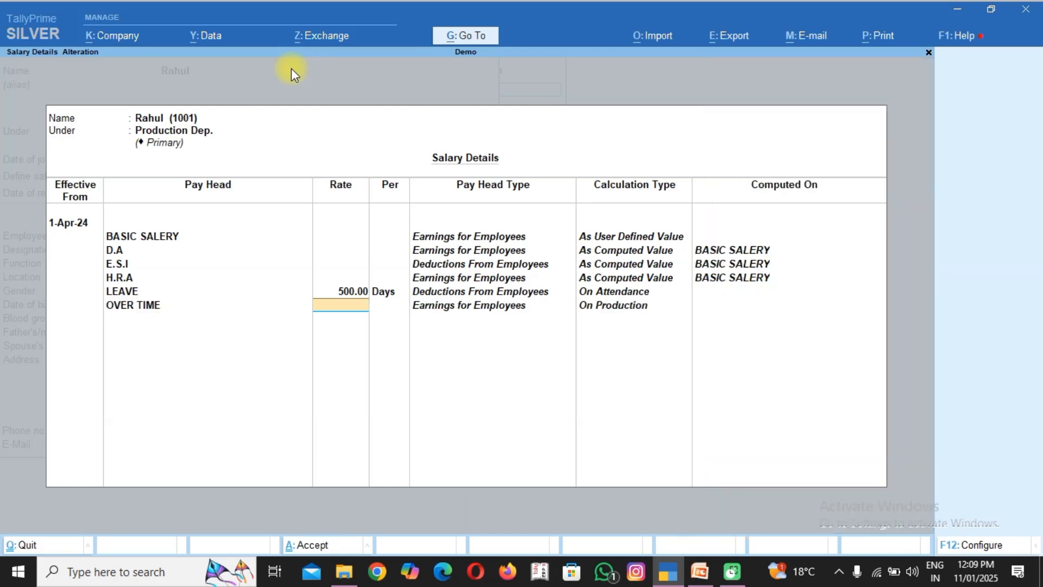
{"action": "type", "text": "100"}
{"action": "key", "text": "Return"}
{"action": "key", "text": "Return"}
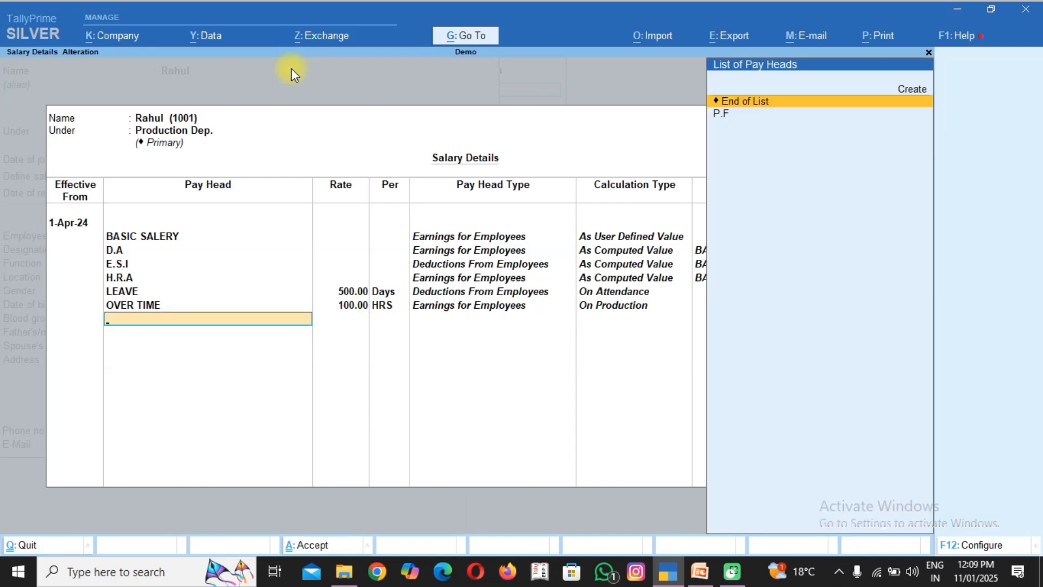
Add the P.F pay head, end the pay head list and save the manager's employee record.
{"action": "key", "text": "Down"}
{"action": "key", "text": "Return"}
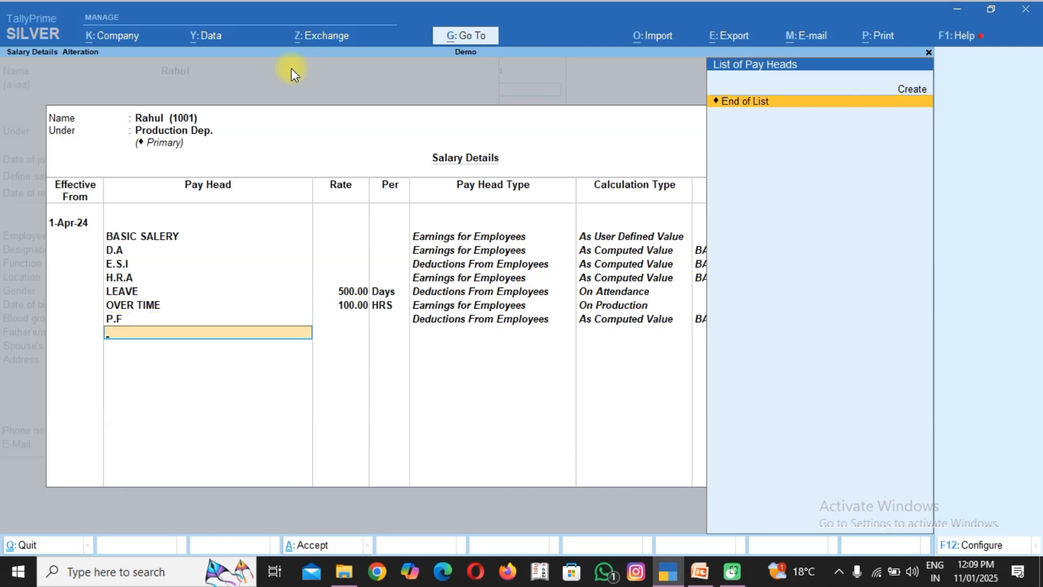
{"action": "key", "text": "Return"}
{"action": "key", "text": "Return"}
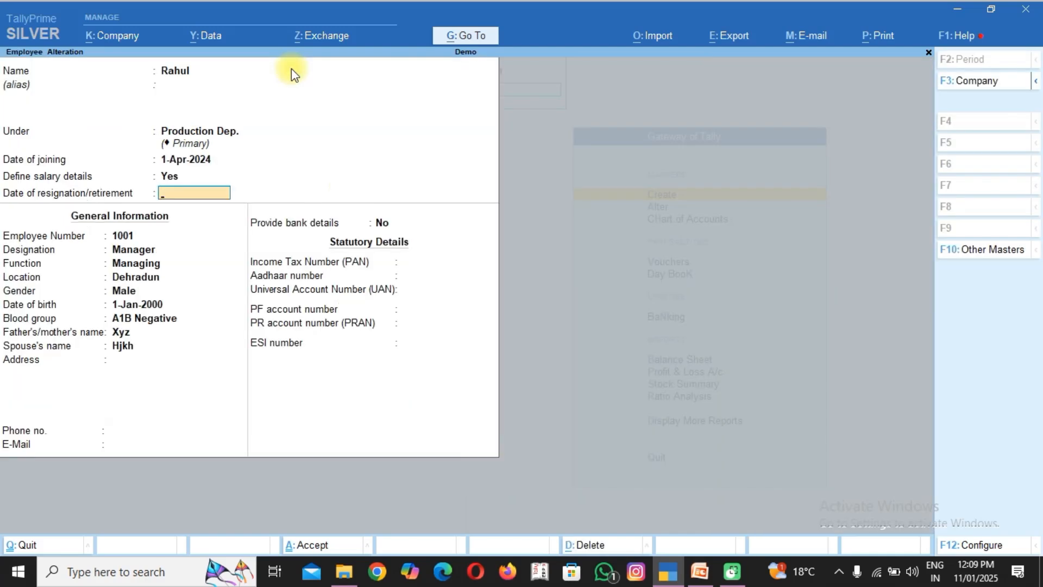
{"action": "key", "text": "Return"}
{"action": "key", "text": "Return"}
{"action": "key", "text": "Return"}
{"action": "key", "text": "ctrl+a"}
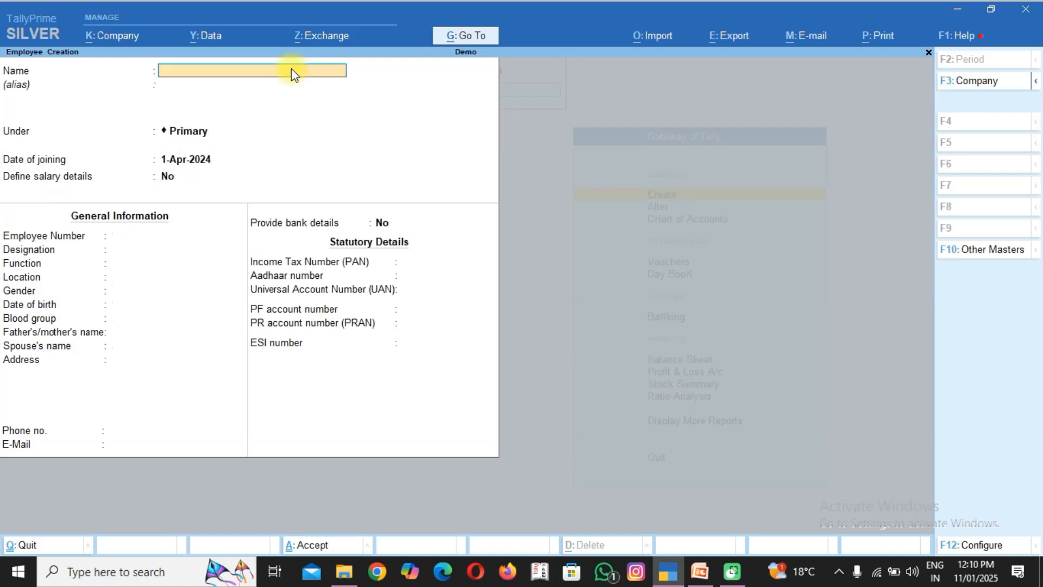
Reopen the Sale Dep. employee's record and define the salary details effective from 1-May-24.
{"action": "key", "text": "Page_Up"}
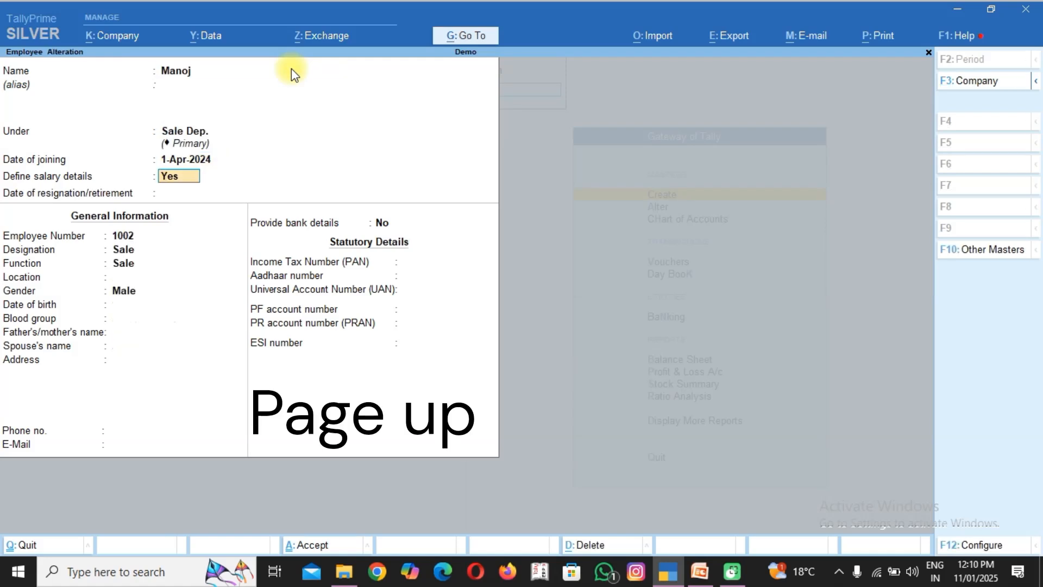
{"action": "key", "text": "Return"}
{"action": "type", "text": "1-5-24"}
{"action": "key", "text": "Return"}
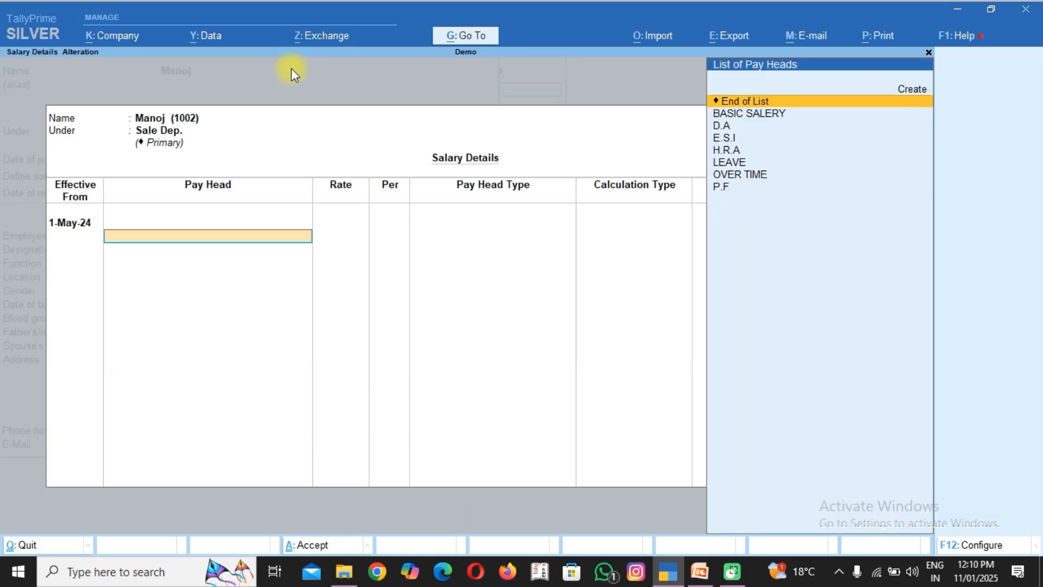
Add the pay heads BASIC SALERY, D.A, E.S.I and H.R.A to the Sale Dep. employee's salary details.
{"action": "key", "text": "Down"}
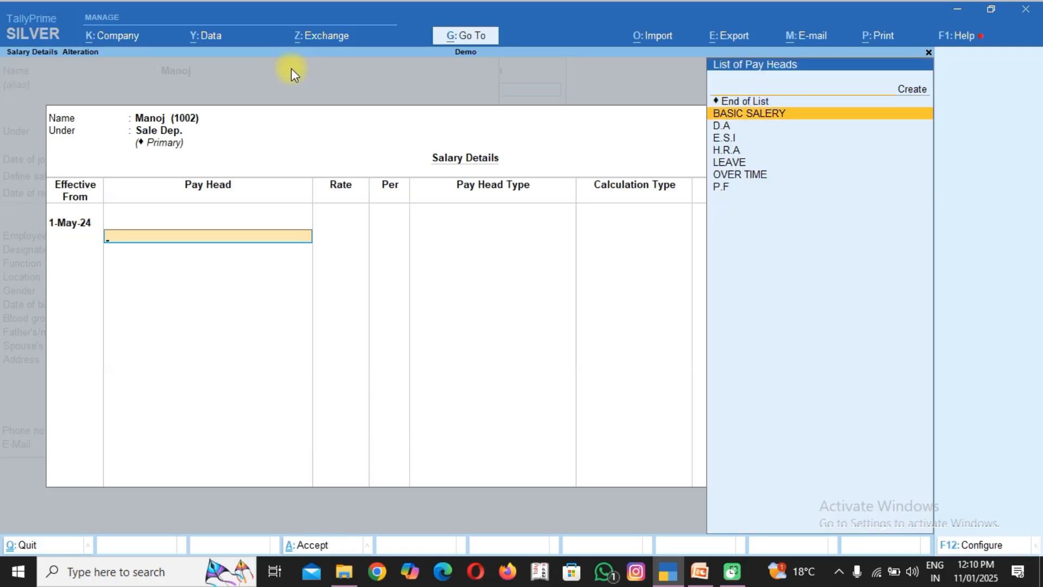
{"action": "key", "text": "Return"}
{"action": "key", "text": "Down"}
{"action": "key", "text": "Return"}
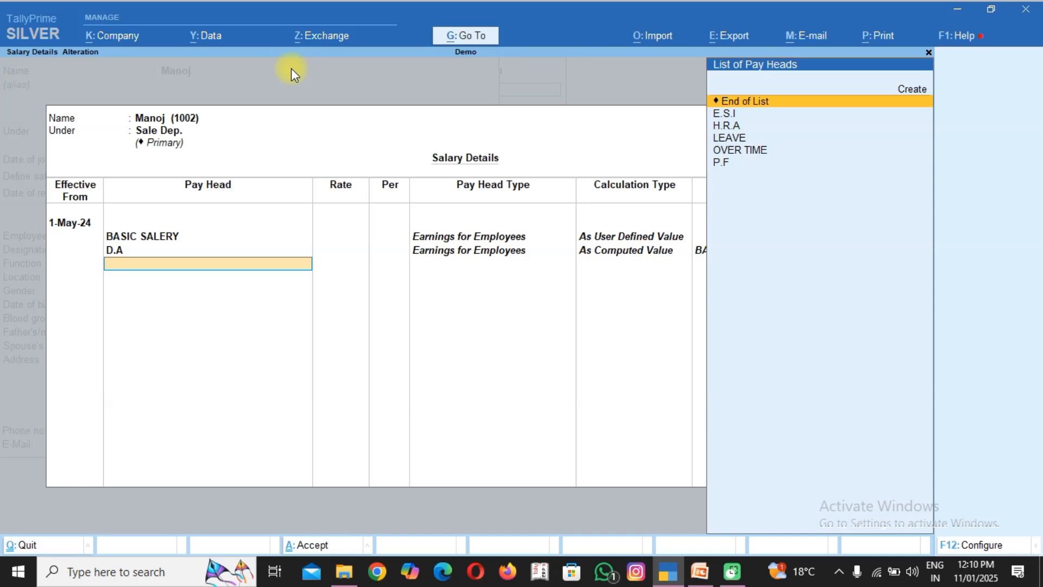
{"action": "key", "text": "Down"}
{"action": "key", "text": "Return"}
{"action": "key", "text": "Down"}
{"action": "key", "text": "Return"}
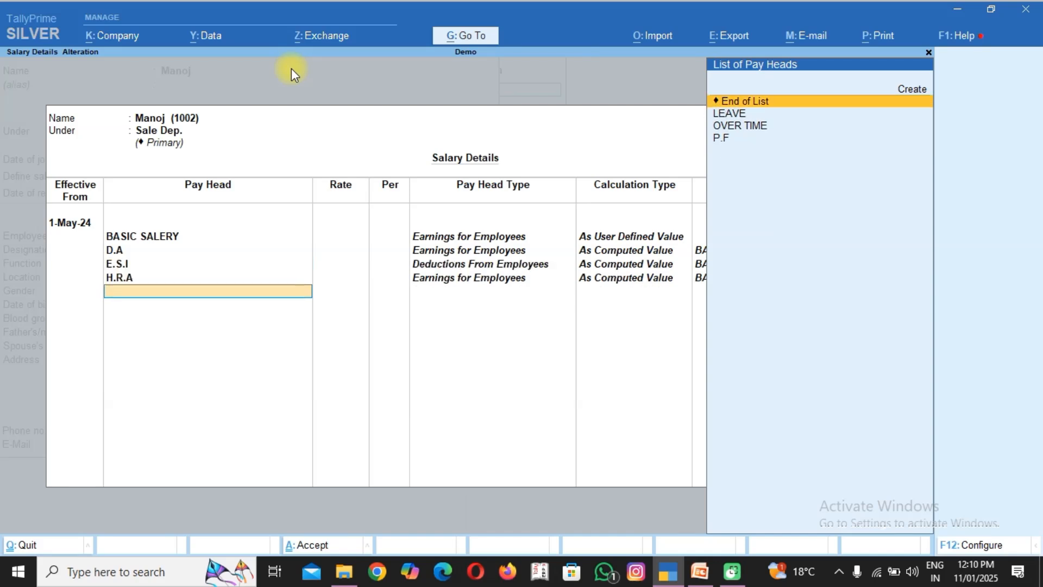
Add the LEAVE pay head at a rate of 1000 per day and OVER TIME at 200 per hour.
{"action": "key", "text": "Down"}
{"action": "key", "text": "Return"}
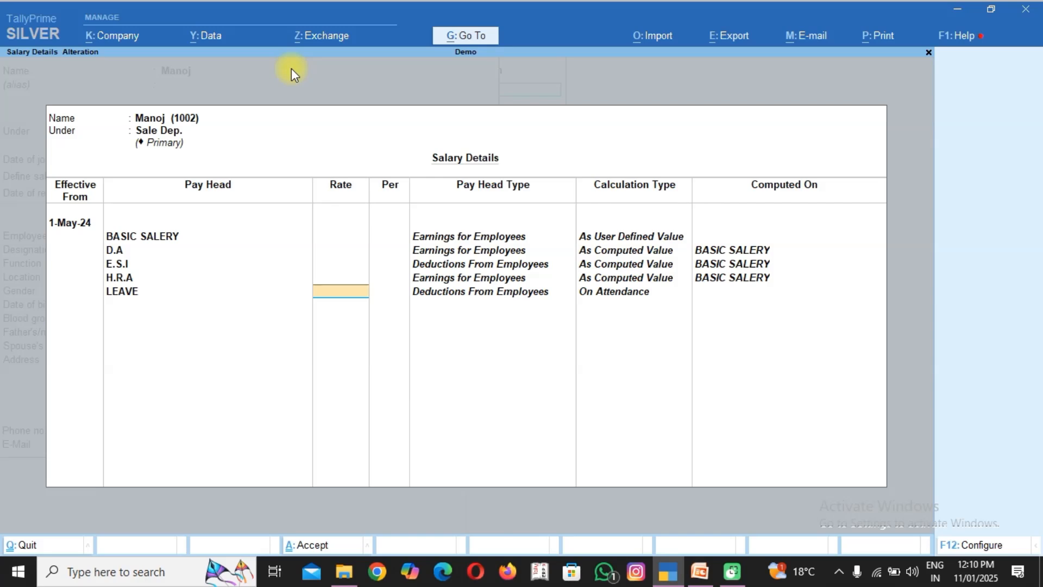
{"action": "type", "text": "1000"}
{"action": "key", "text": "Return"}
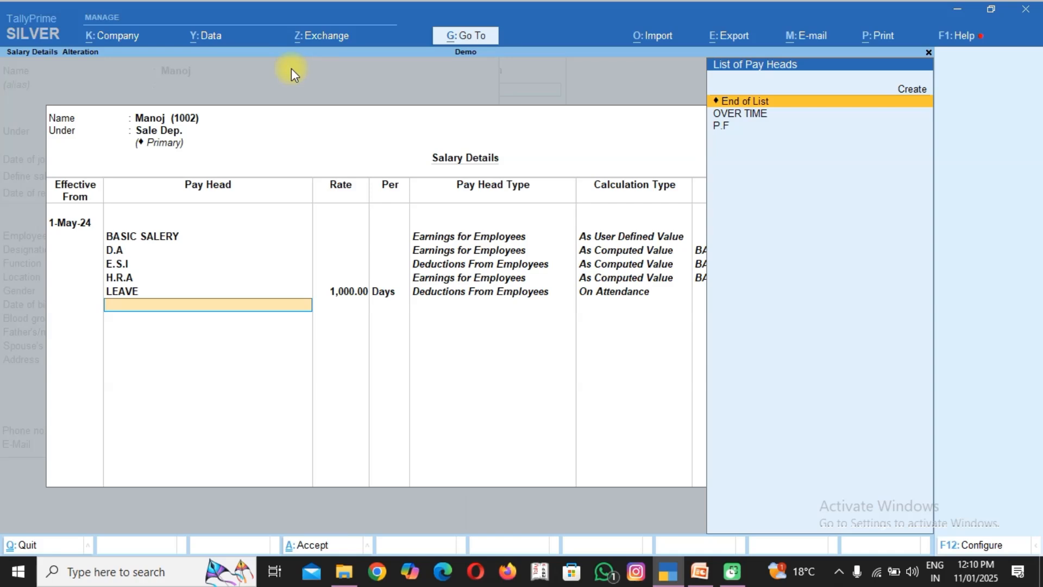
{"action": "key", "text": "Down"}
{"action": "key", "text": "Return"}
{"action": "type", "text": "200"}
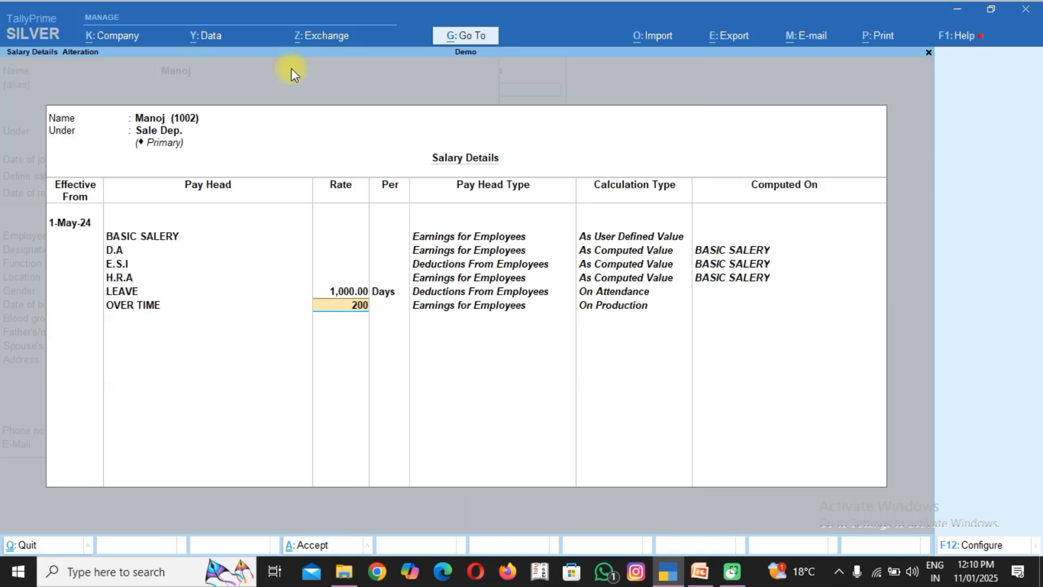
{"action": "key", "text": "Return"}
Add the P.F pay head, finish the salary details and save the Sale Dep. employee's record, returning to the Gateway of Tally.
{"action": "key", "text": "Return"}
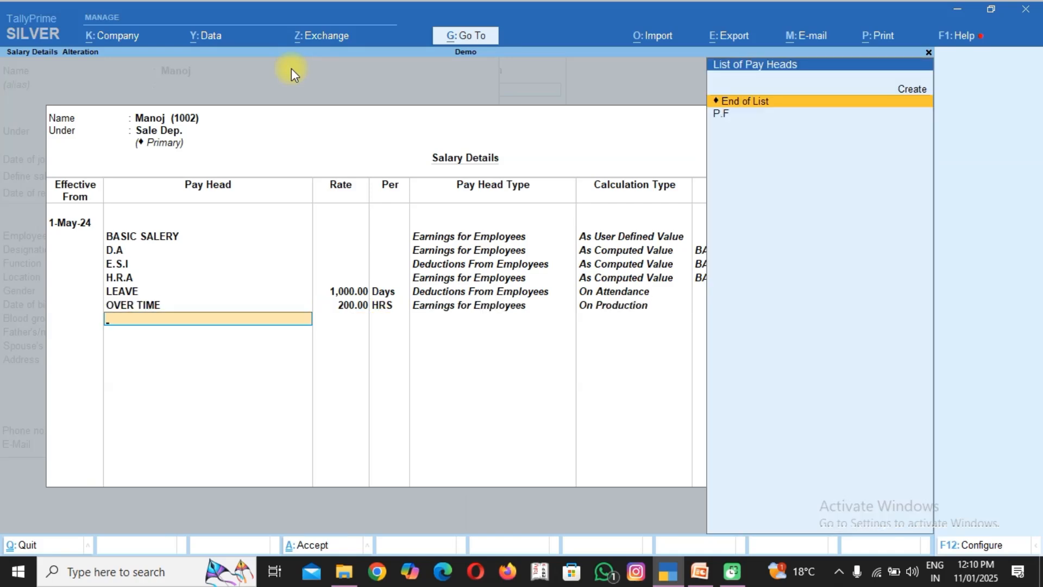
{"action": "key", "text": "Down"}
{"action": "key", "text": "Return"}
{"action": "key", "text": "Return"}
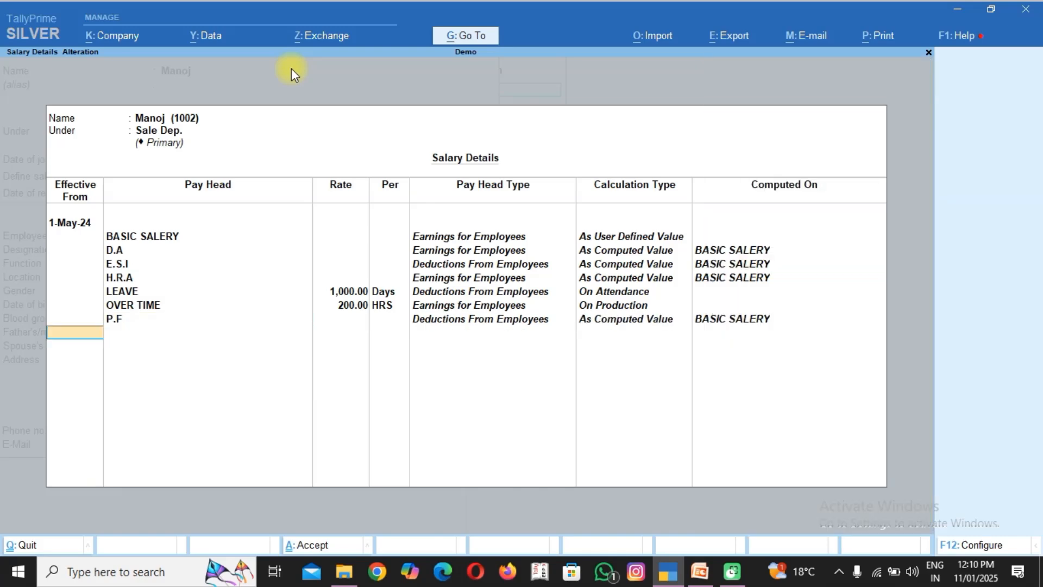
{"action": "key", "text": "Return"}
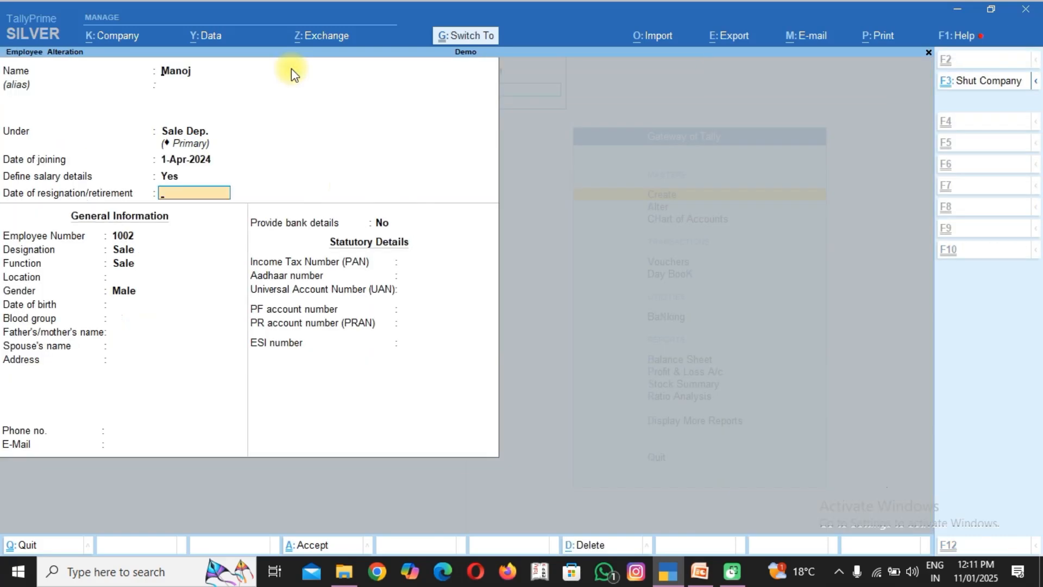
{"action": "key", "text": "ctrl+a"}
{"action": "key", "text": "Escape"}
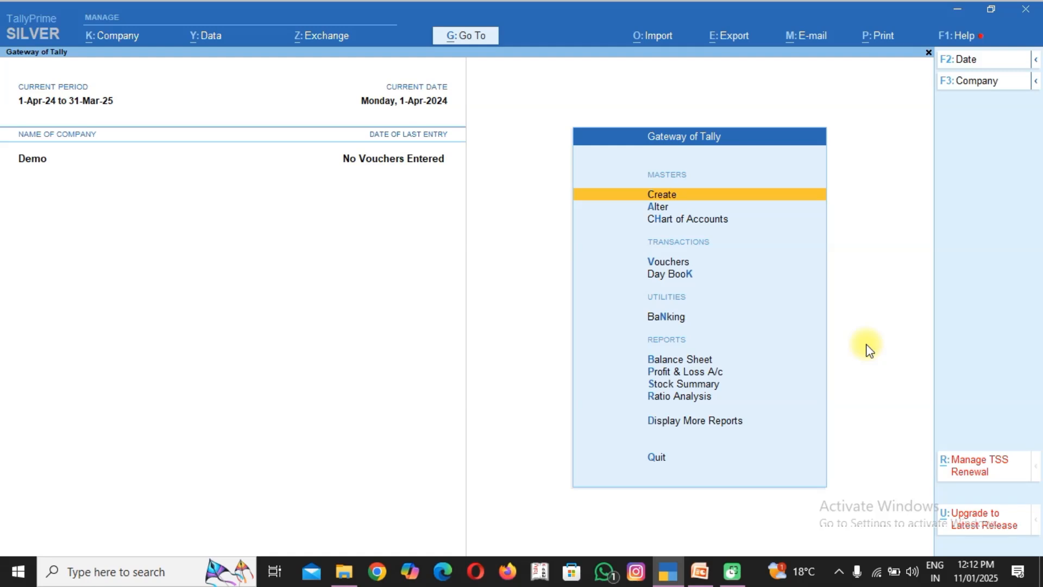
{"action": "key", "text": "Return"}
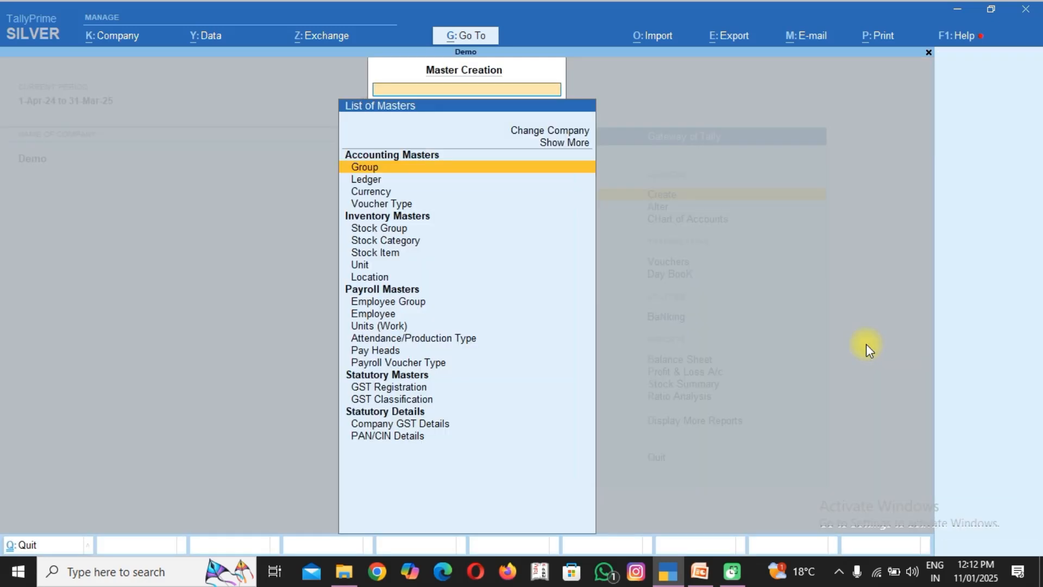
{"action": "key", "text": "Down"}
{"action": "key", "text": "Down"}
{"action": "key", "text": "Down"}
{"action": "key", "text": "Down"}
{"action": "key", "text": "Down"}
{"action": "key", "text": "Down"}
{"action": "key", "text": "Down"}
{"action": "key", "text": "Down"}
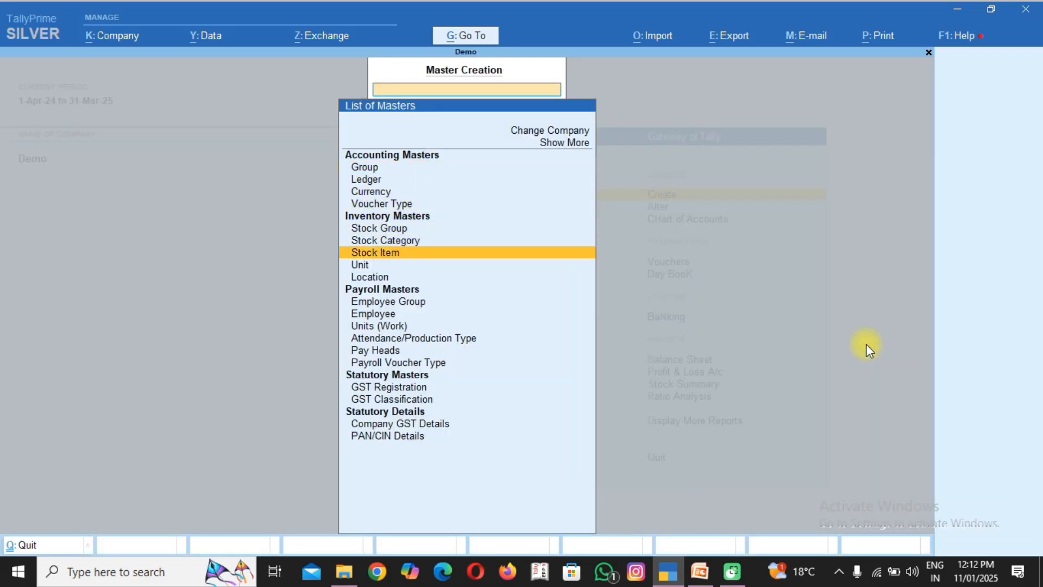
{"action": "key", "text": "Down"}
{"action": "key", "text": "Down"}
{"action": "key", "text": "Down"}
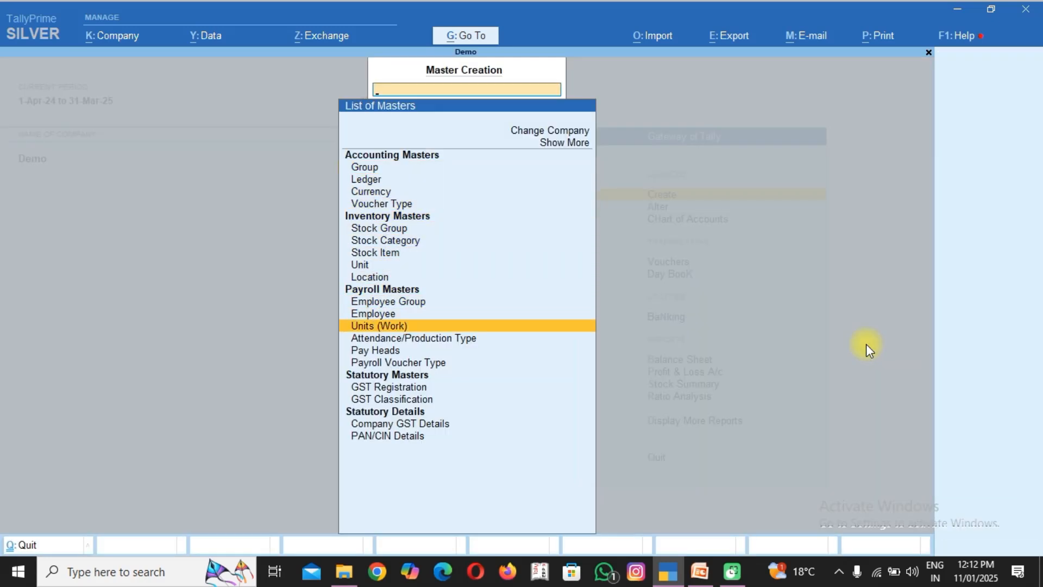
{"action": "key", "text": "Down"}
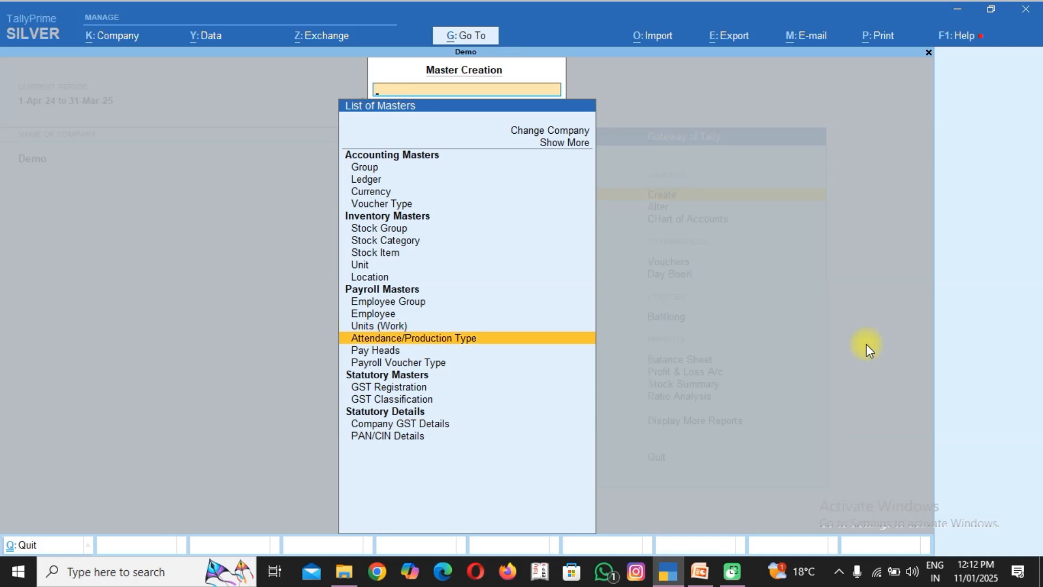
{"action": "key", "text": "Down"}
{"action": "key", "text": "Escape"}
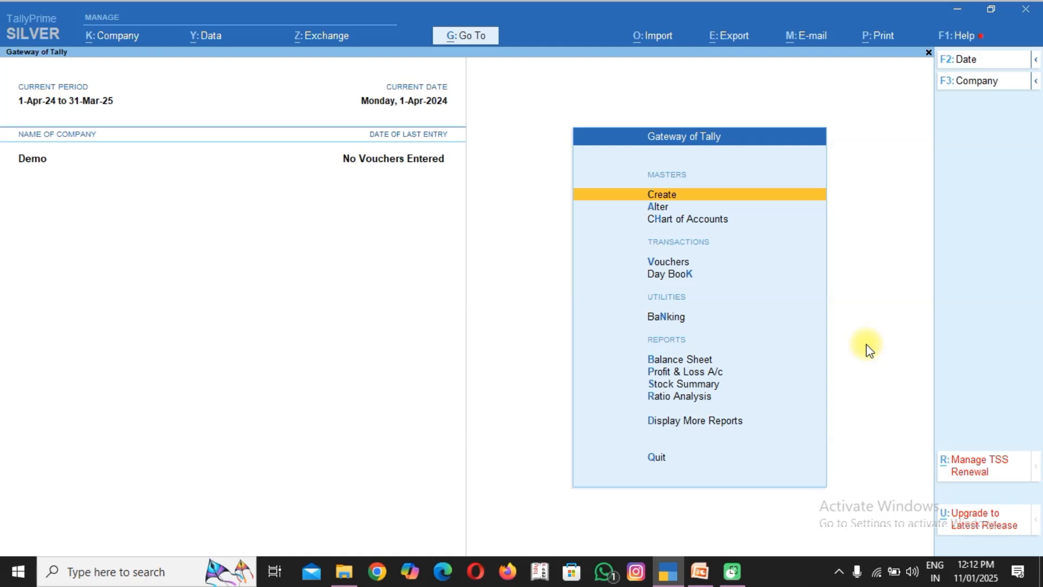
Start a new voucher and change its voucher type to Attendance.
{"action": "key", "text": "v"}
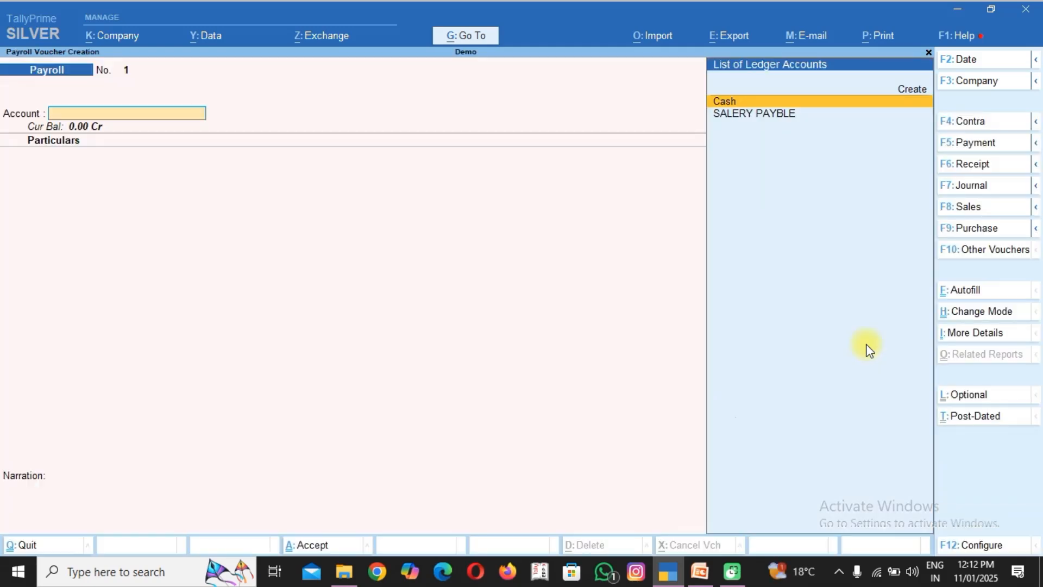
{"action": "key", "text": "F10"}
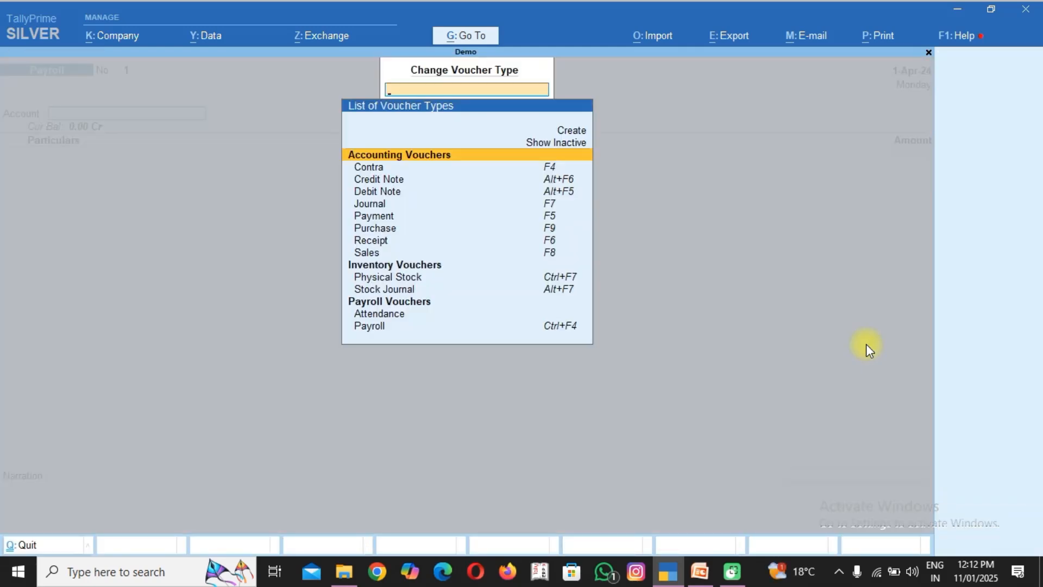
{"action": "key", "text": "Down"}
{"action": "key", "text": "Down"}
{"action": "key", "text": "Down"}
{"action": "key", "text": "Down"}
{"action": "key", "text": "Down"}
{"action": "key", "text": "Down"}
{"action": "key", "text": "Down"}
{"action": "key", "text": "Down"}
{"action": "key", "text": "Down"}
{"action": "key", "text": "Down"}
{"action": "key", "text": "Down"}
{"action": "key", "text": "Down"}
{"action": "key", "text": "Down"}
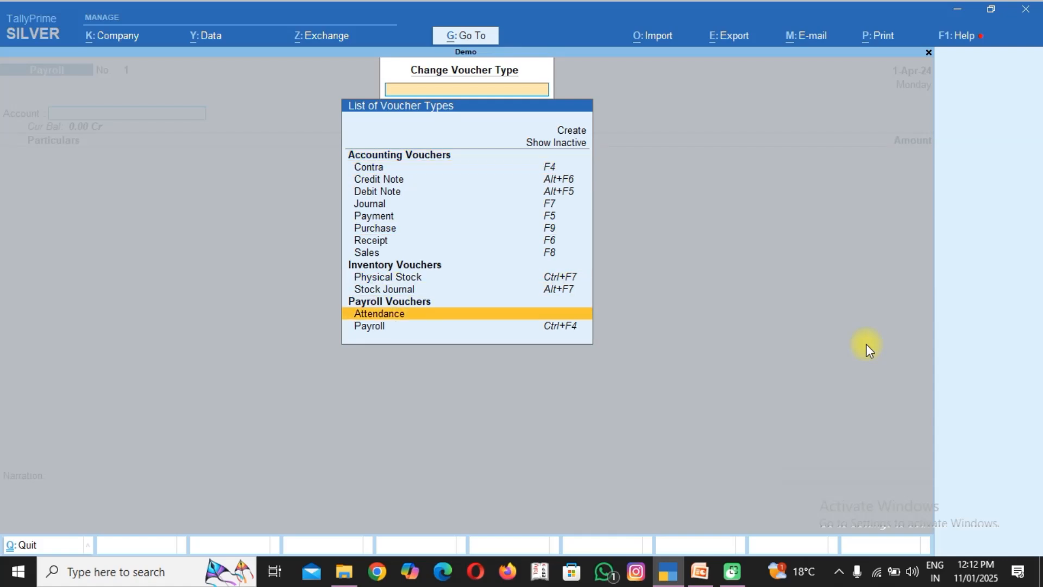
{"action": "key", "text": "Return"}
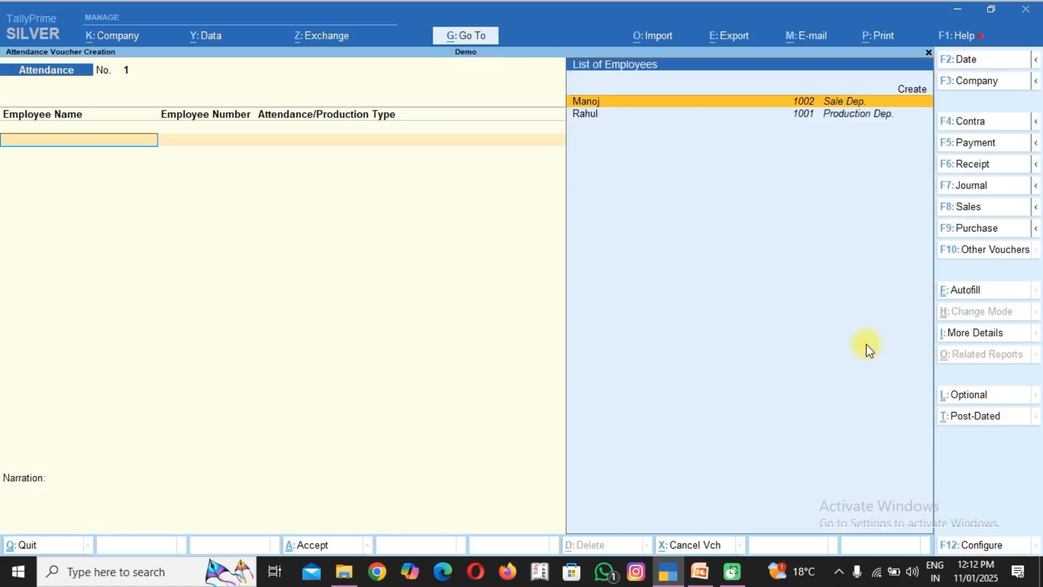
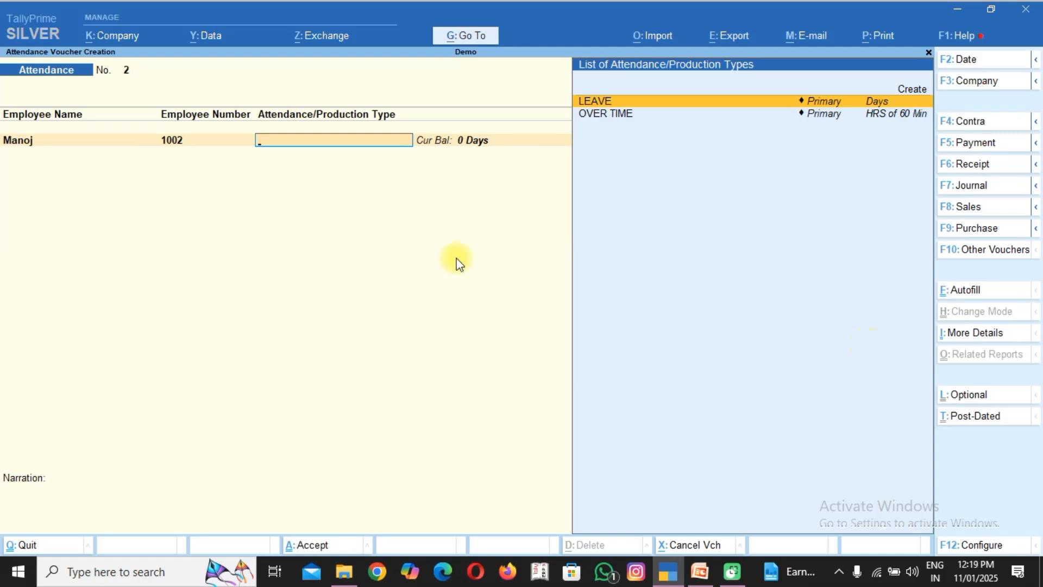
Record 5 days of LEAVE and 30 hours of OVER TIME for the Sale Dep. employee.
{"action": "key", "text": "Return"}
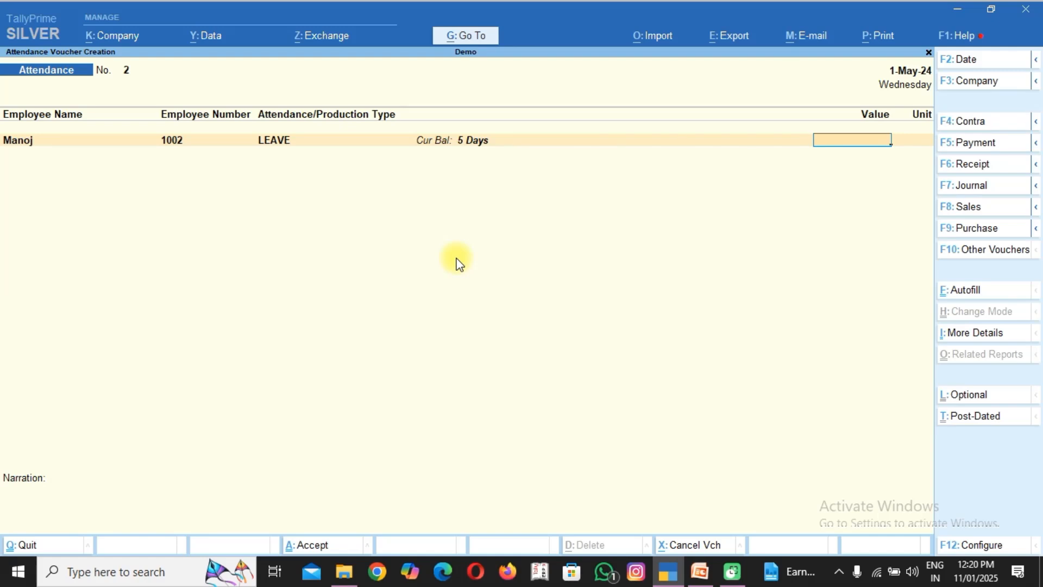
{"action": "type", "text": "5"}
{"action": "key", "text": "Return"}
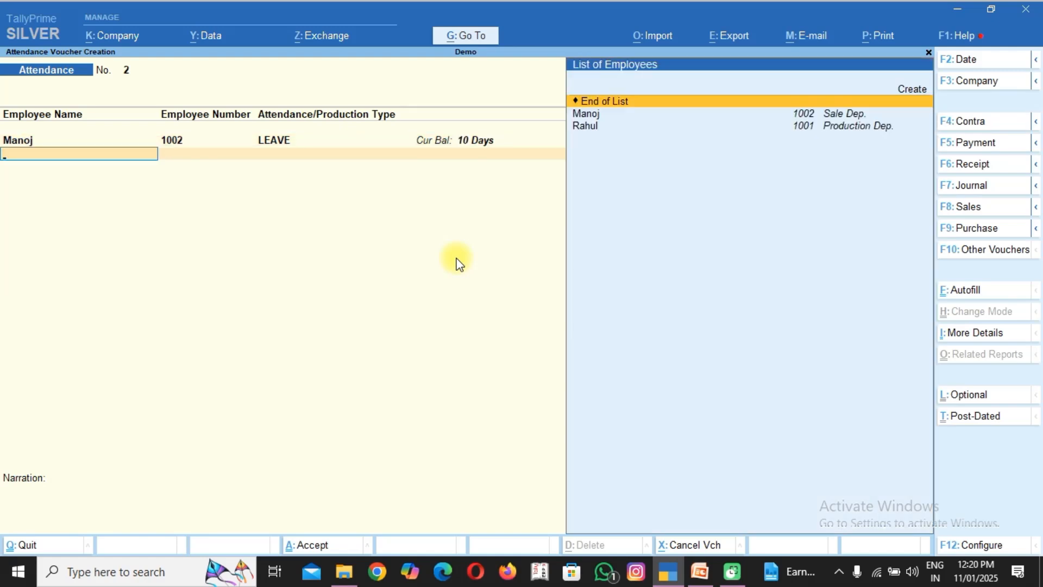
{"action": "key", "text": "Down"}
{"action": "key", "text": "Return"}
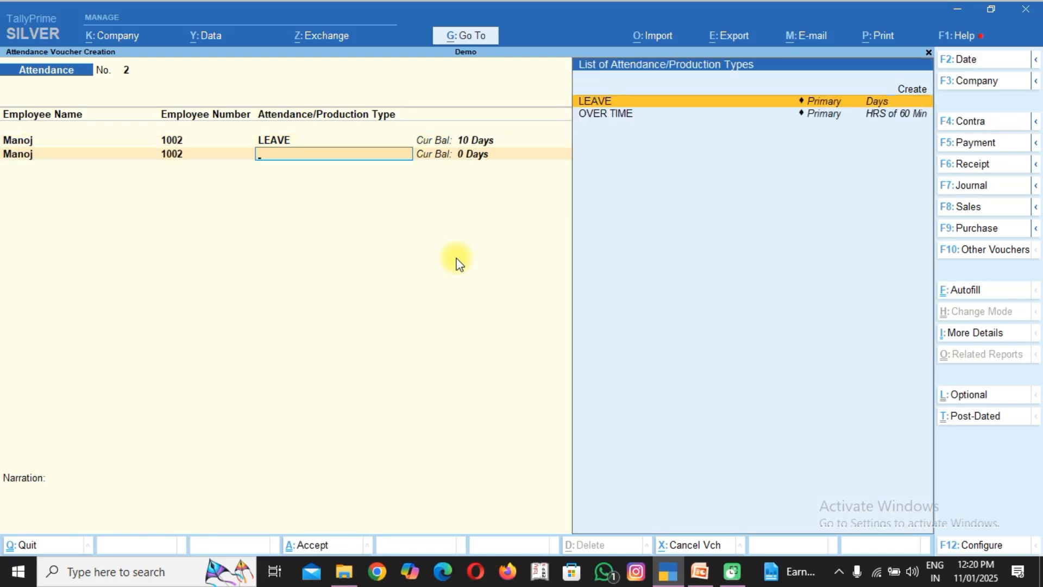
{"action": "key", "text": "Down"}
{"action": "key", "text": "Return"}
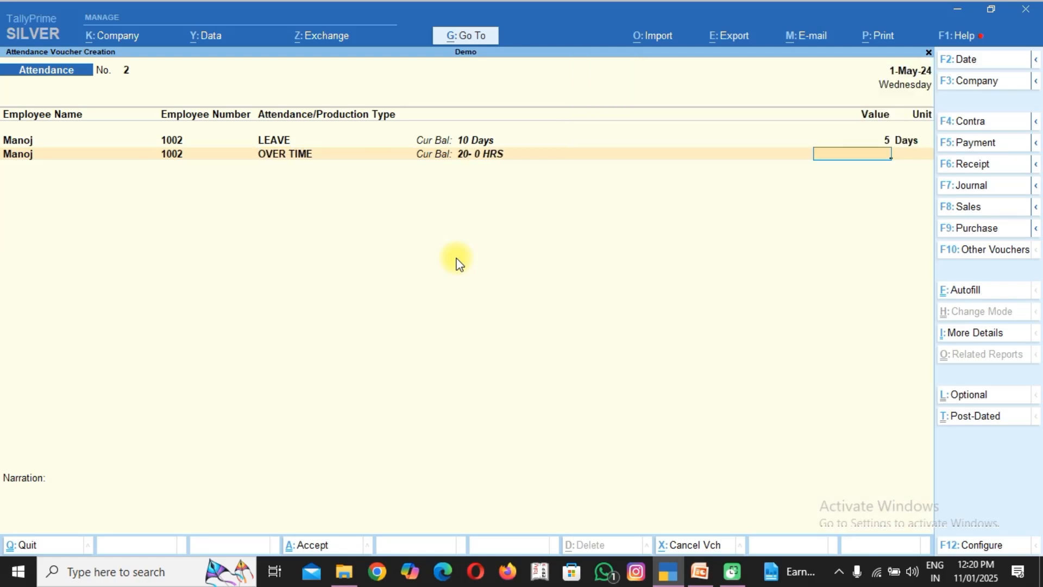
{"action": "type", "text": "30"}
{"action": "key", "text": "Return"}
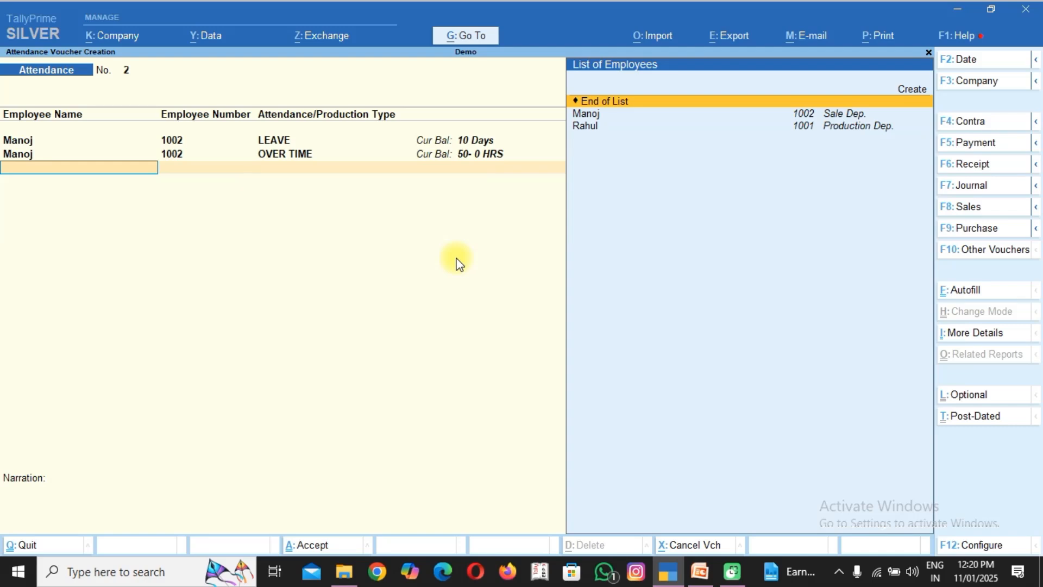
Record 3 days of LEAVE for the Production Dep. employee in the attendance voucher.
{"action": "key", "text": "Down"}
{"action": "key", "text": "Down"}
{"action": "key", "text": "Return"}
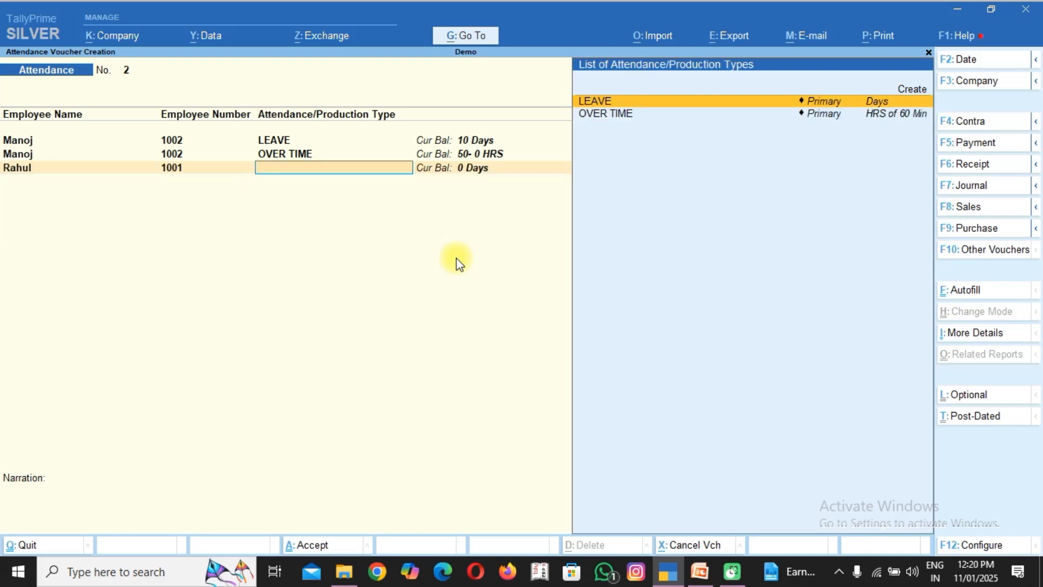
{"action": "key", "text": "Return"}
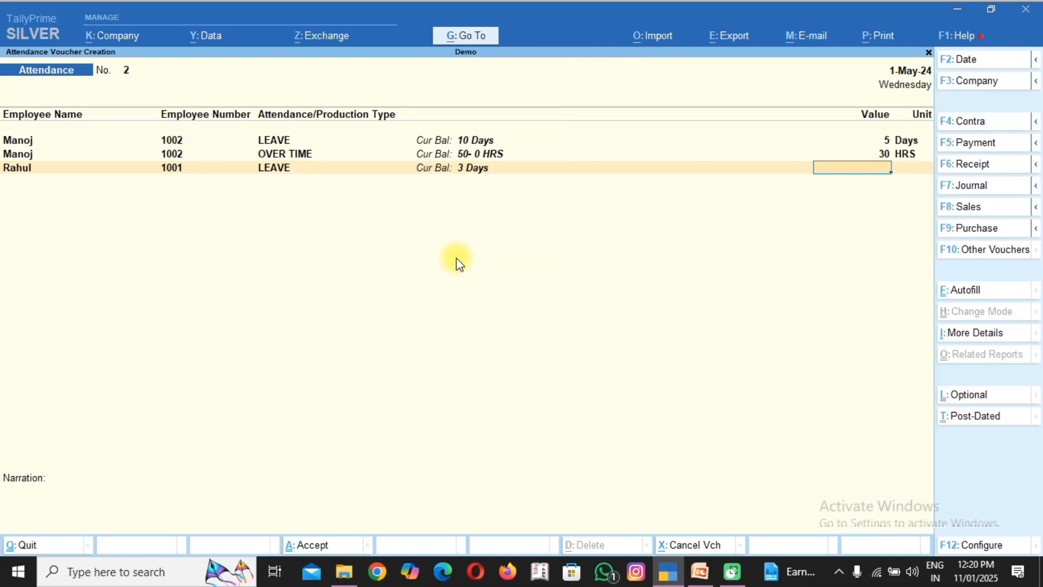
{"action": "type", "text": "3"}
{"action": "key", "text": "Return"}
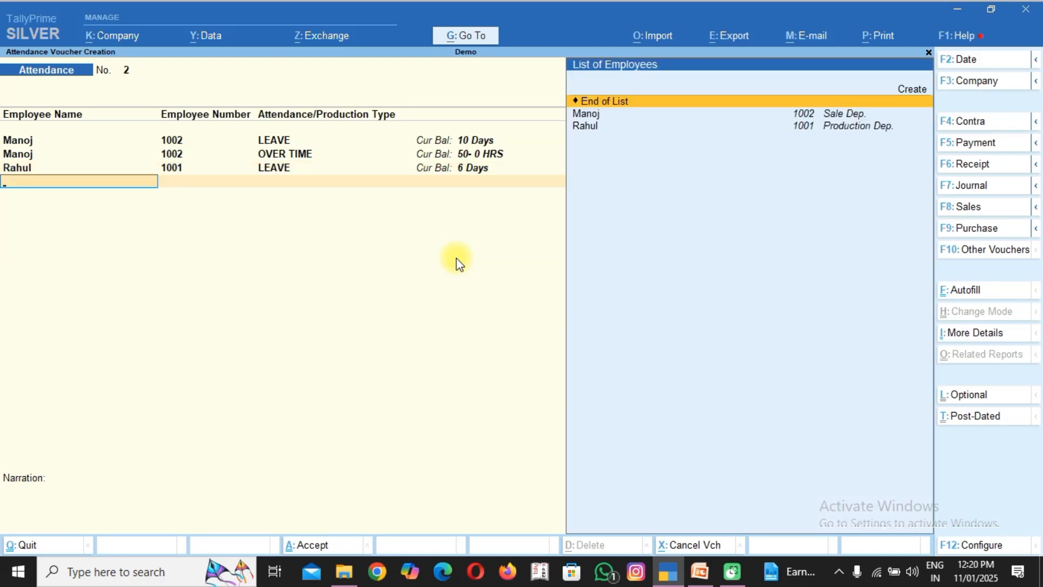
Record 50 hours of OVER TIME for the Production Dep. employee and save the attendance voucher without a narration.
{"action": "key", "text": "Down"}
{"action": "key", "text": "Down"}
{"action": "key", "text": "Return"}
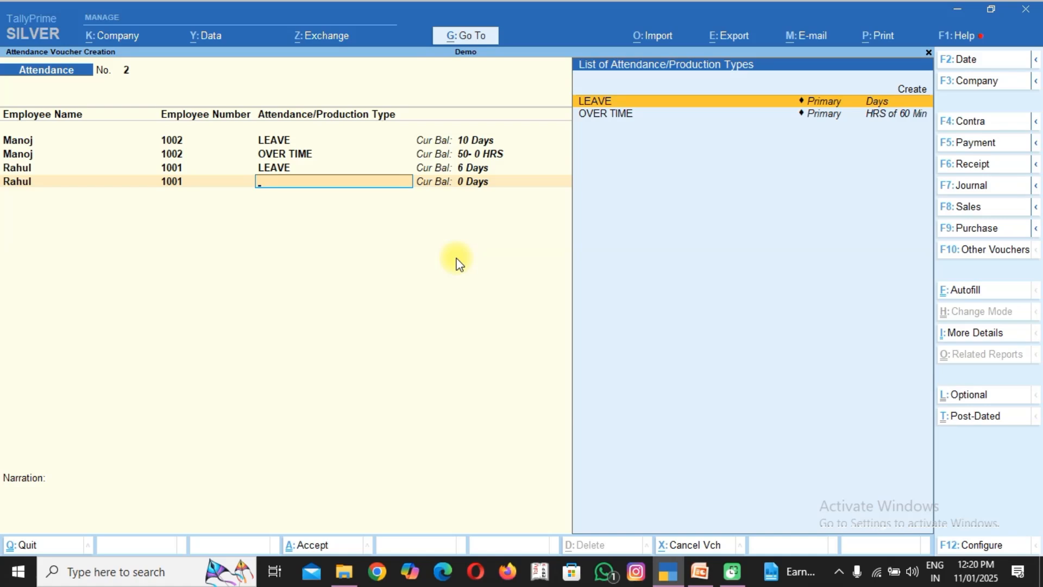
{"action": "key", "text": "Down"}
{"action": "key", "text": "Return"}
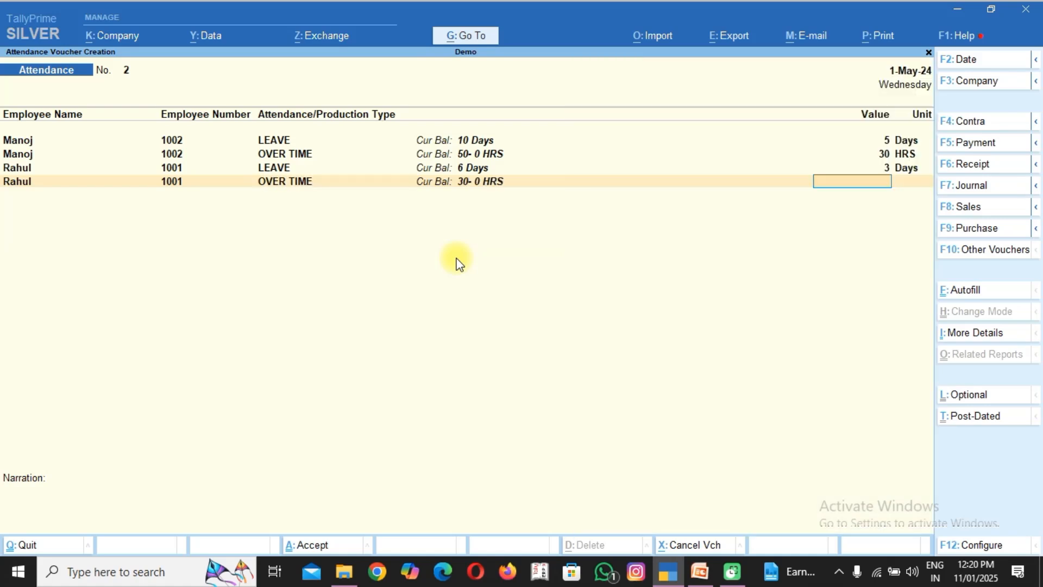
{"action": "type", "text": "50"}
{"action": "key", "text": "Return"}
{"action": "key", "text": "Return"}
{"action": "key", "text": "Return"}
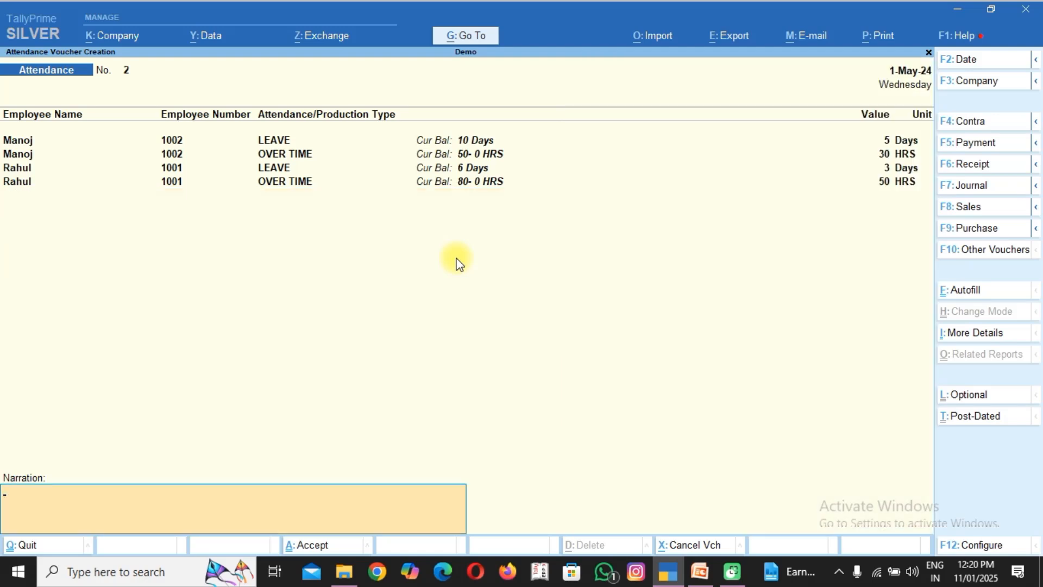
{"action": "key", "text": "Return"}
{"action": "key", "text": "Return"}
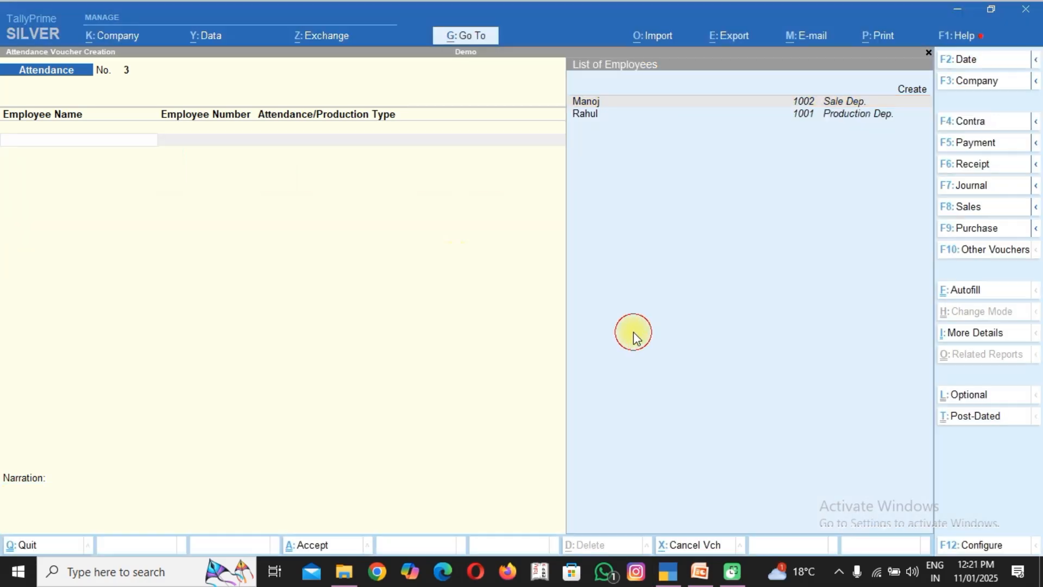
Switch to a Payroll voucher and autofill it as User Defined for 1-5-2024 to 31-5-2024, All Items, sorted by Employee Name, using ledger SALERY PAYBLE.
{"action": "key", "text": "ctrl+F4"}
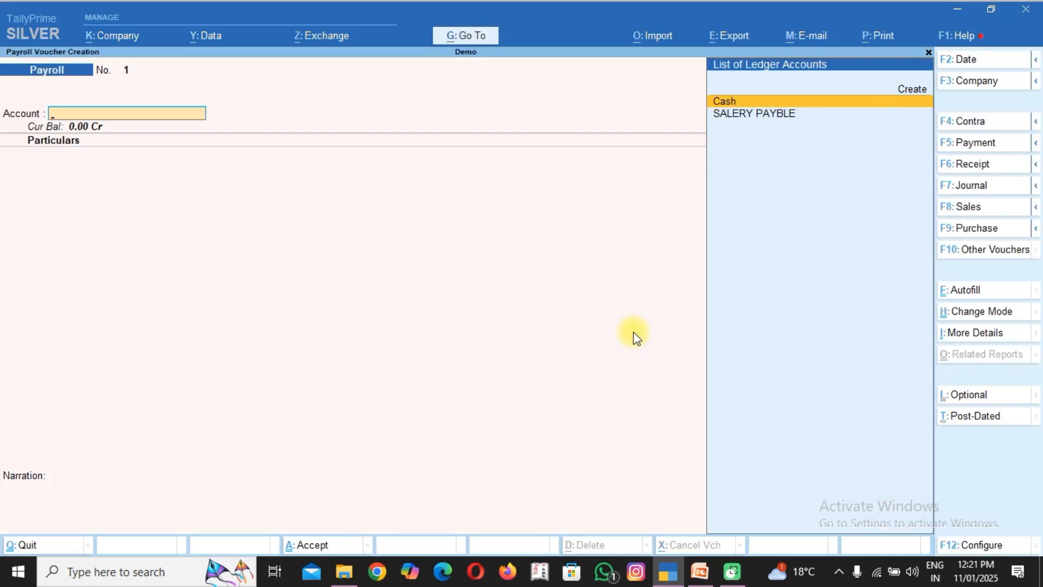
{"action": "key", "text": "ctrl+f"}
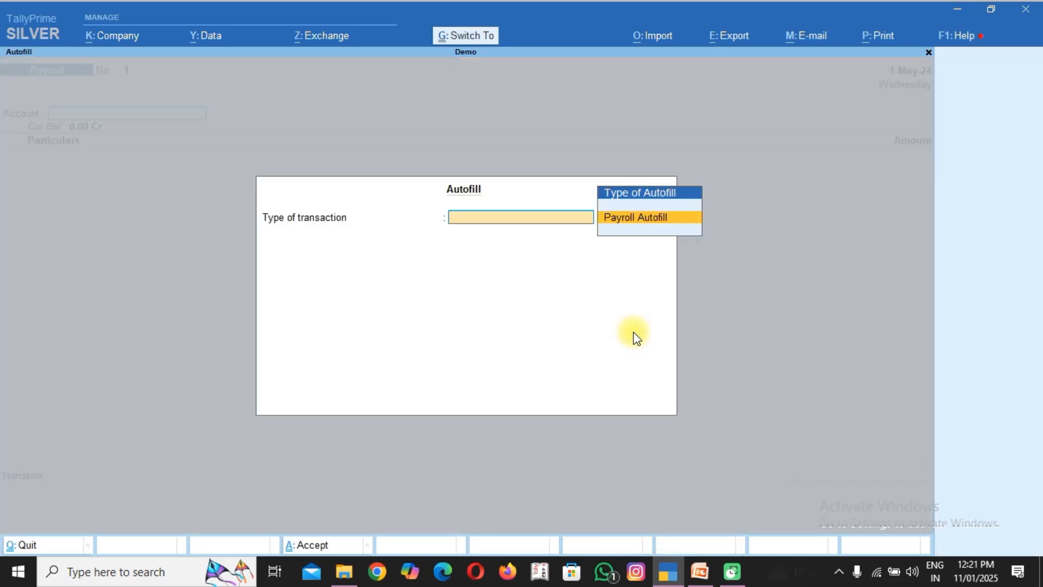
{"action": "key", "text": "Return"}
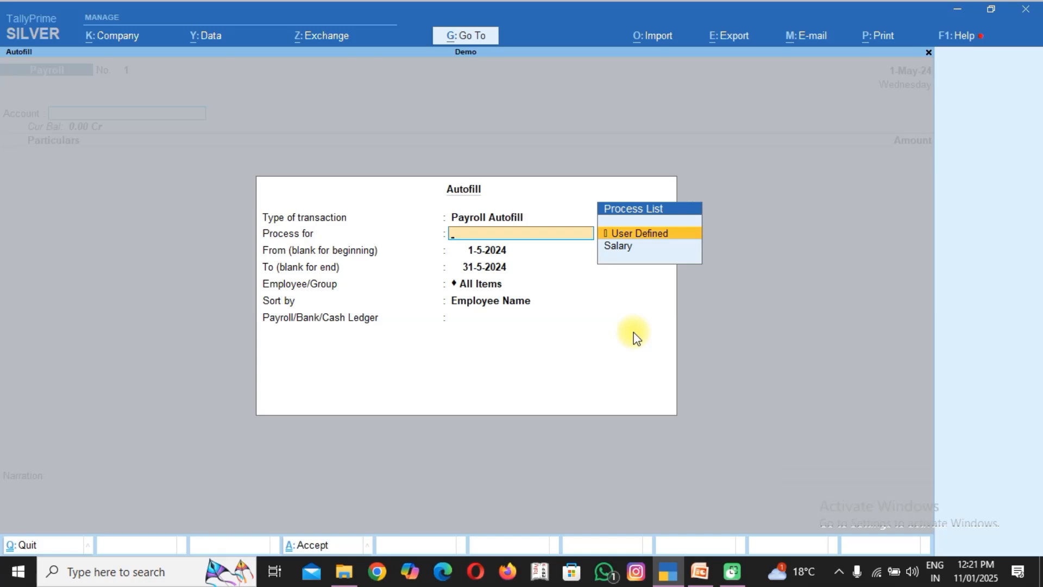
{"action": "key", "text": "Return"}
{"action": "key", "text": "Return"}
{"action": "key", "text": "Return"}
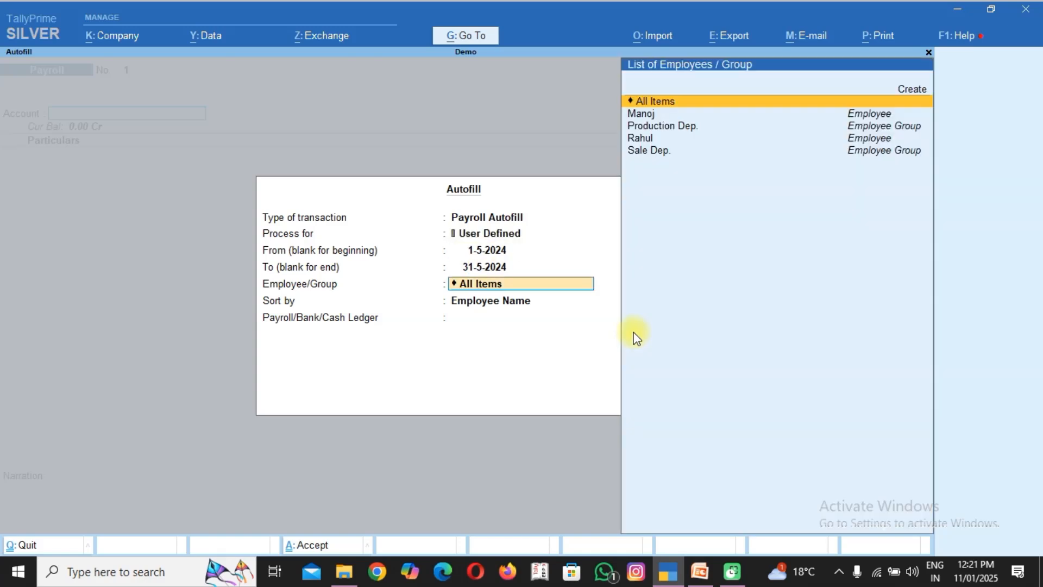
{"action": "key", "text": "Return"}
{"action": "key", "text": "Return"}
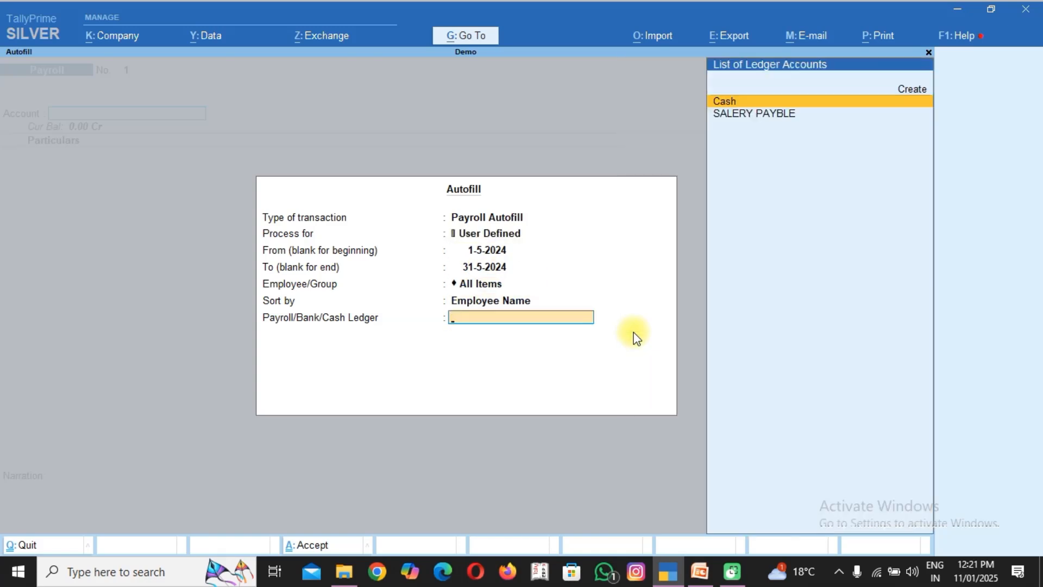
{"action": "key", "text": "Down"}
{"action": "key", "text": "Return"}
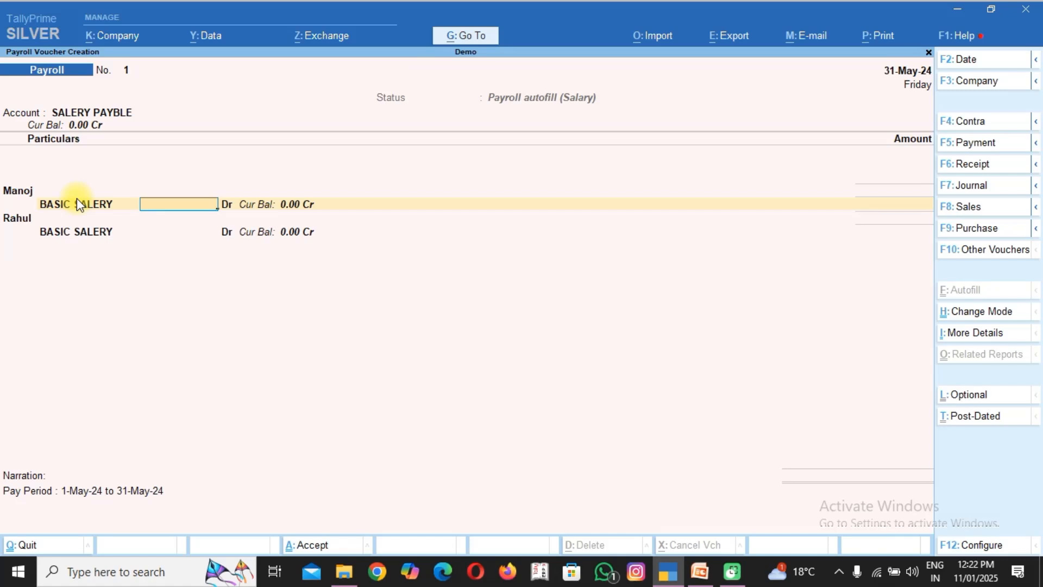
Enter BASIC SALERY of 30,000 for the Sale Dep. employee and 15,000 for the Production Dep. employee, and save the payroll voucher.
{"action": "type", "text": "30000"}
{"action": "key", "text": "Return"}
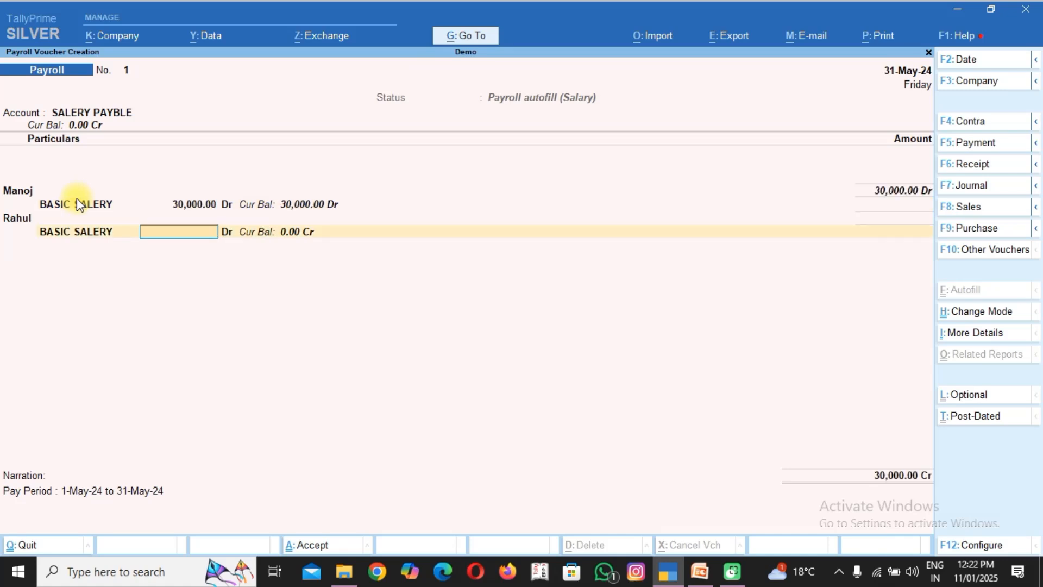
{"action": "type", "text": "150000"}
{"action": "key", "text": "BackSpace"}
{"action": "key", "text": "Return"}
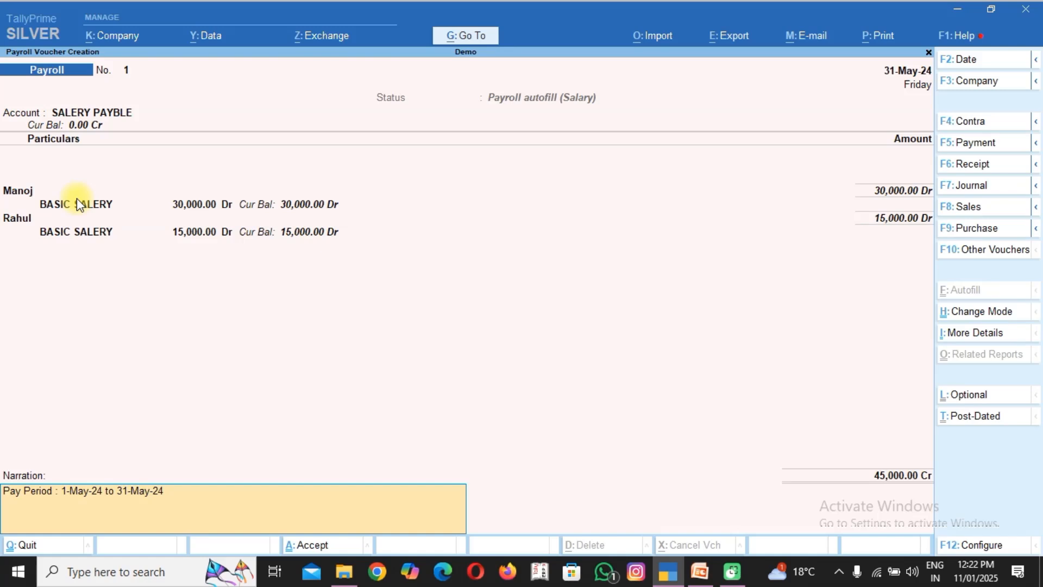
{"action": "key", "text": "Return"}
{"action": "key", "text": "Return"}
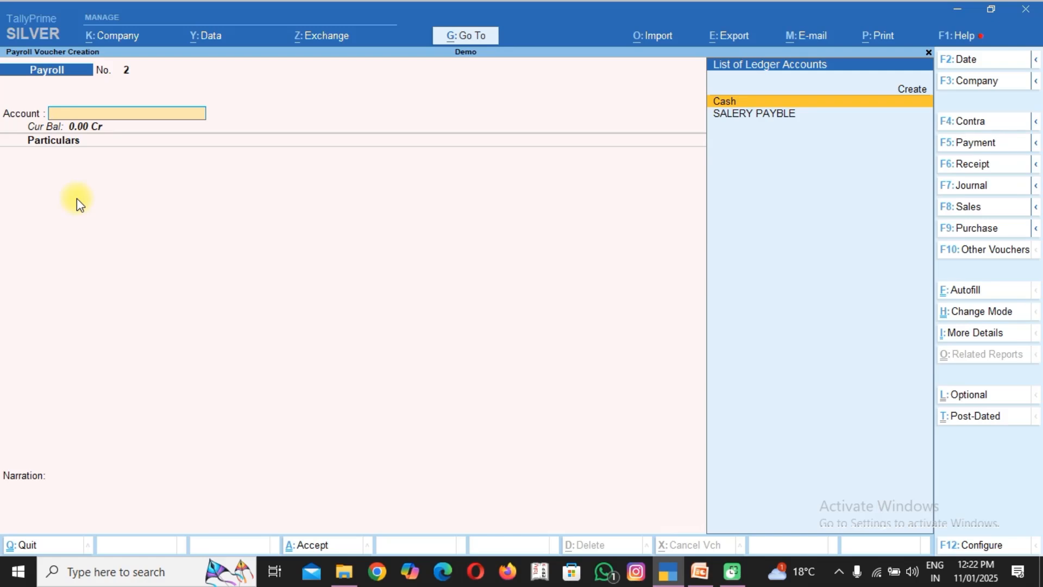
Leave voucher entry and open the Sale Dep. employee's Pay Slip from the Payroll Reports.
{"action": "key", "text": "Escape"}
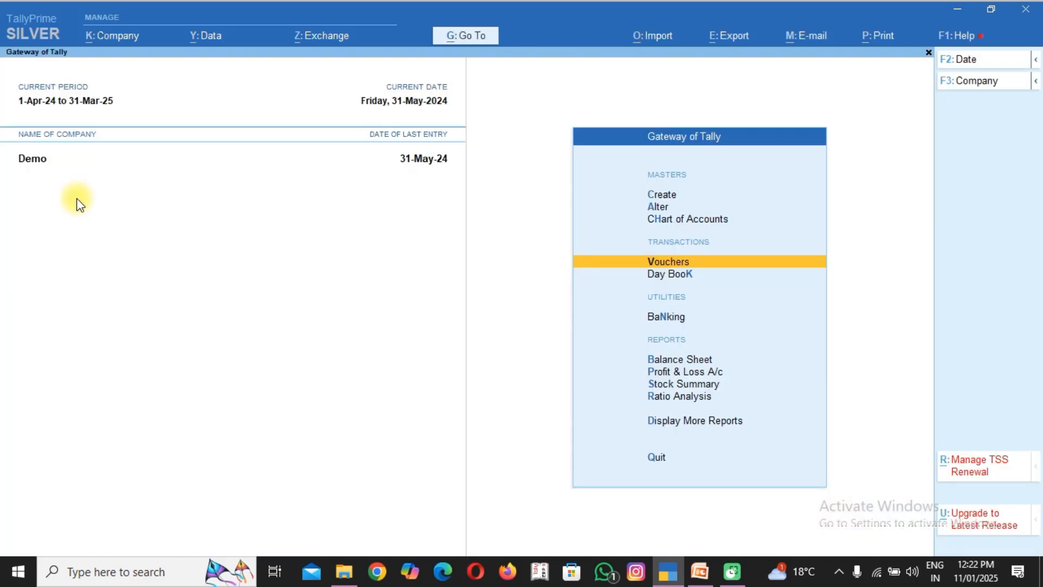
{"action": "key", "text": "Up"}
{"action": "key", "text": "Up"}
{"action": "key", "text": "Up"}
{"action": "key", "text": "d"}
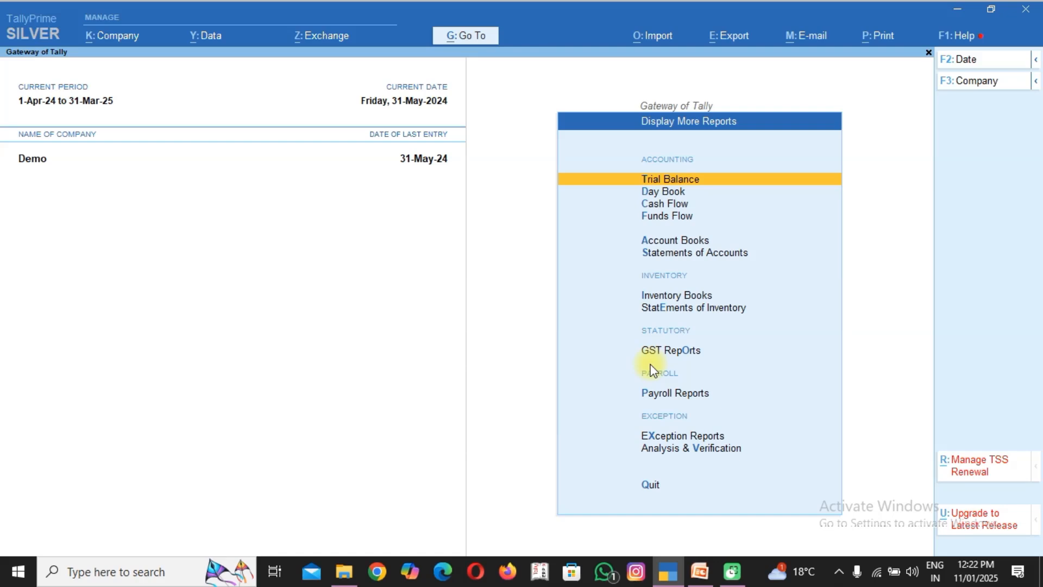
{"action": "key", "text": "p"}
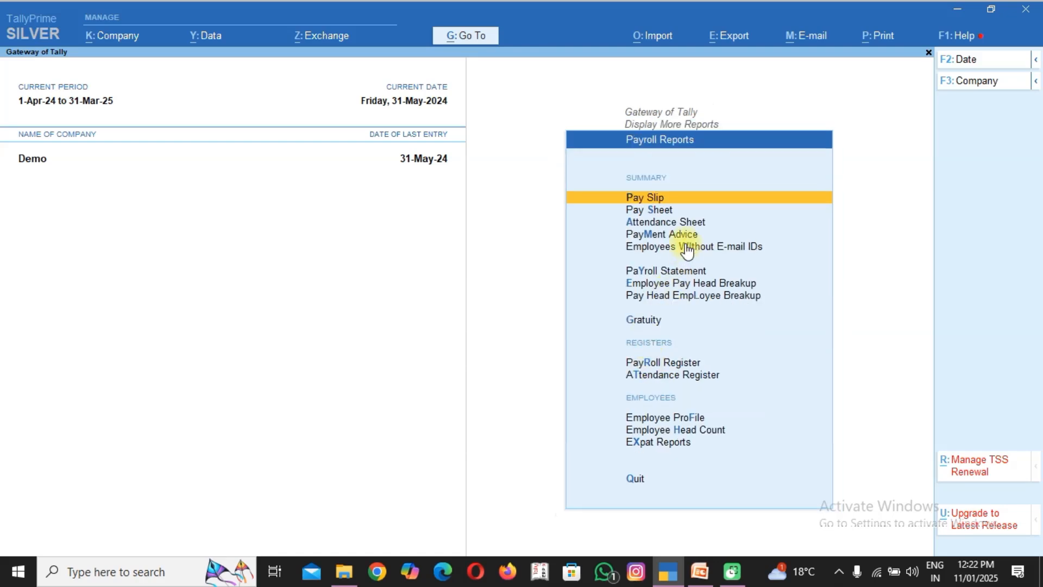
{"action": "left_click", "coordinate": [646, 201]}
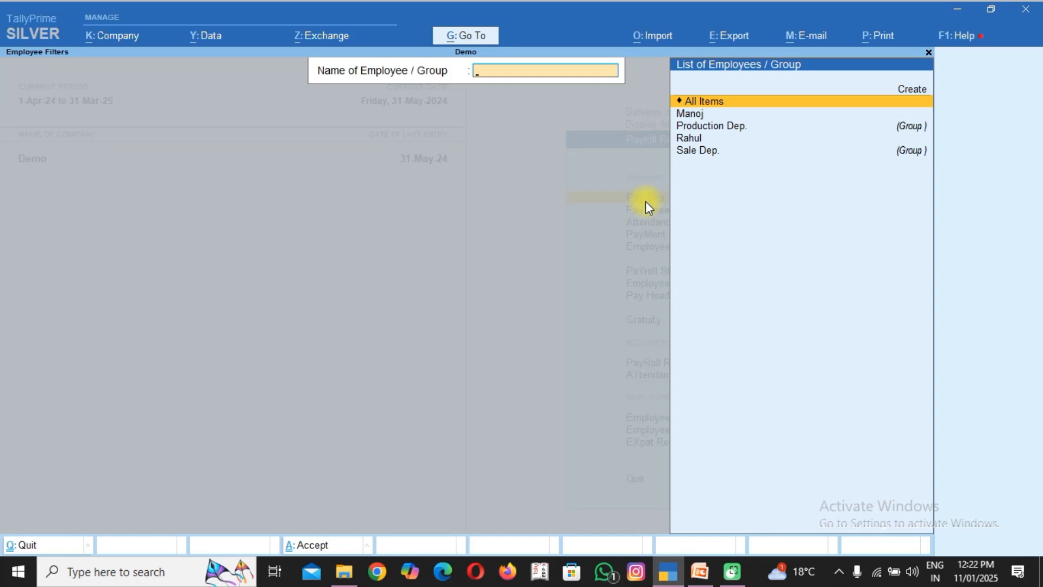
{"action": "key", "text": "Down"}
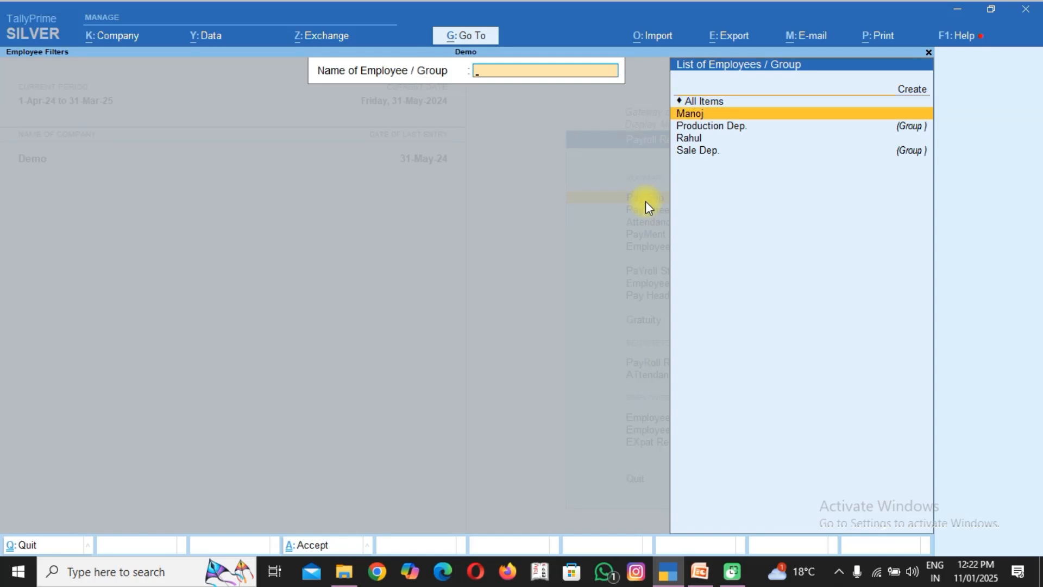
{"action": "key", "text": "Return"}
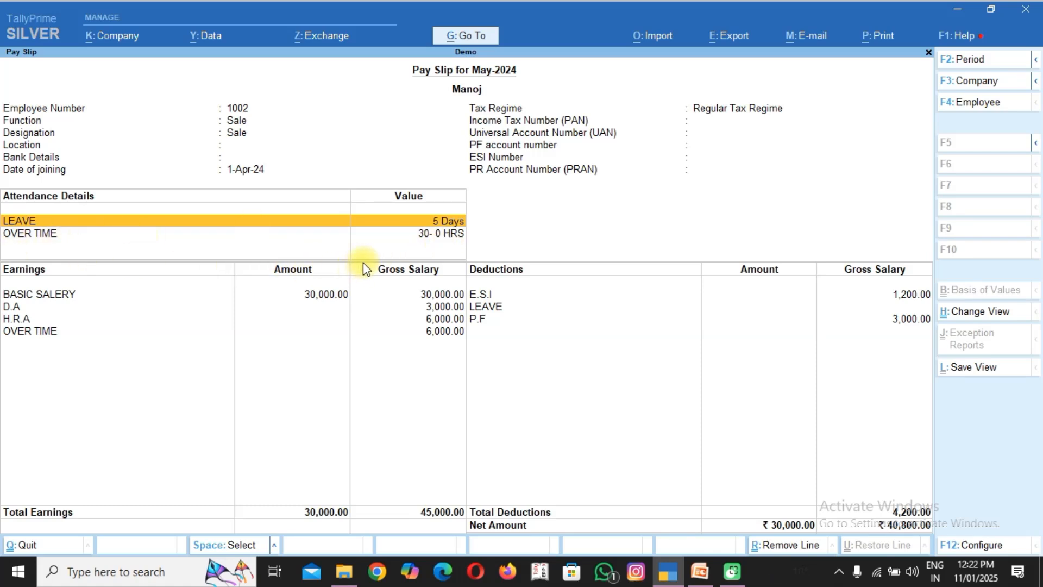
Examine the attendance details, earnings and deductions on the Sale Dep. employee's pay slip for May-2024.
{"action": "key", "text": "shift+Return"}
{"action": "key", "text": "shift+Return"}
{"action": "key", "text": "Down"}
{"action": "key", "text": "Down"}
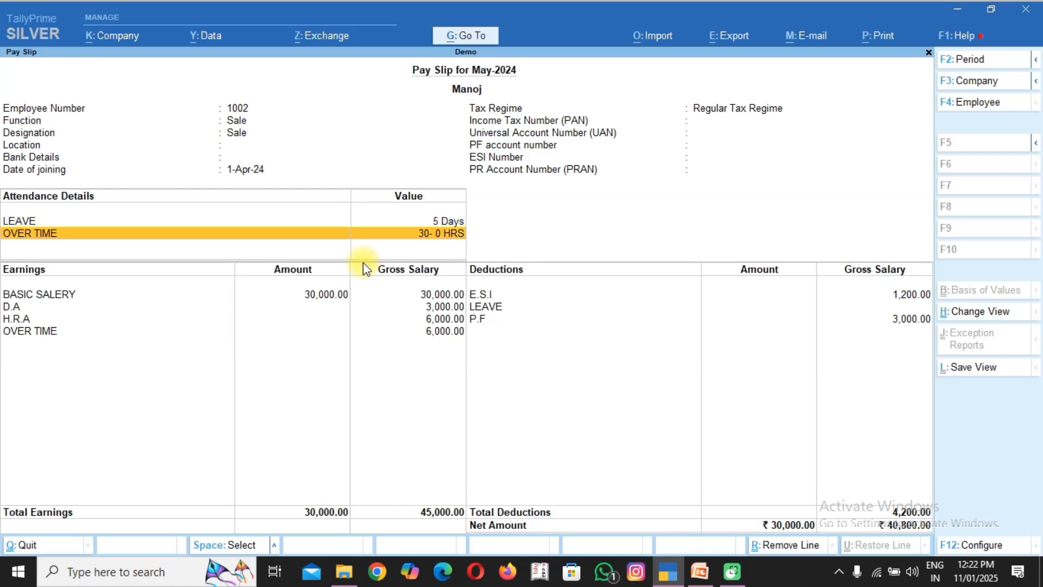
{"action": "key", "text": "Down"}
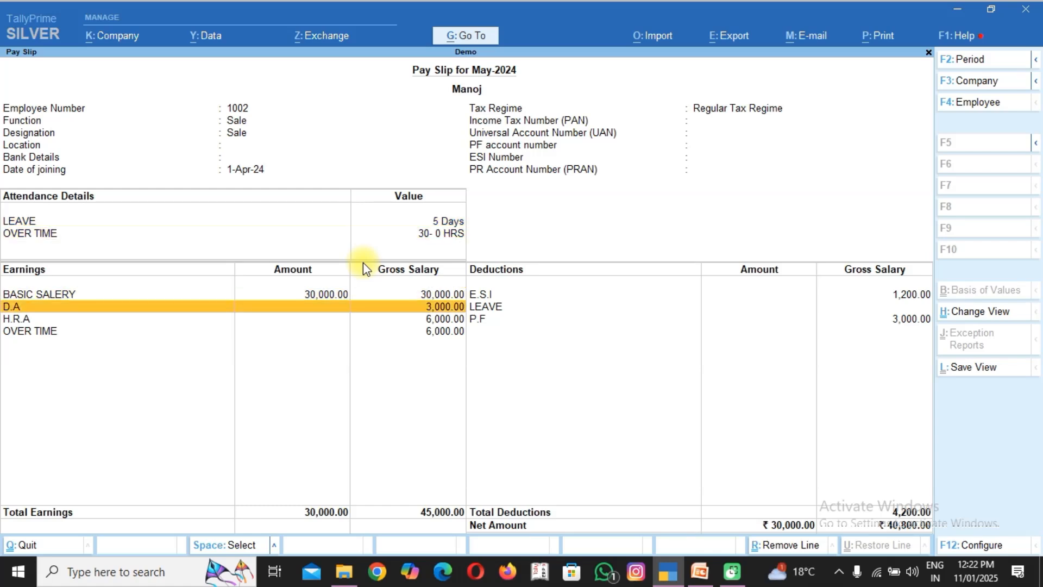
{"action": "key", "text": "Down"}
{"action": "key", "text": "Down"}
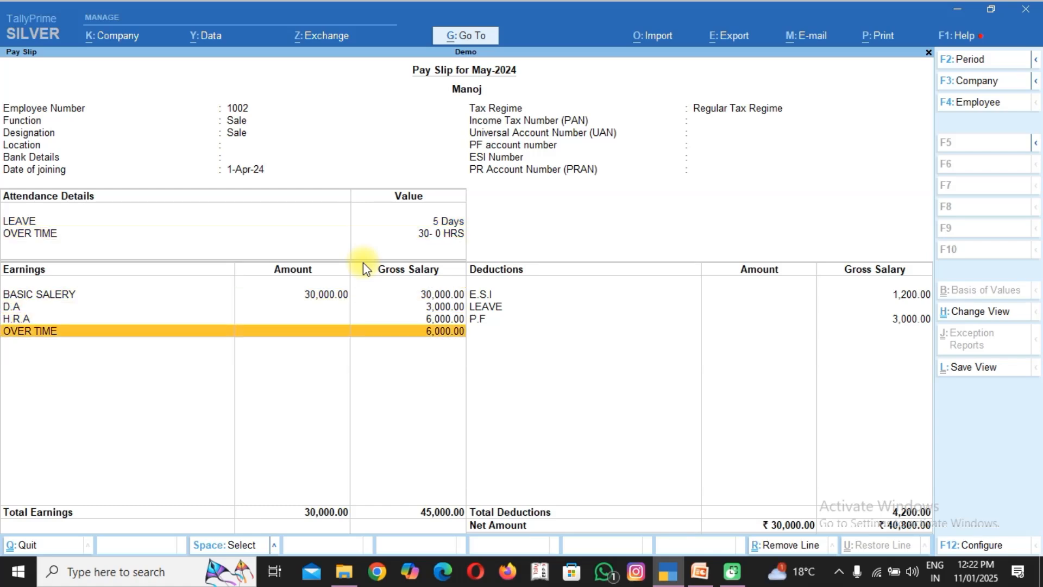
{"action": "key", "text": "Right"}
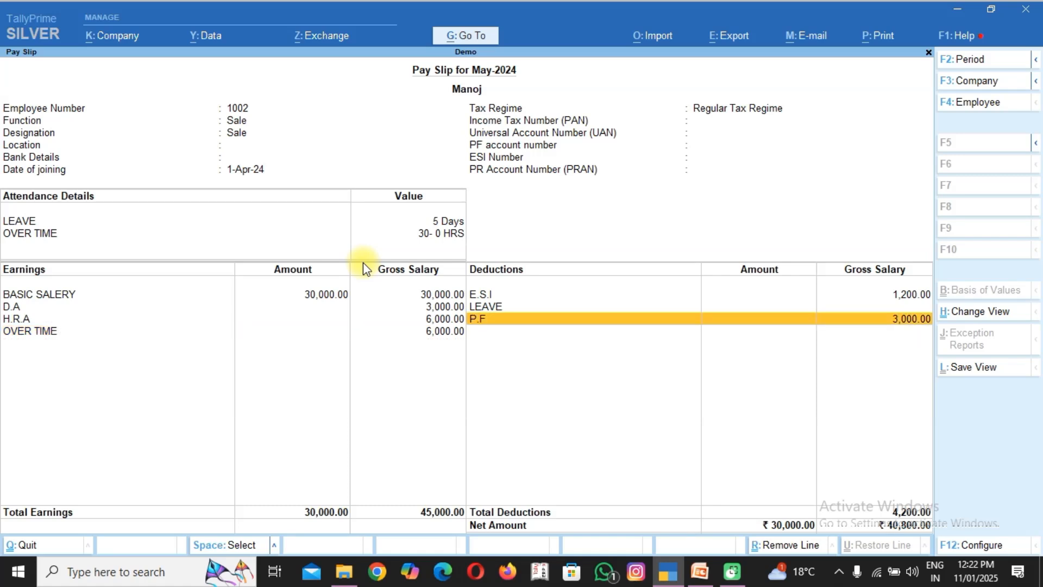
{"action": "key", "text": "Up"}
{"action": "key", "text": "Up"}
{"action": "key", "text": "Down"}
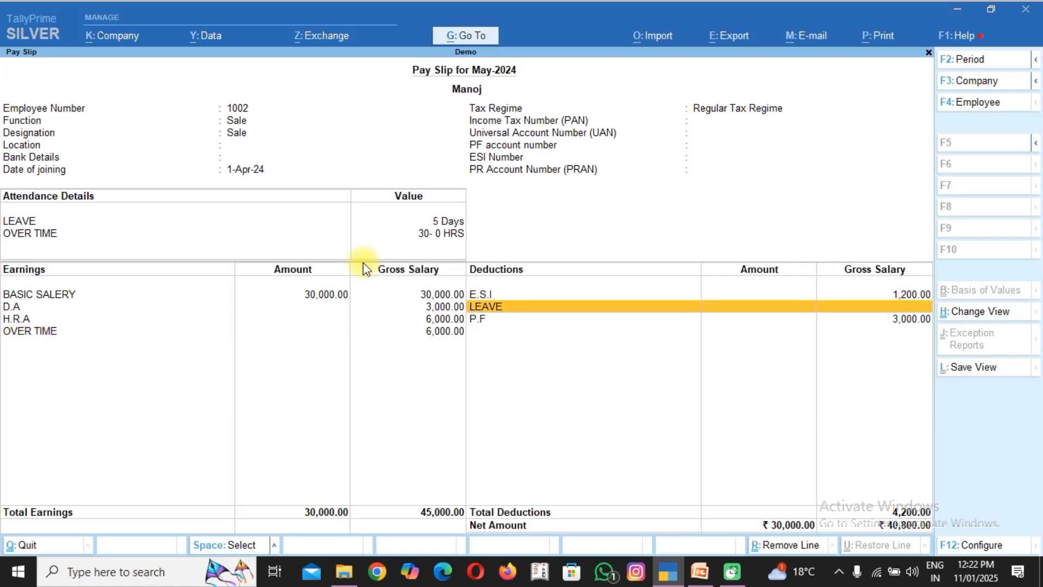
{"action": "key", "text": "Up"}
{"action": "key", "text": "Down"}
{"action": "key", "text": "Up"}
{"action": "key", "text": "Up"}
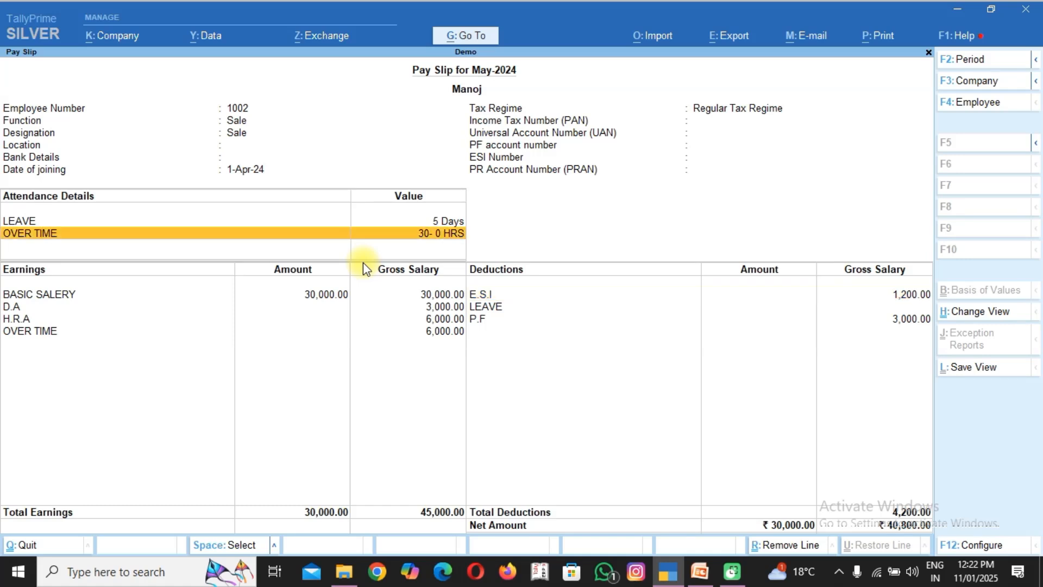
{"action": "key", "text": "Down"}
{"action": "key", "text": "Right"}
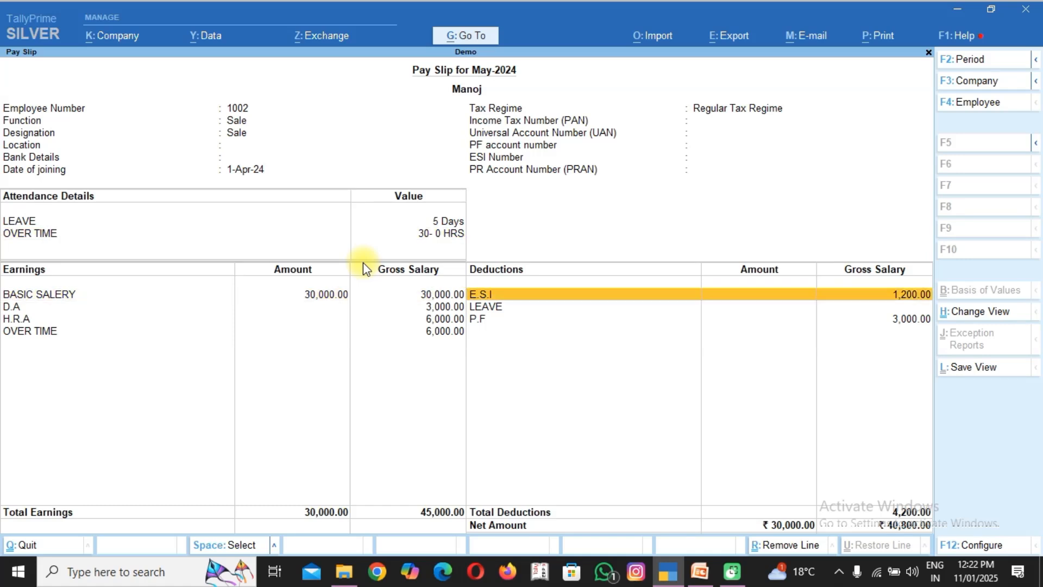
{"action": "key", "text": "Left"}
{"action": "key", "text": "Right"}
{"action": "key", "text": "Down"}
{"action": "key", "text": "Down"}
{"action": "key", "text": "Left"}
{"action": "key", "text": "Right"}
{"action": "key", "text": "Left"}
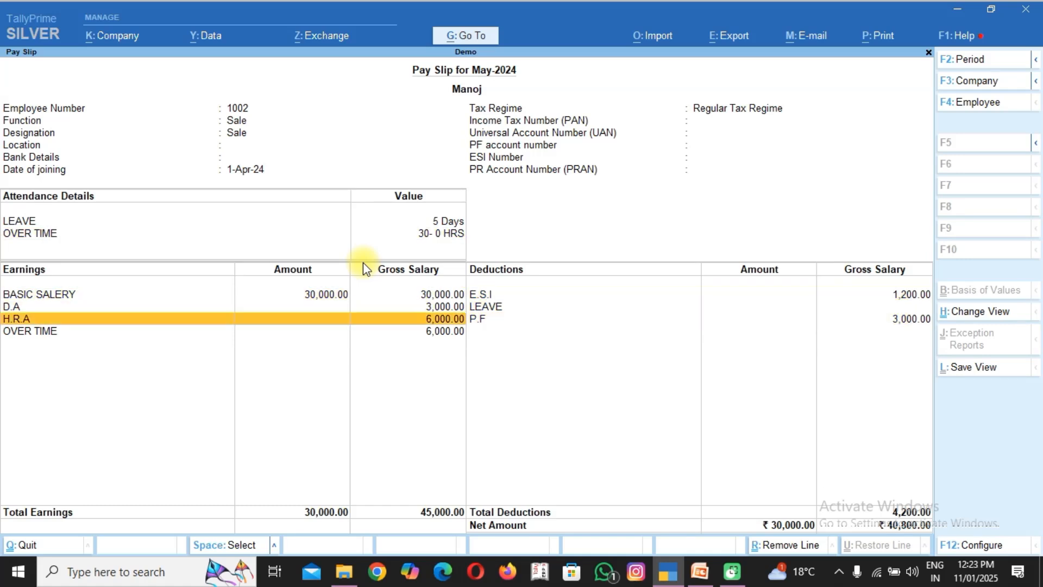
Preview the printout of the Sale Dep. employee's May-2024 pay slip at enlarged size, and leave the print preview without printing.
{"action": "key", "text": "alt+p"}
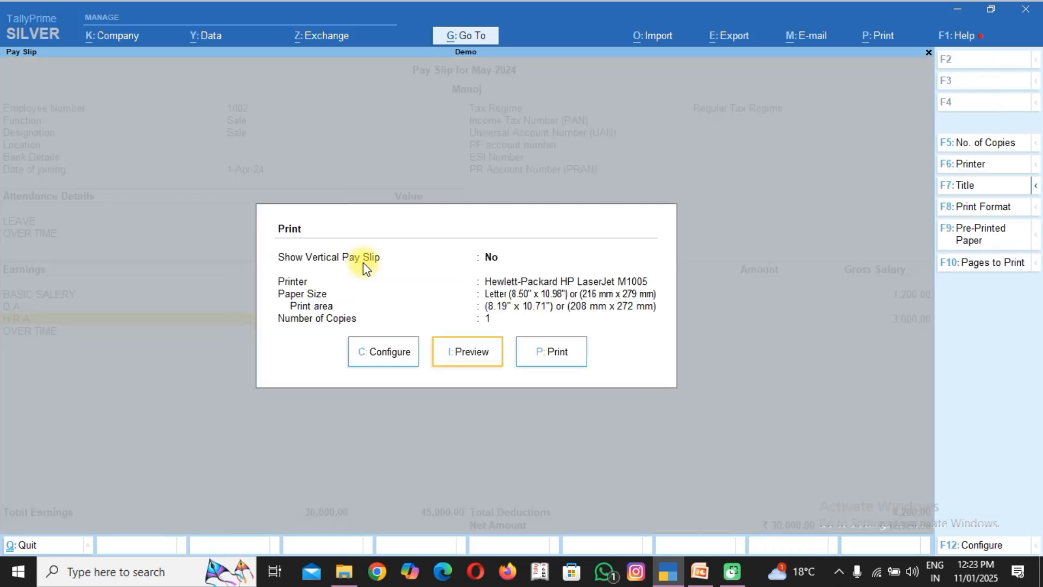
{"action": "key", "text": "i"}
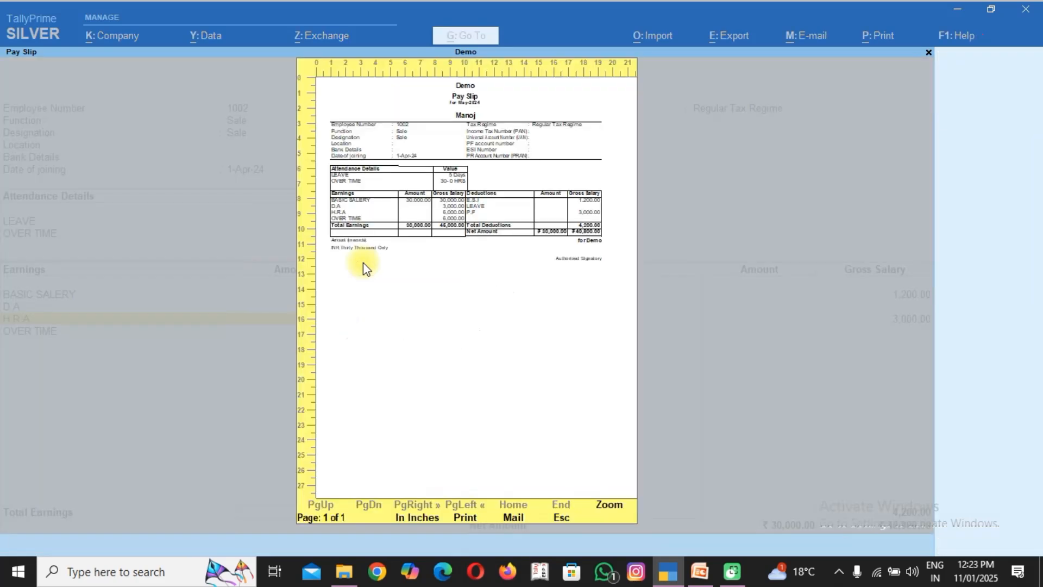
{"action": "left_click", "coordinate": [421, 242]}
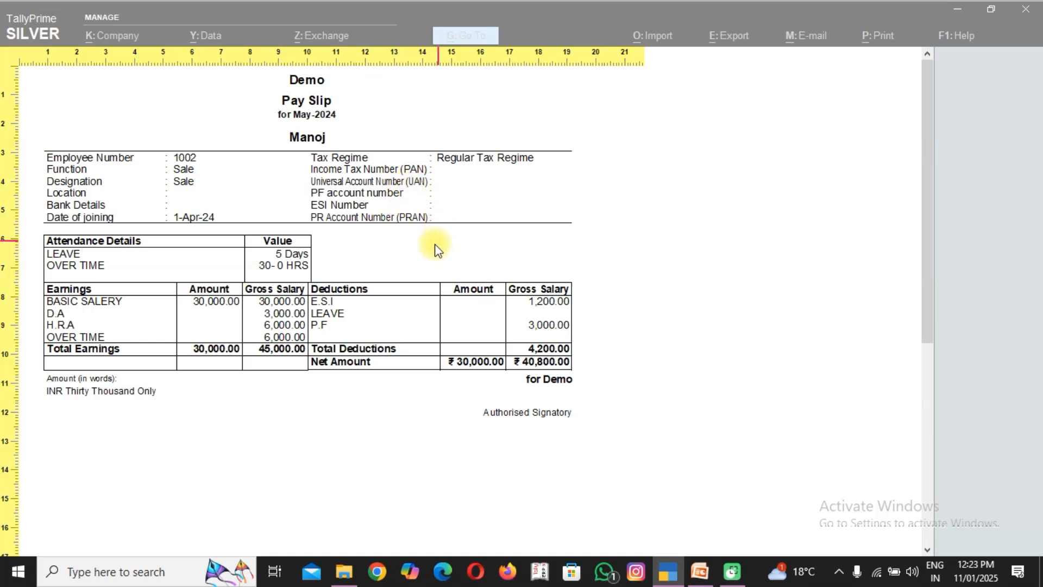
{"action": "scroll", "coordinate": [433, 276], "scroll_direction": "down", "scroll_amount": 1}
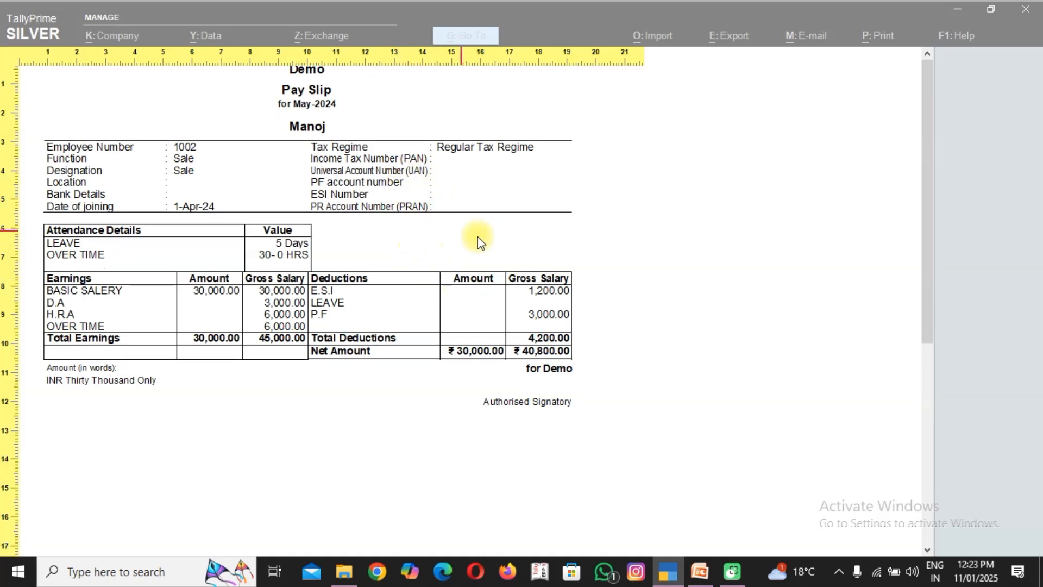
{"action": "left_click", "coordinate": [426, 262]}
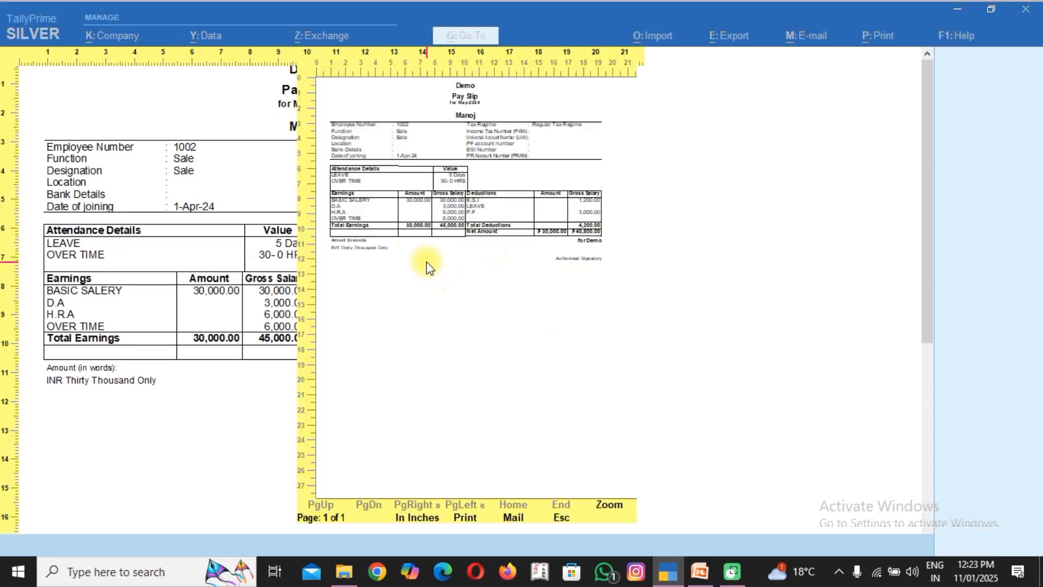
{"action": "key", "text": "Escape"}
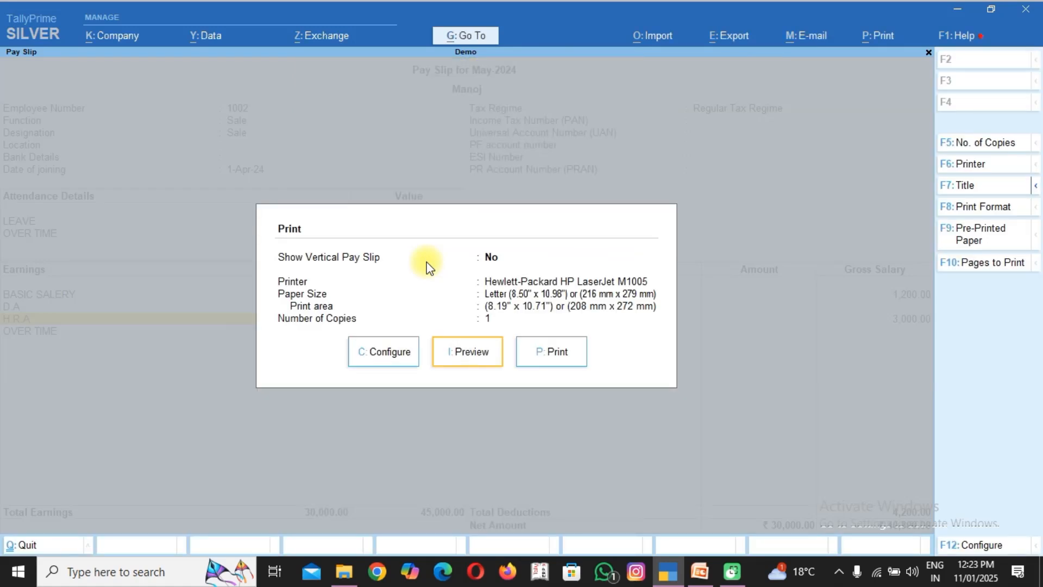
{"action": "key", "text": "Escape"}
{"action": "key", "text": "Escape"}
View the Production Dep. employee's pay slip for May-2024, and return to the Payroll Reports.
{"action": "key", "text": "Down"}
{"action": "key", "text": "Down"}
{"action": "key", "text": "Down"}
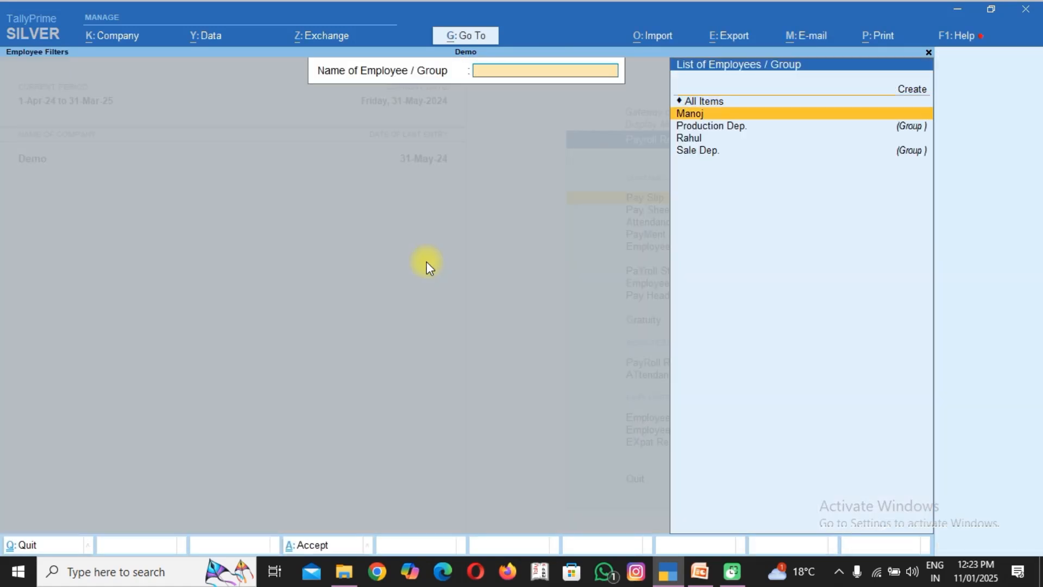
{"action": "key", "text": "Return"}
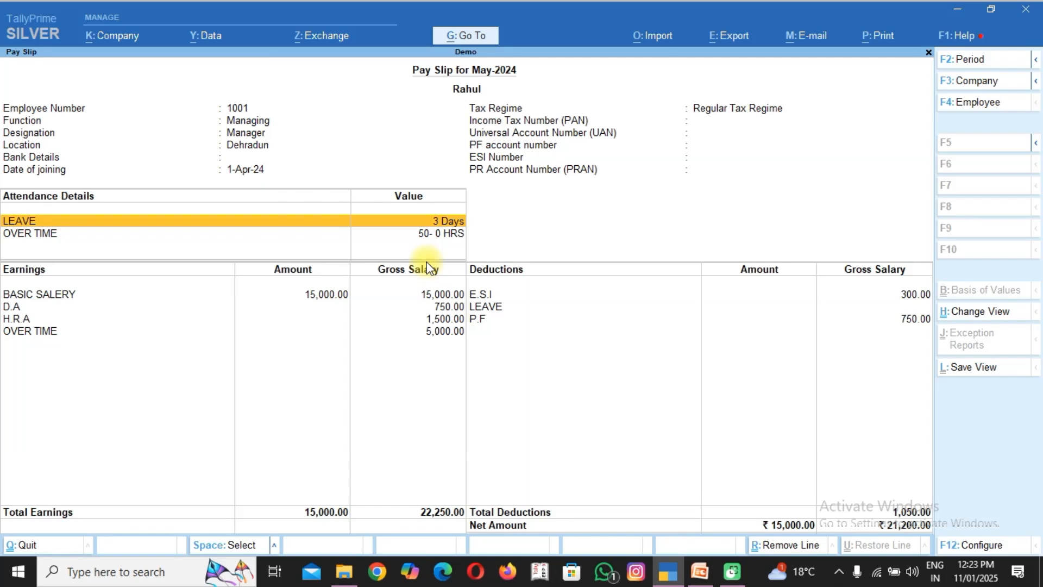
{"action": "key", "text": "Escape"}
{"action": "key", "text": "Escape"}
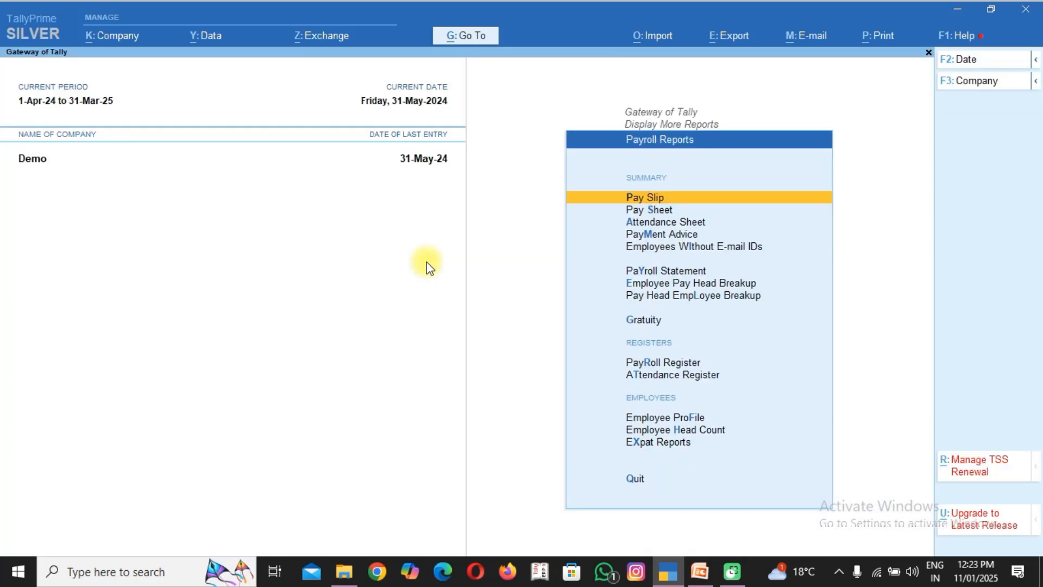